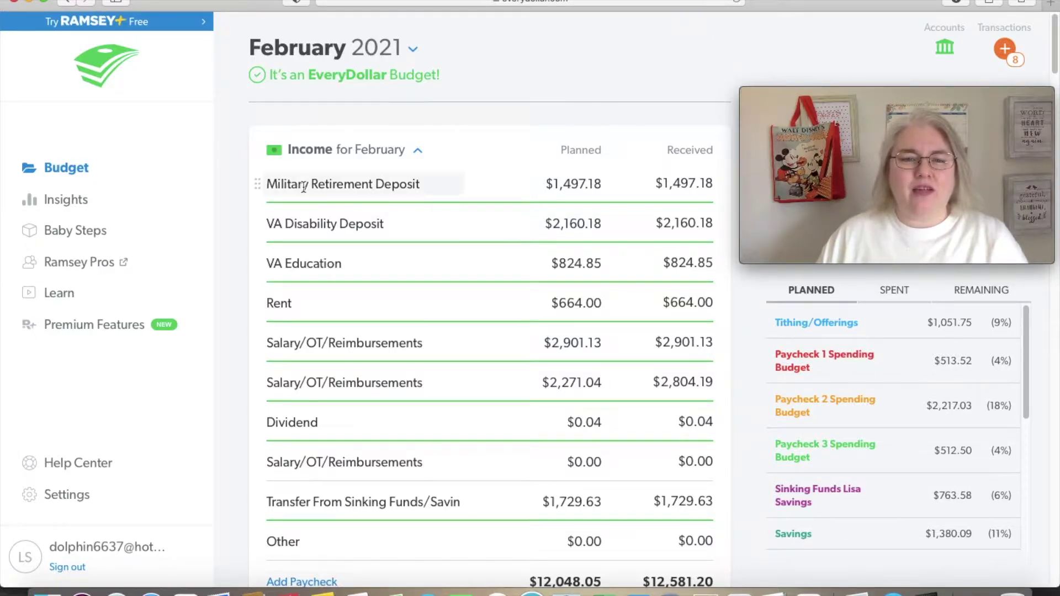
Examine the February income entries, the second Salary/OT/Reimbursements deposit's details, Tithing/Offerings, and the Paycheck 1 and Paycheck 2 spending groups
scroll(525, 164, "down", 2)
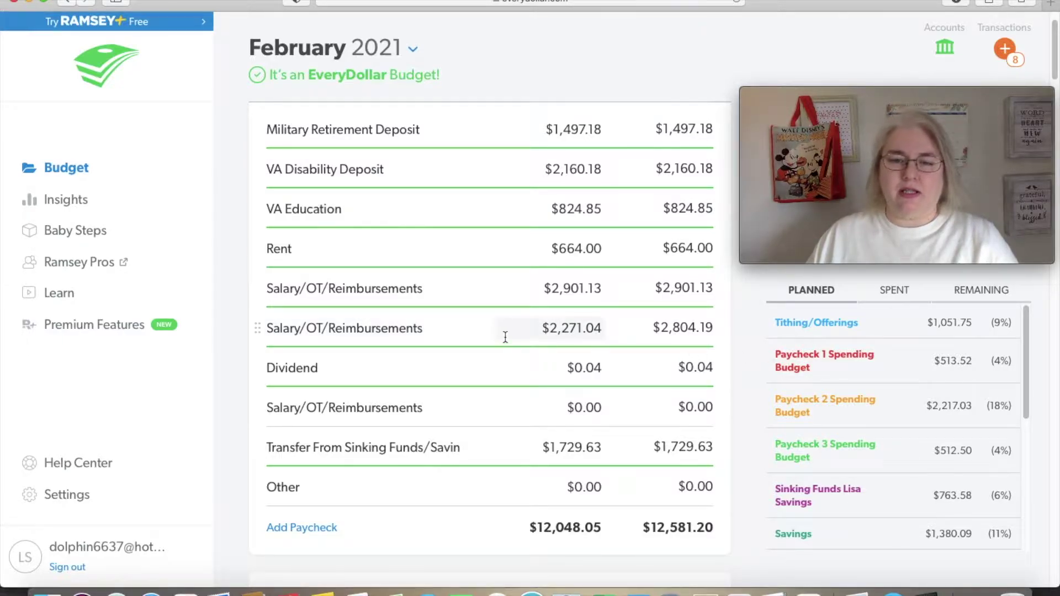
left_click(463, 329)
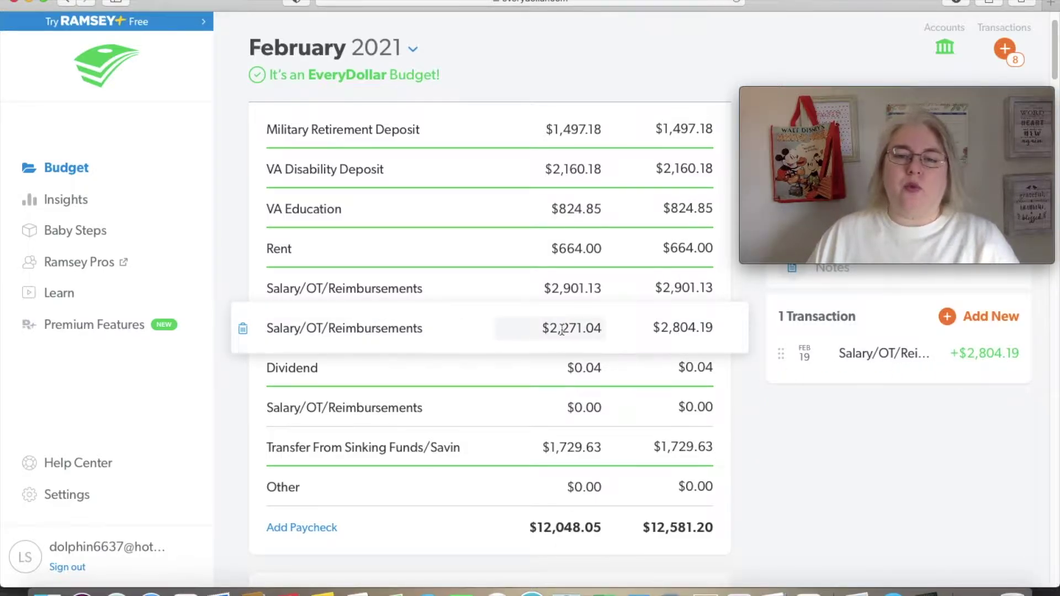
left_click(757, 433)
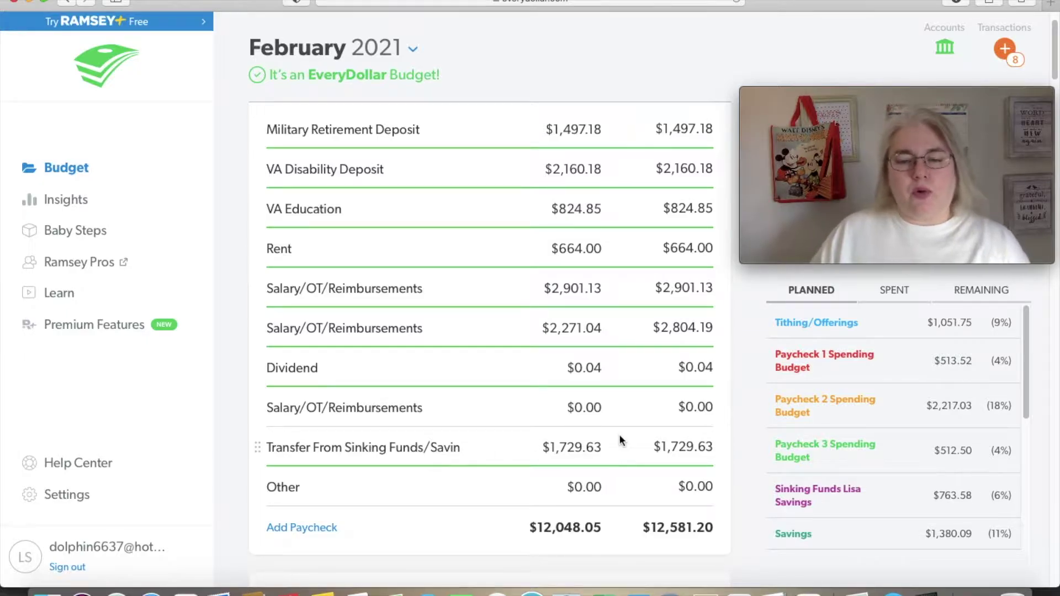
scroll(620, 436, "down", 1)
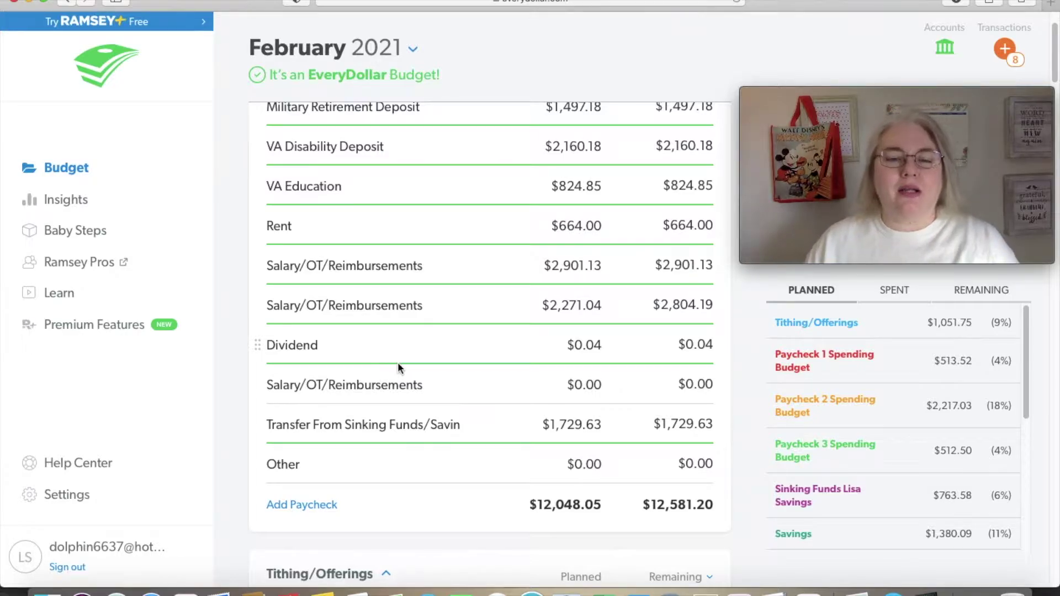
scroll(408, 366, "down", 9)
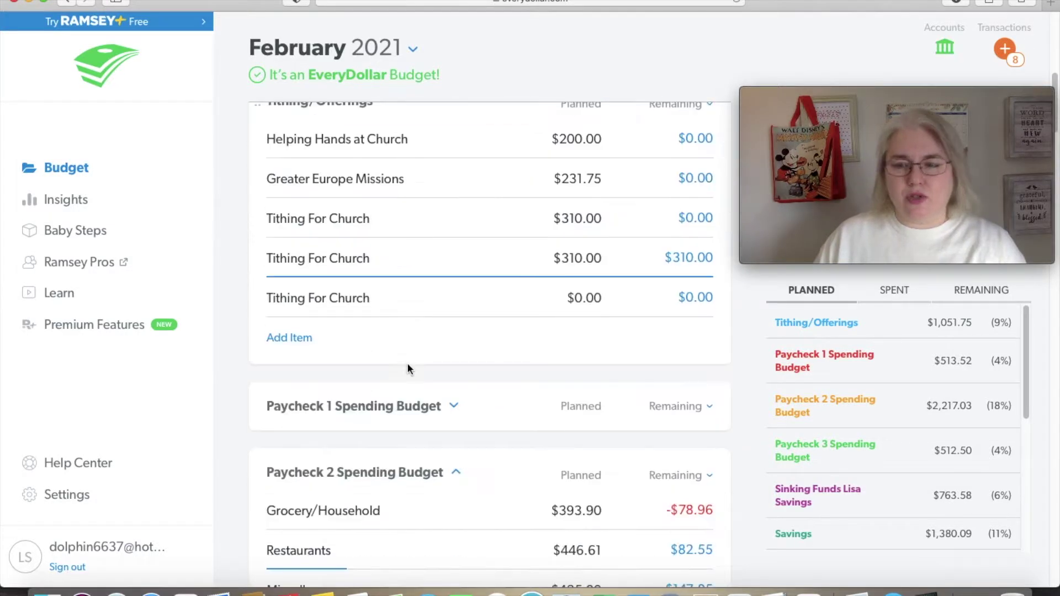
scroll(408, 369, "down", 10)
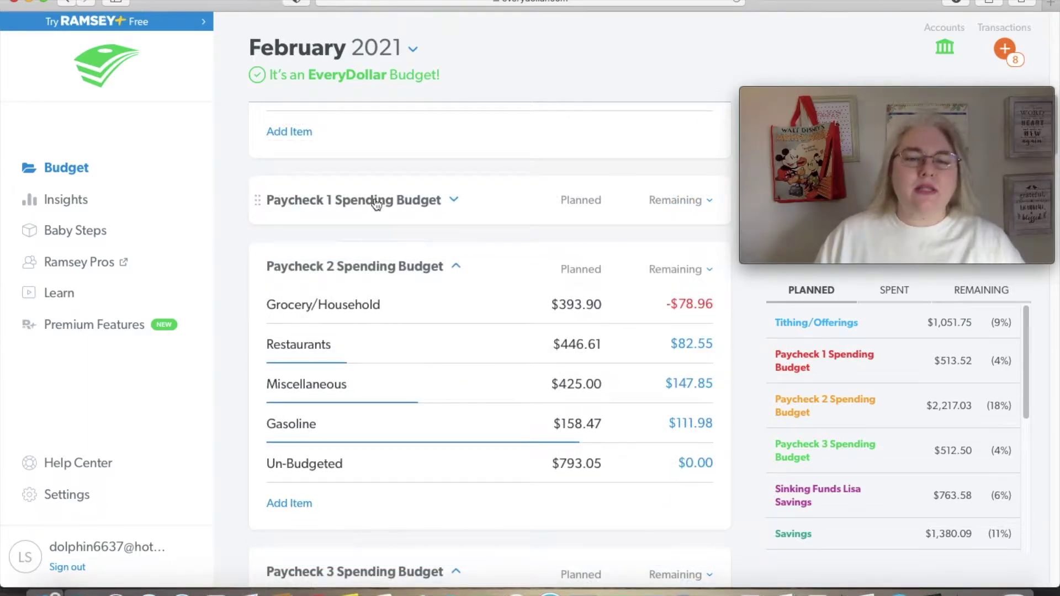
left_click(454, 201)
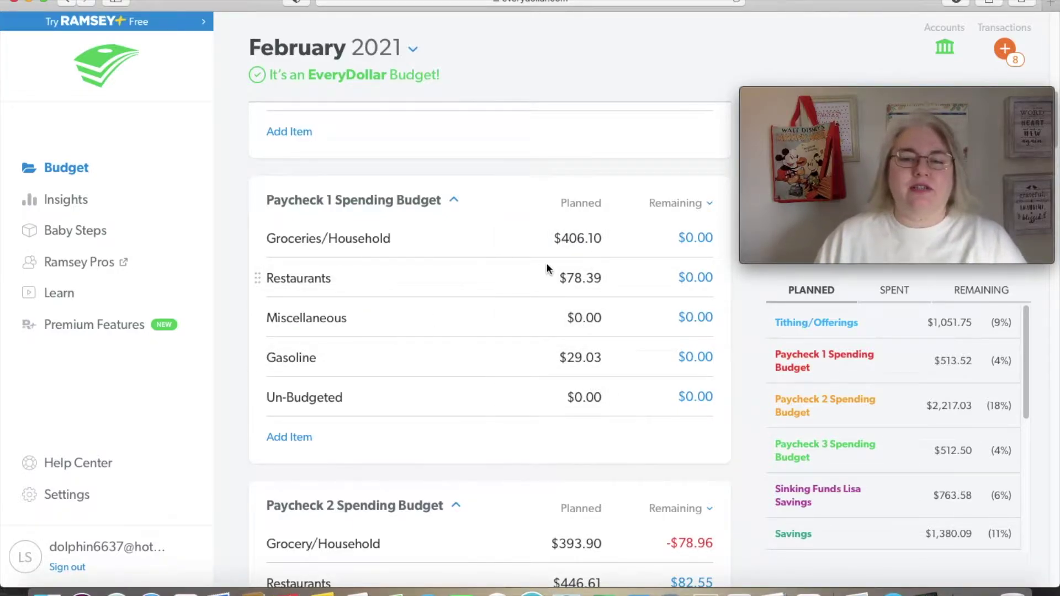
left_click(453, 201)
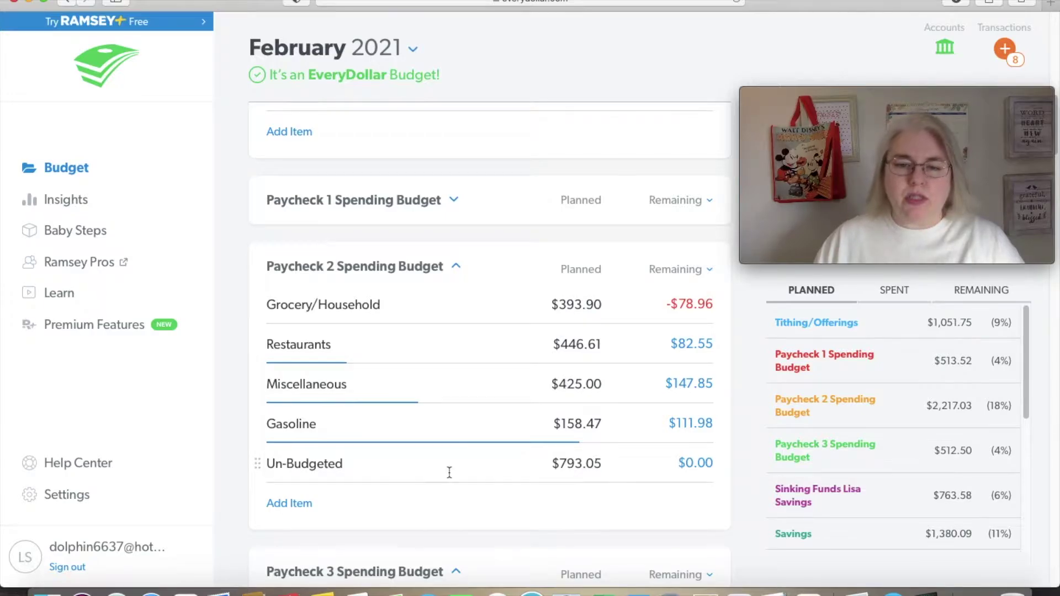
scroll(482, 480, "down", 1)
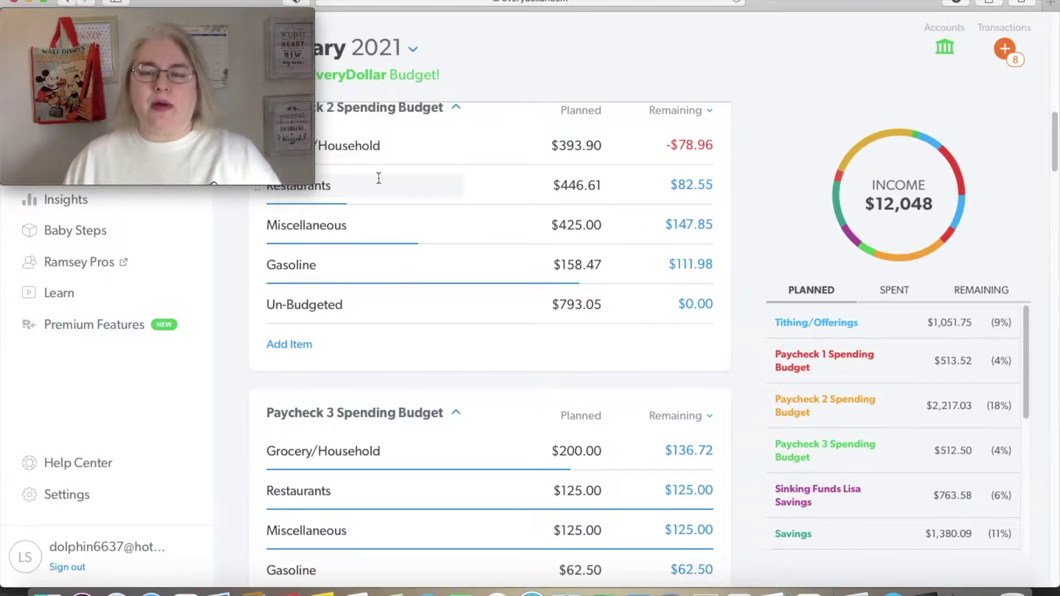
Set the planned amount for Grocery/Household in the Paycheck 2 Spending Budget to $472.86, matching what was spent
left_click(427, 150)
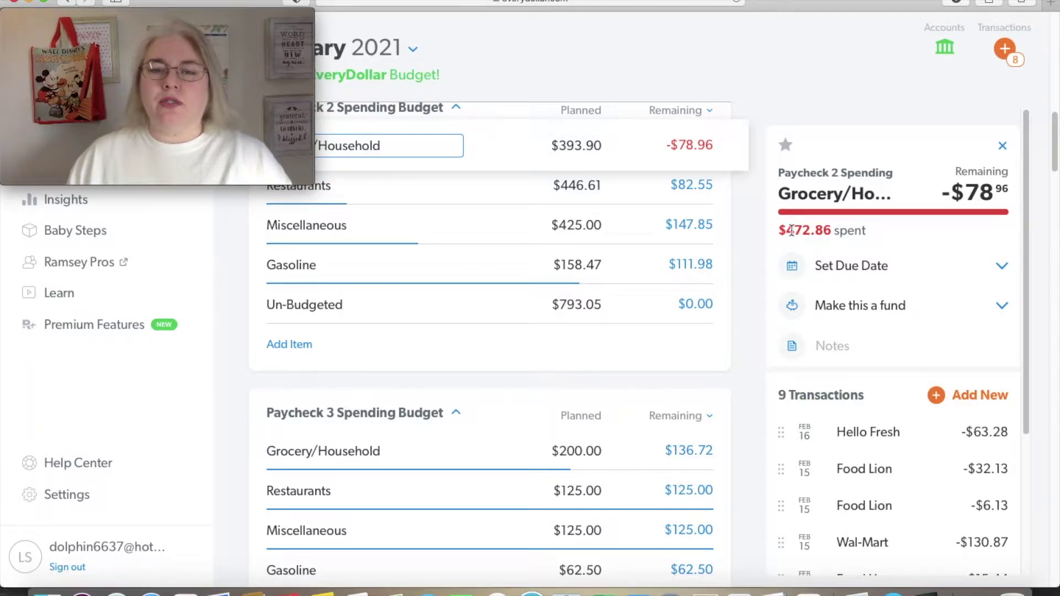
left_click(601, 149)
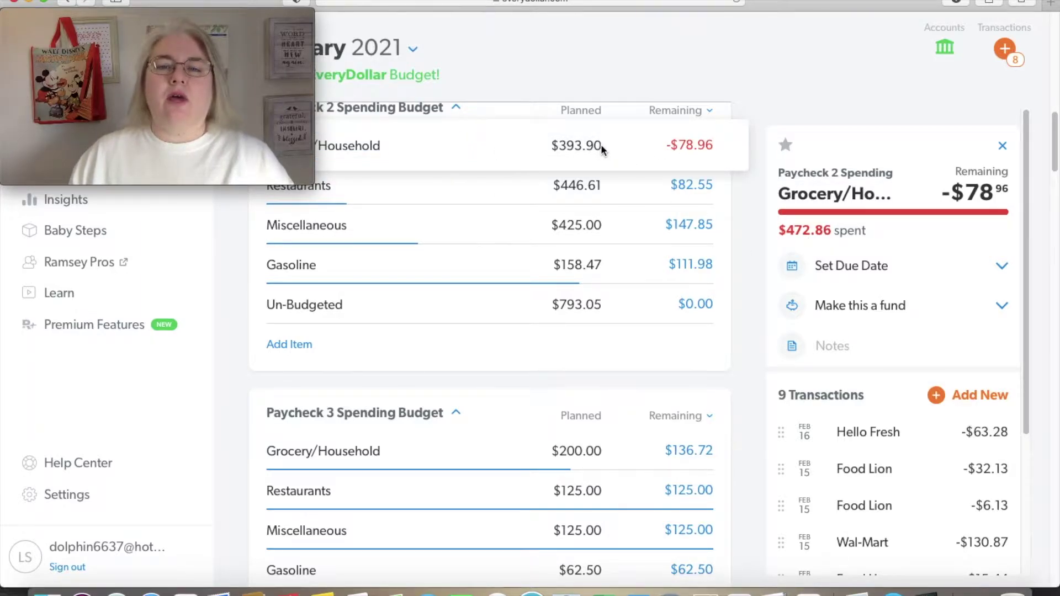
left_click(601, 146)
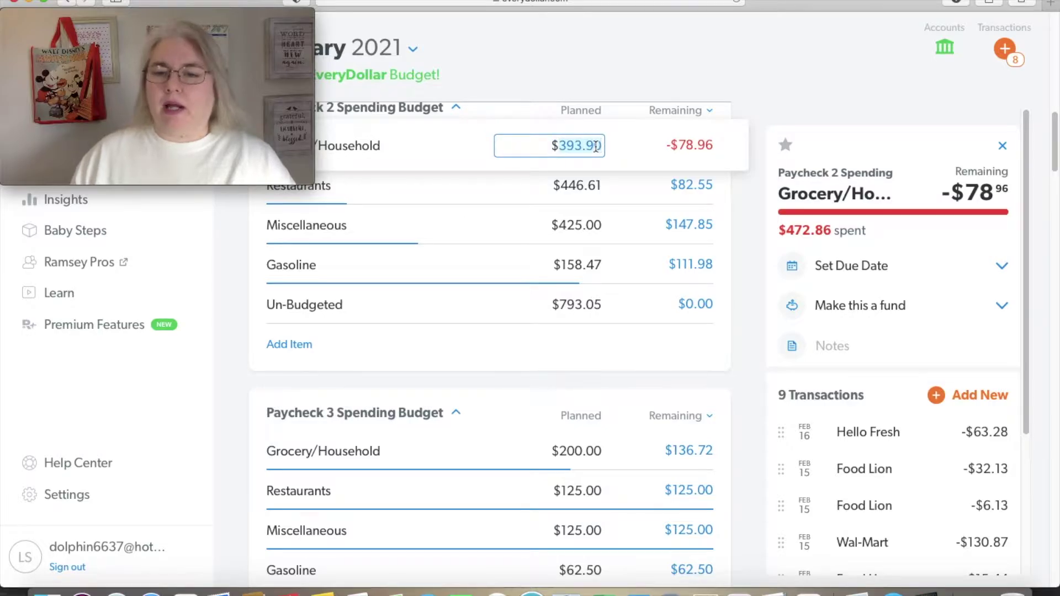
type("472")
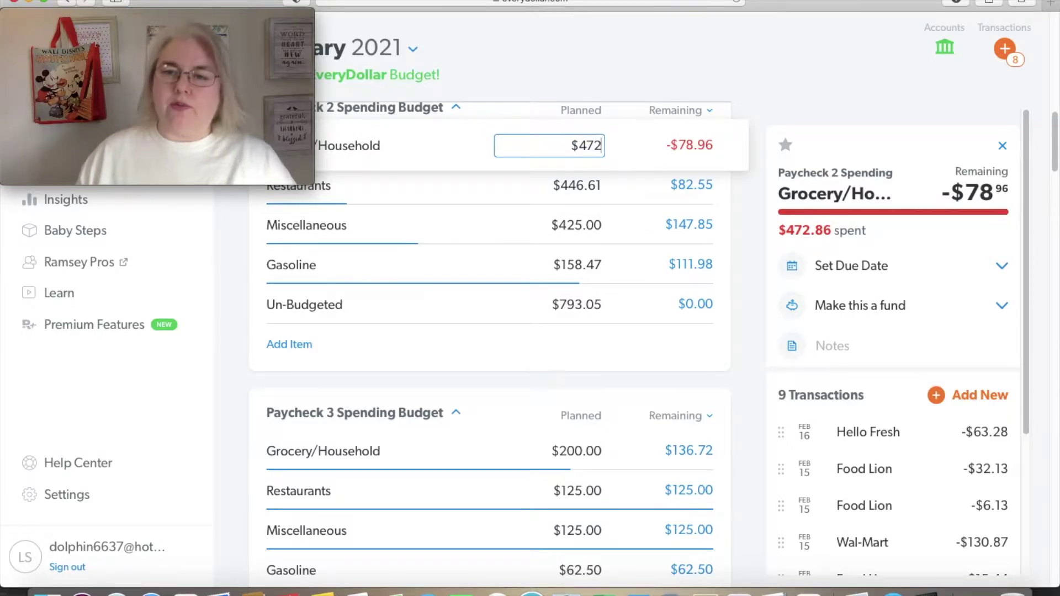
type(".8")
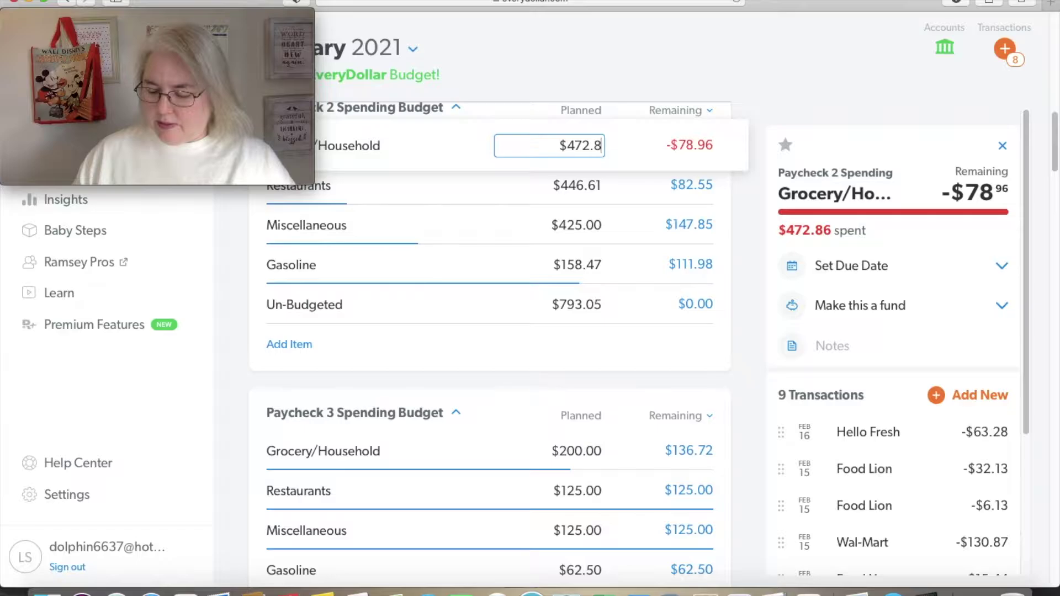
type("6")
key("Tab")
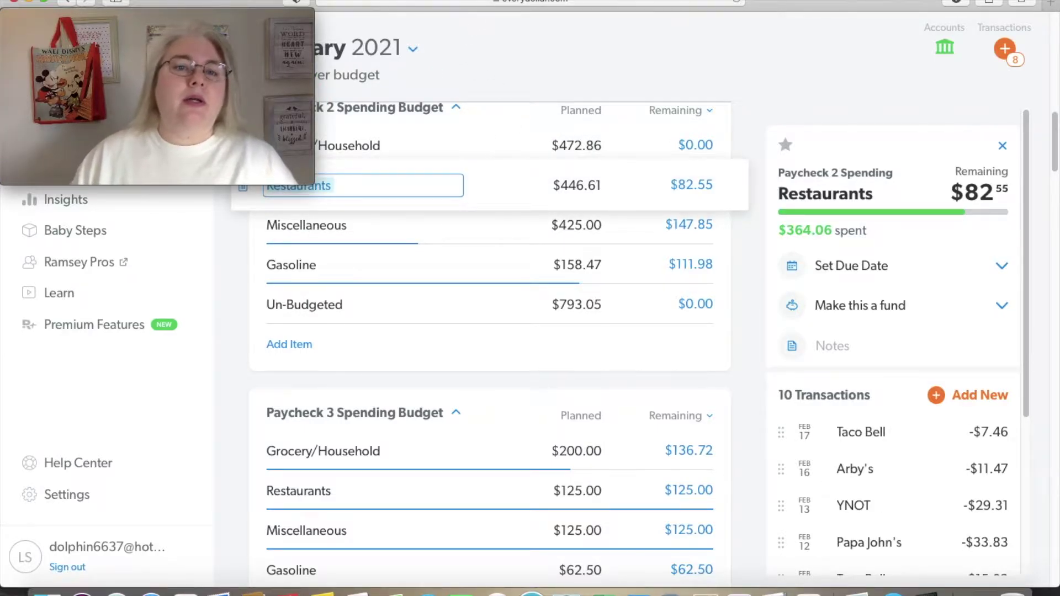
left_click(623, 57)
left_click_drag(297, 16, 241, 96)
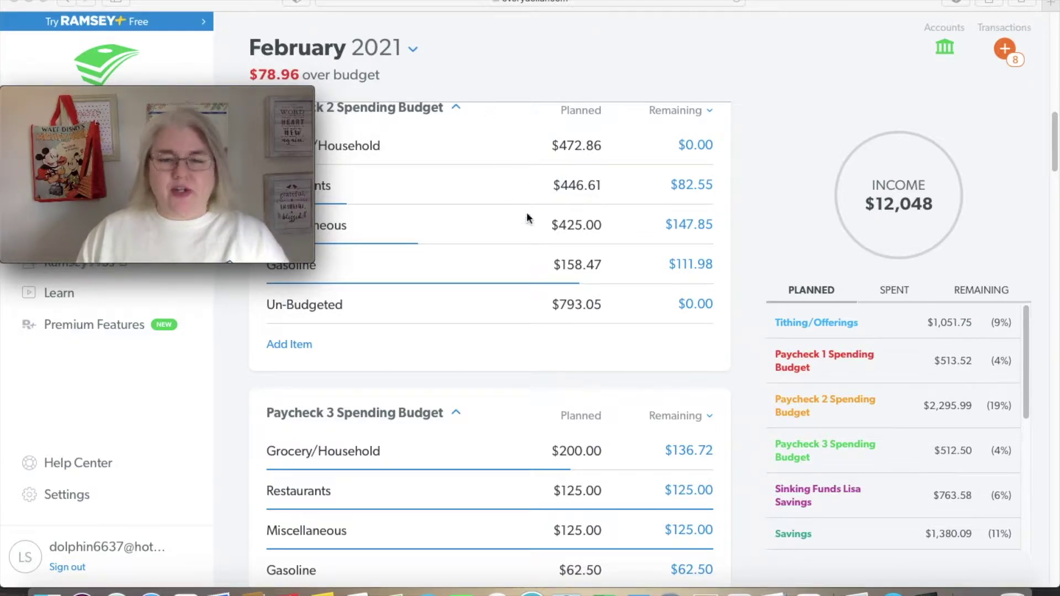
Clear the planned amount for Grocery/Household in the Paycheck 3 Spending Budget, then set it to $121.04
left_click(380, 456)
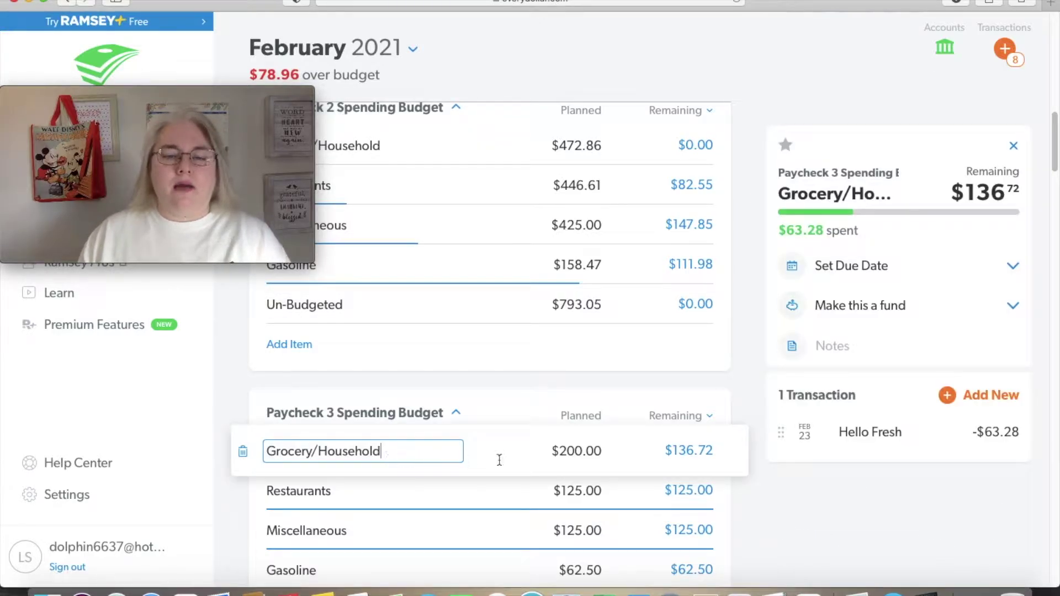
left_click(595, 451)
double_click(598, 452)
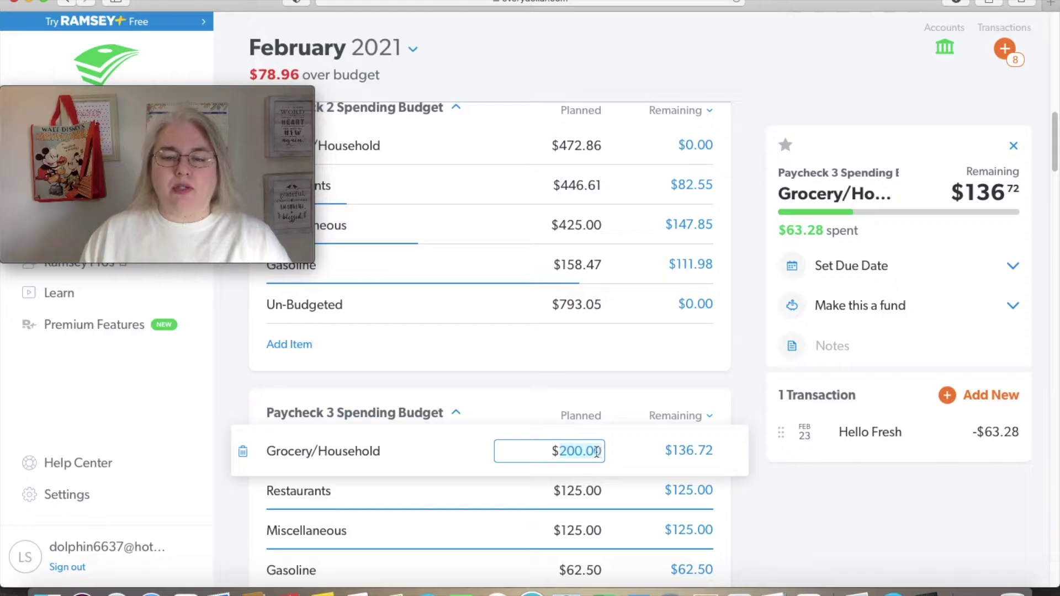
key("BackSpace")
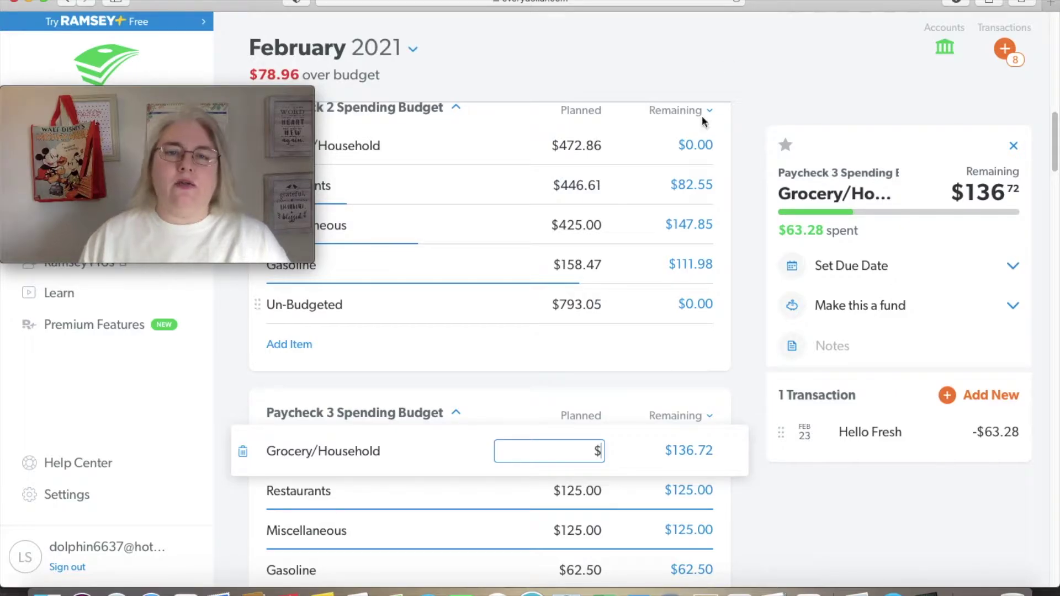
left_click(731, 73)
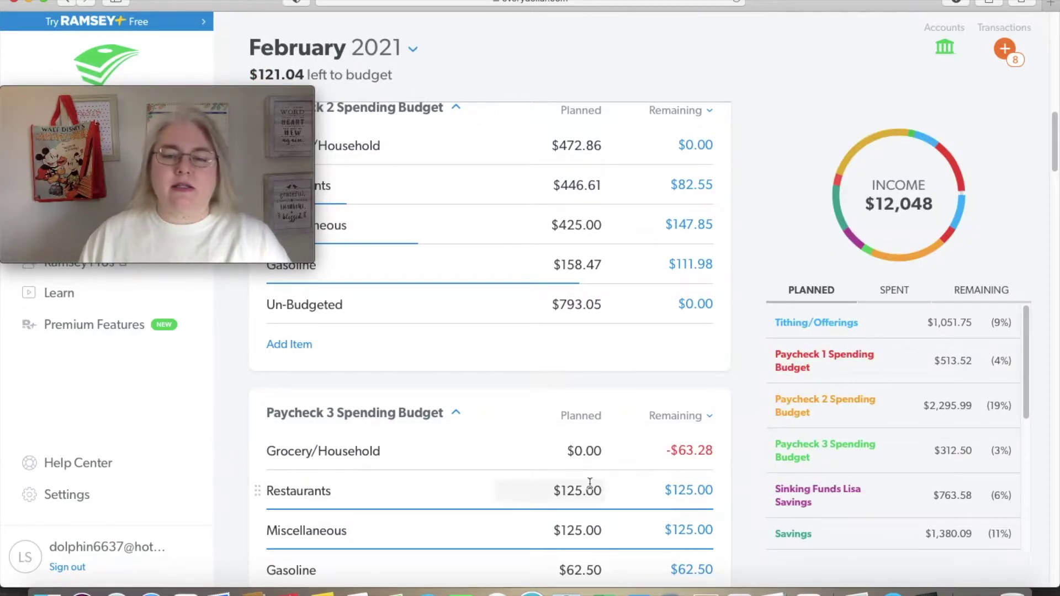
left_click(593, 451)
type("121.04")
key("Tab")
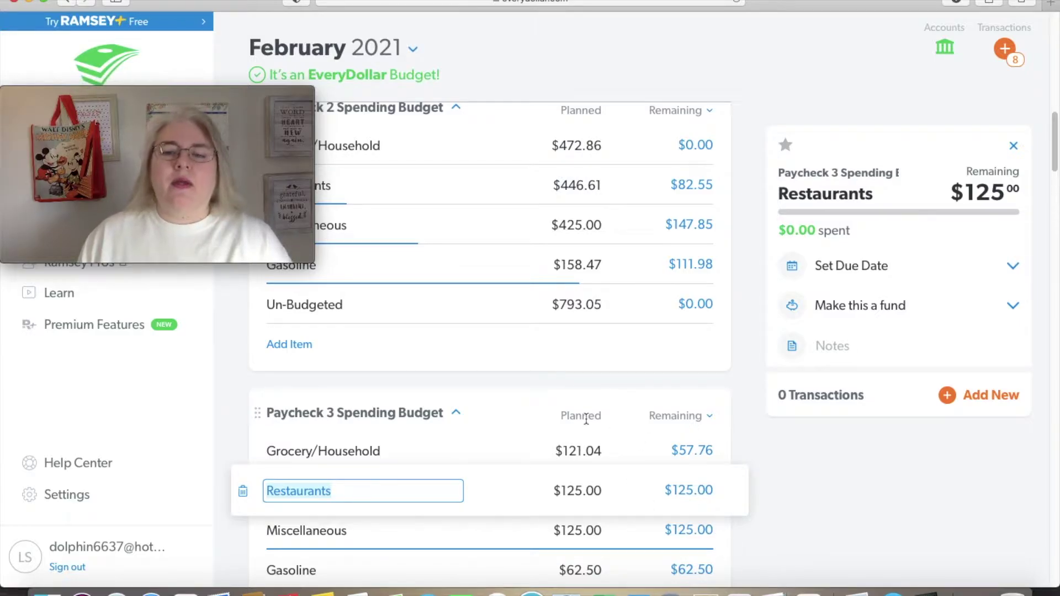
left_click(787, 467)
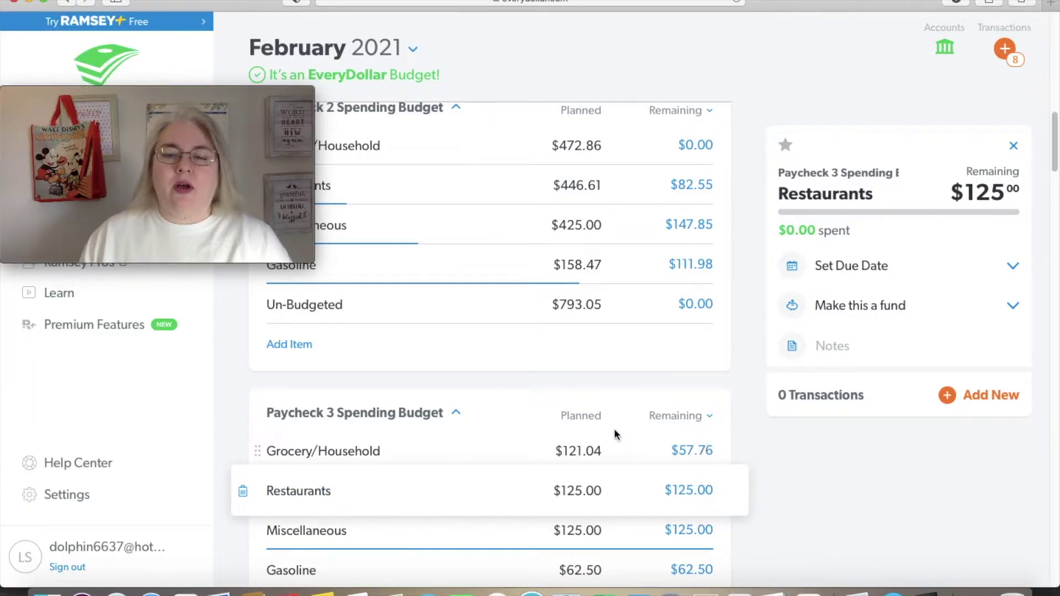
left_click(596, 413)
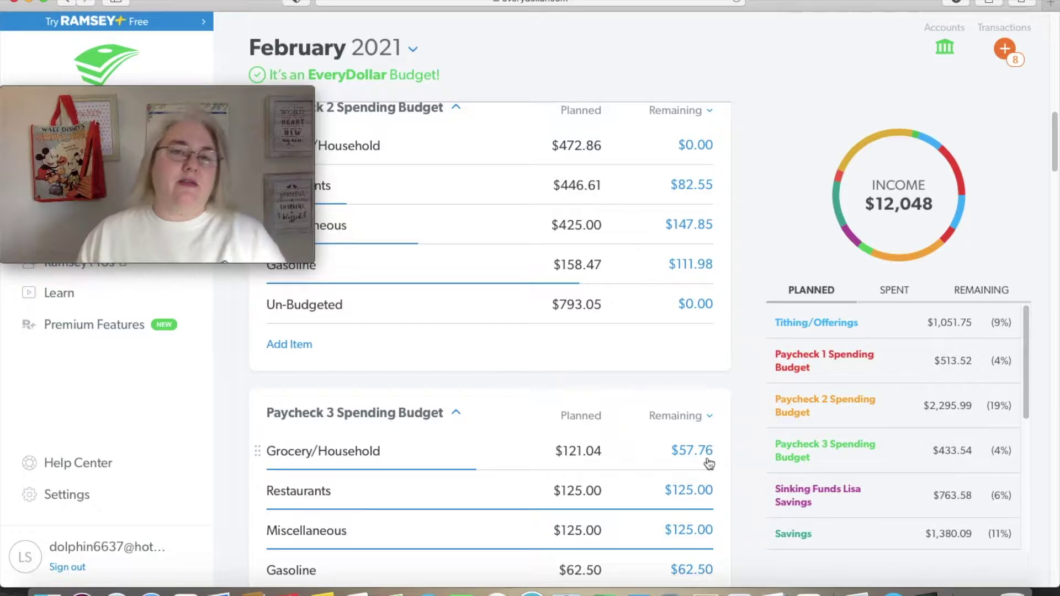
left_click(419, 460)
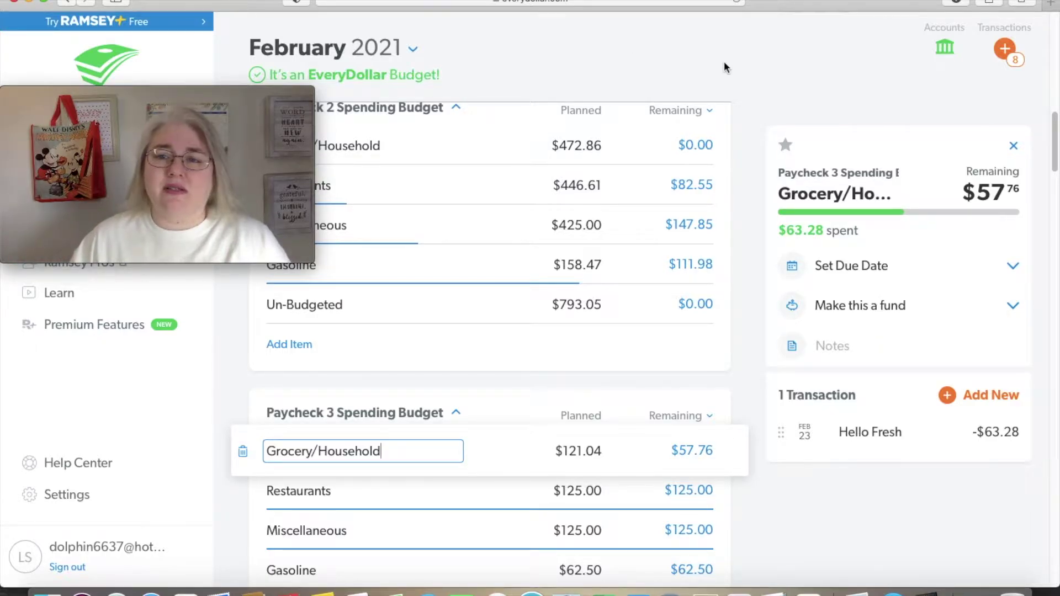
left_click(754, 74)
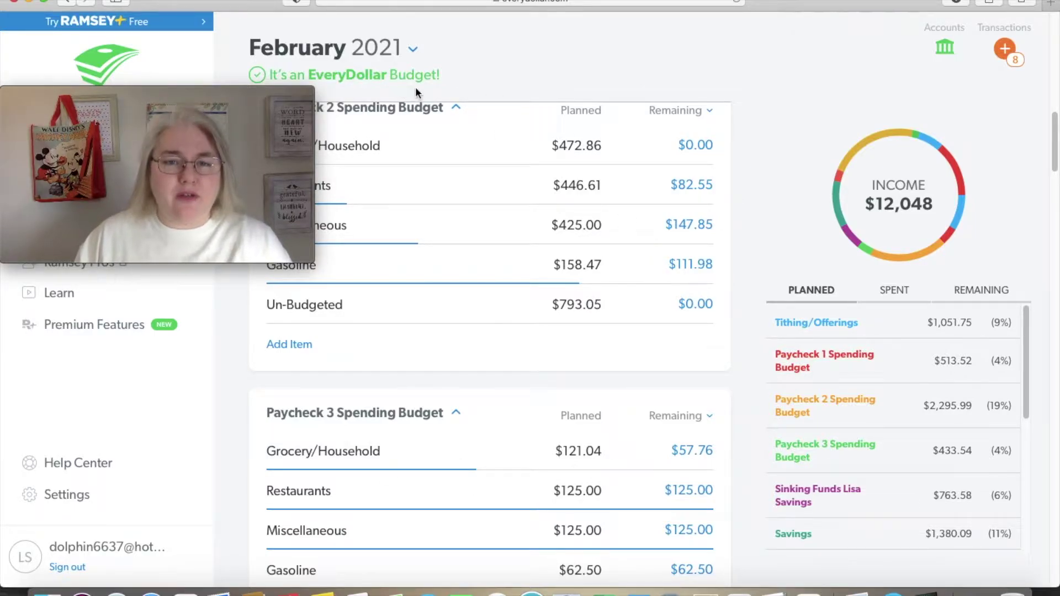
Set the planned amount for Restaurants in the Paycheck 2 Spending Budget to the $364.06 spent
left_click(601, 189)
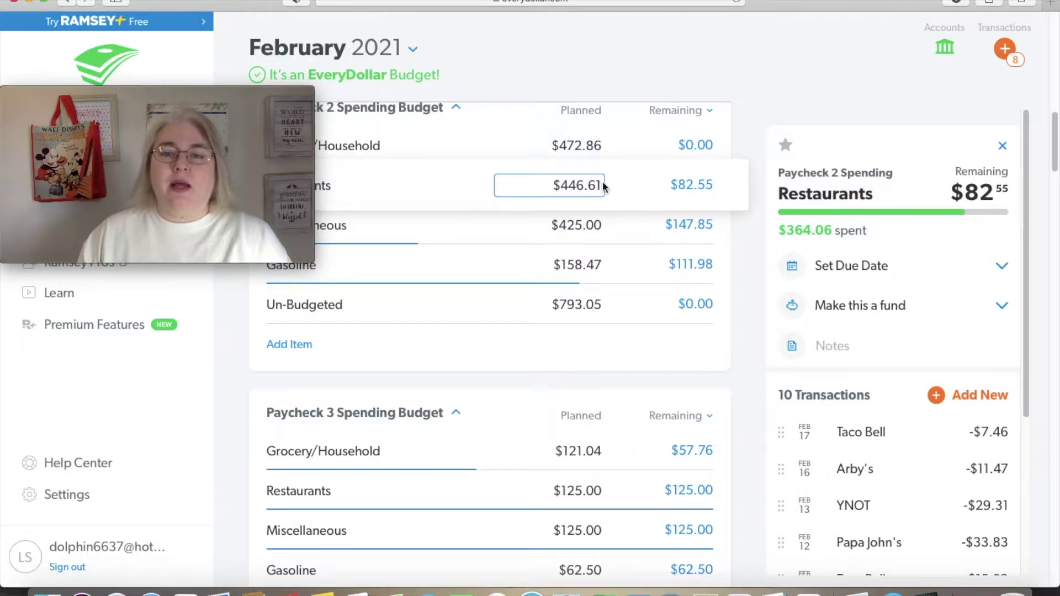
left_click_drag(602, 186, 562, 185)
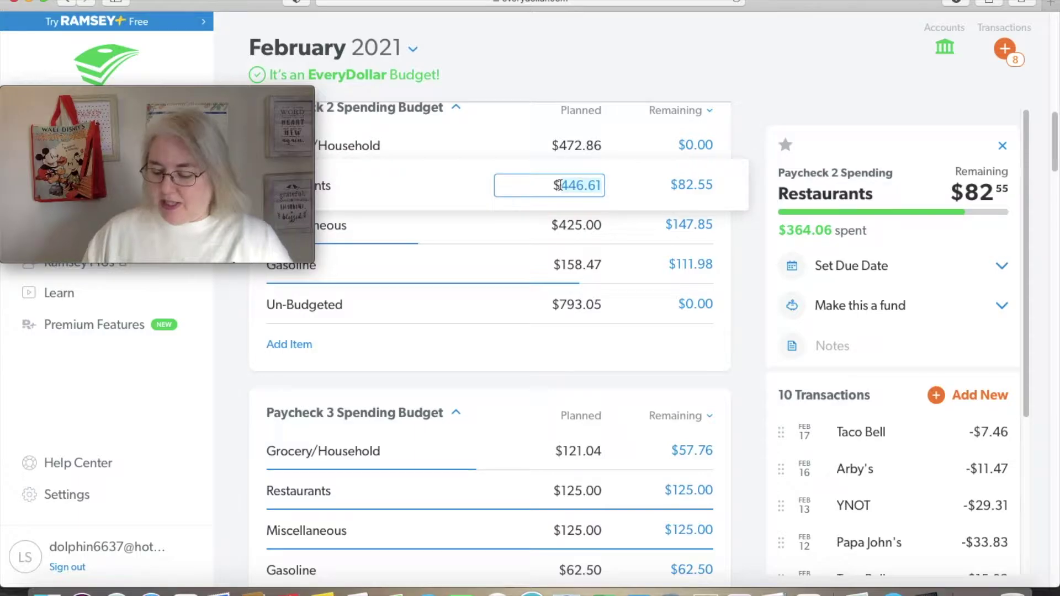
type("364.06")
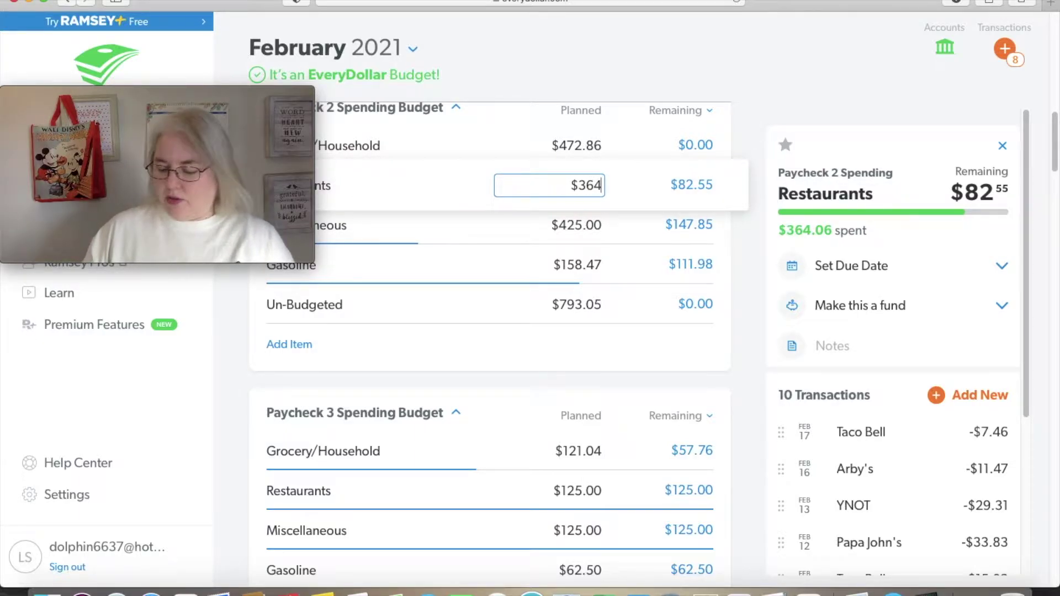
left_click(719, 72)
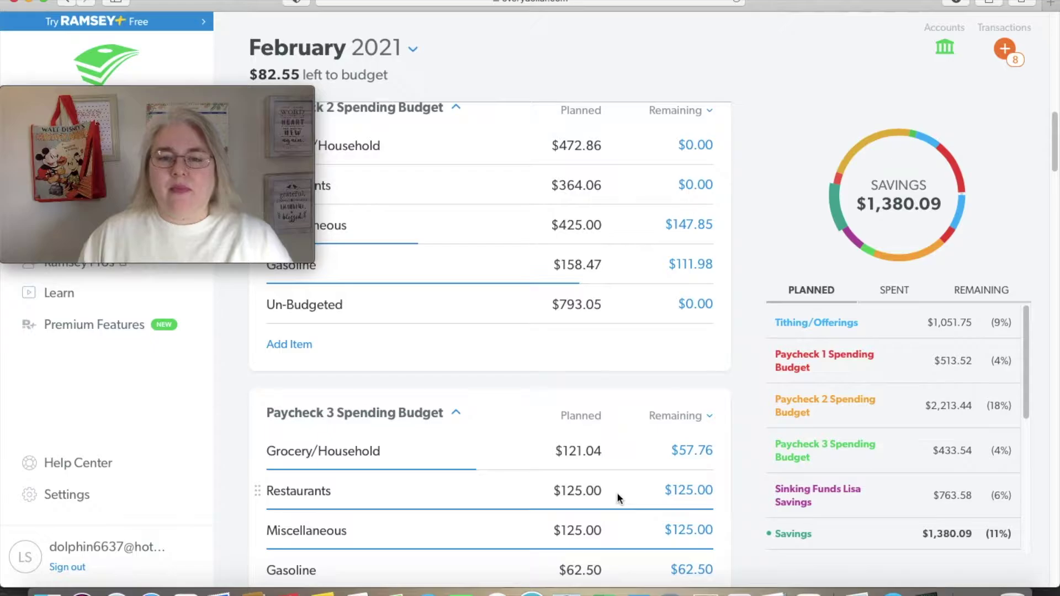
Clear the planned amount for Restaurants in the Paycheck 3 Spending Budget and set it to the $207.55 left to budget
scroll(617, 490, "down", 2)
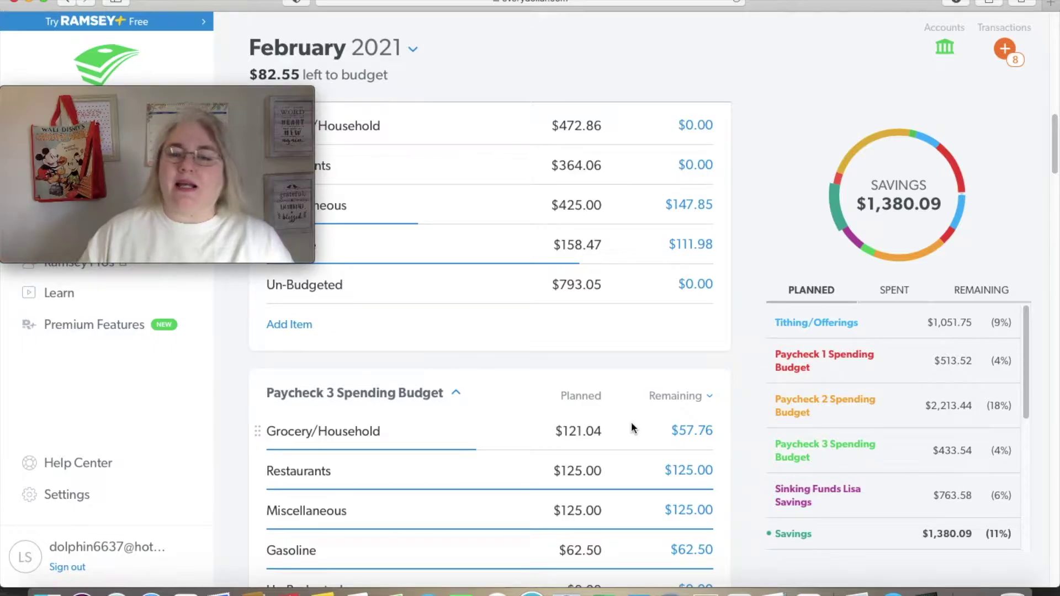
left_click(593, 470)
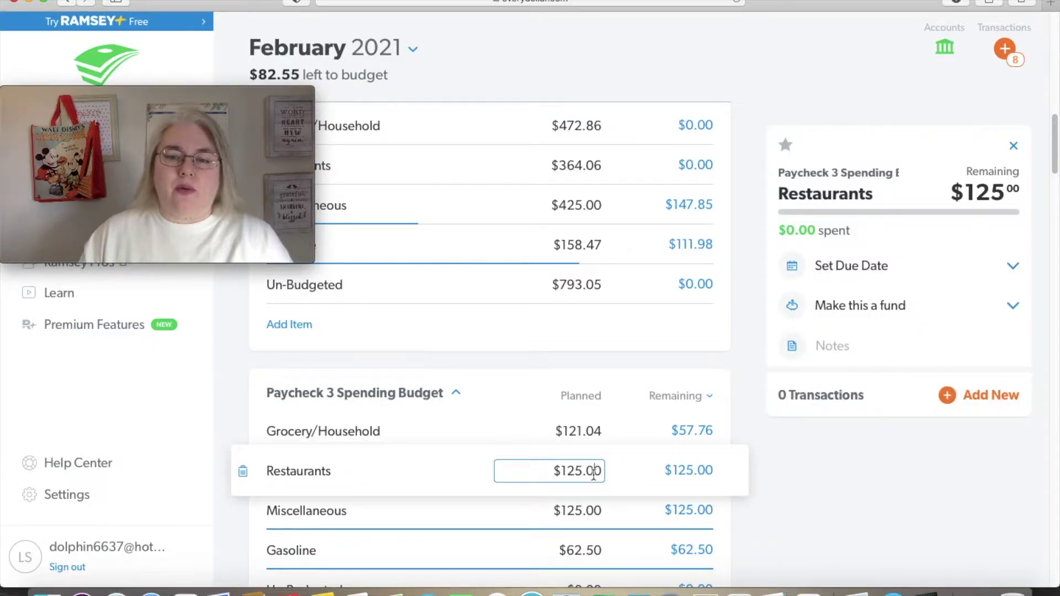
double_click(600, 472)
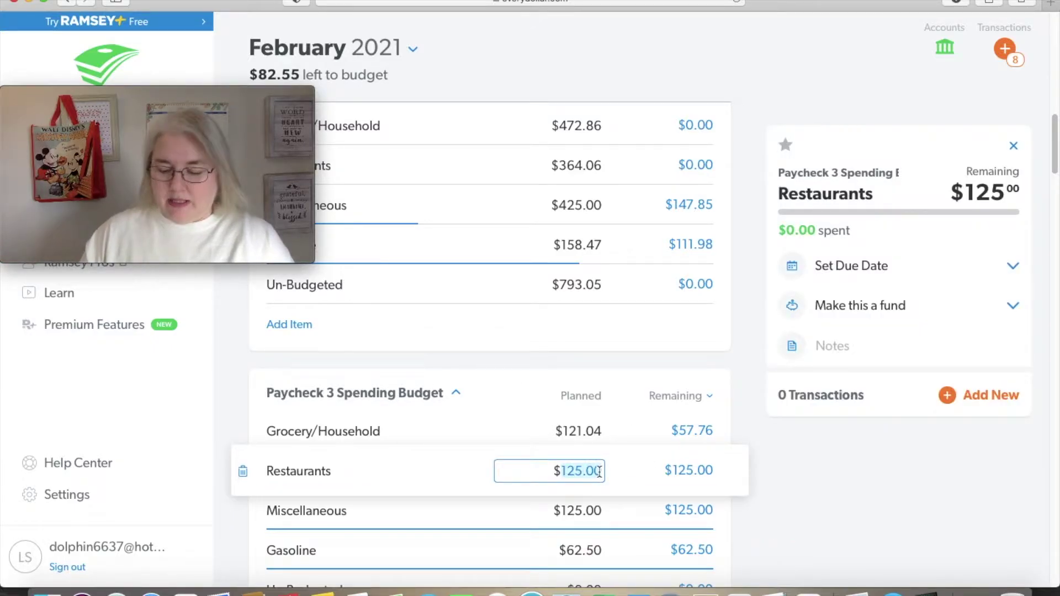
key("BackSpace")
left_click(605, 93)
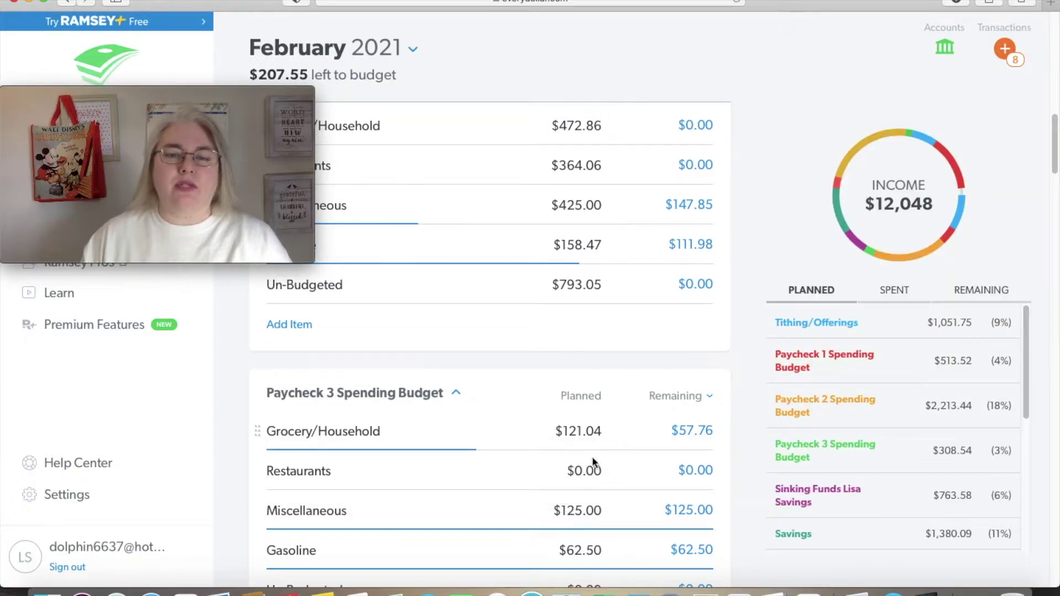
left_click(592, 463)
double_click(594, 468)
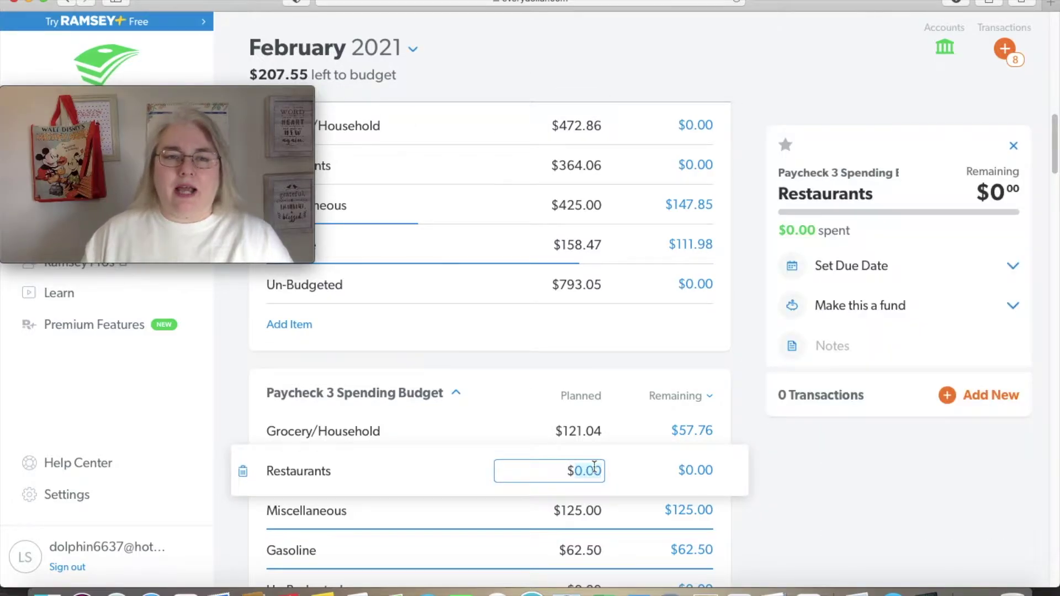
type("207")
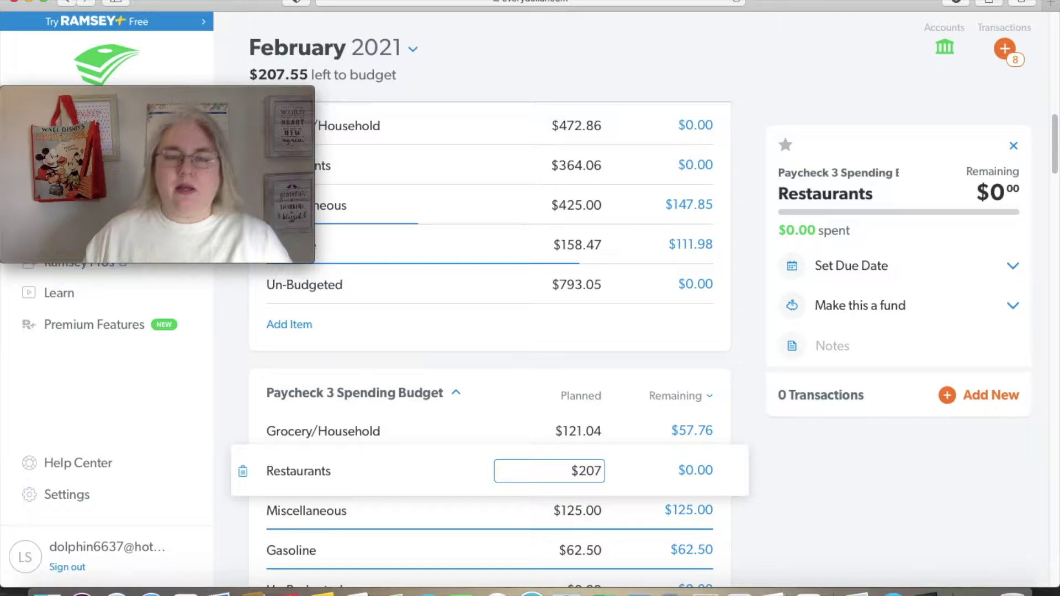
type(".55")
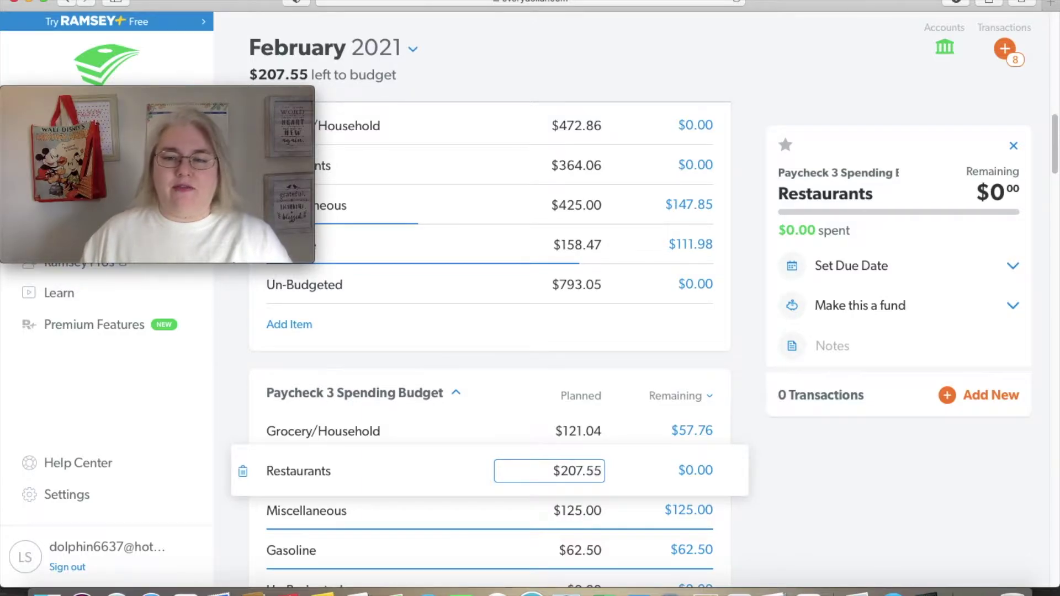
key("Tab")
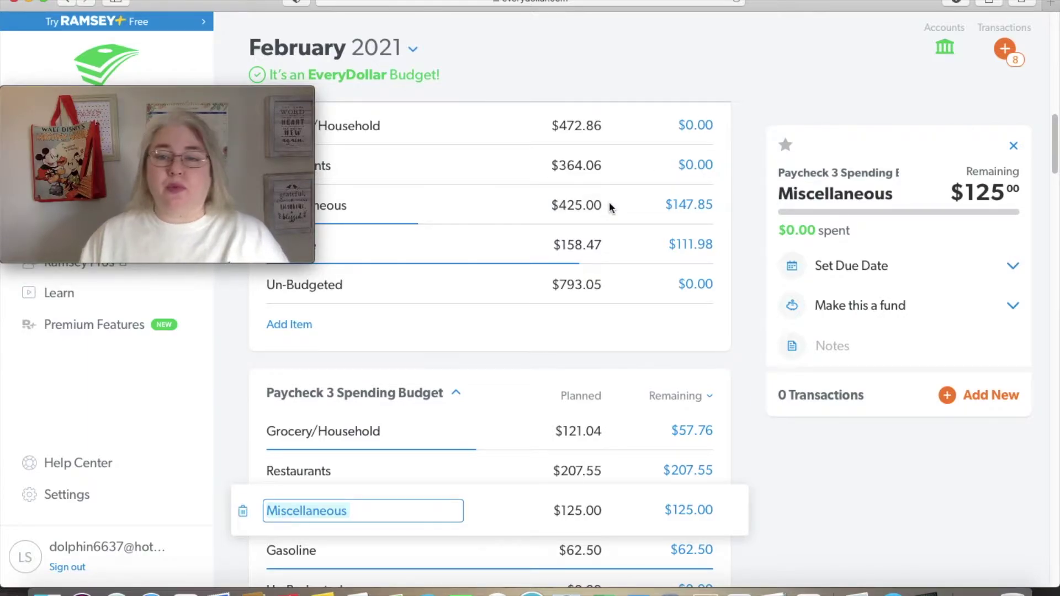
Set the planned amount for Miscellaneous in the Paycheck 2 Spending Budget to $147.85
left_click(486, 209)
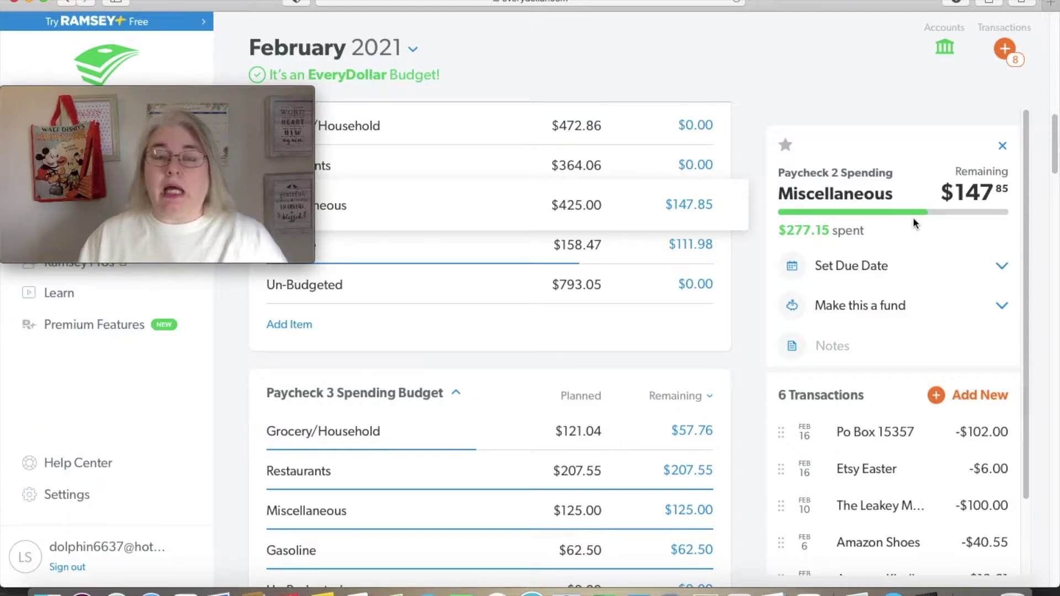
left_click(597, 206)
double_click(599, 207)
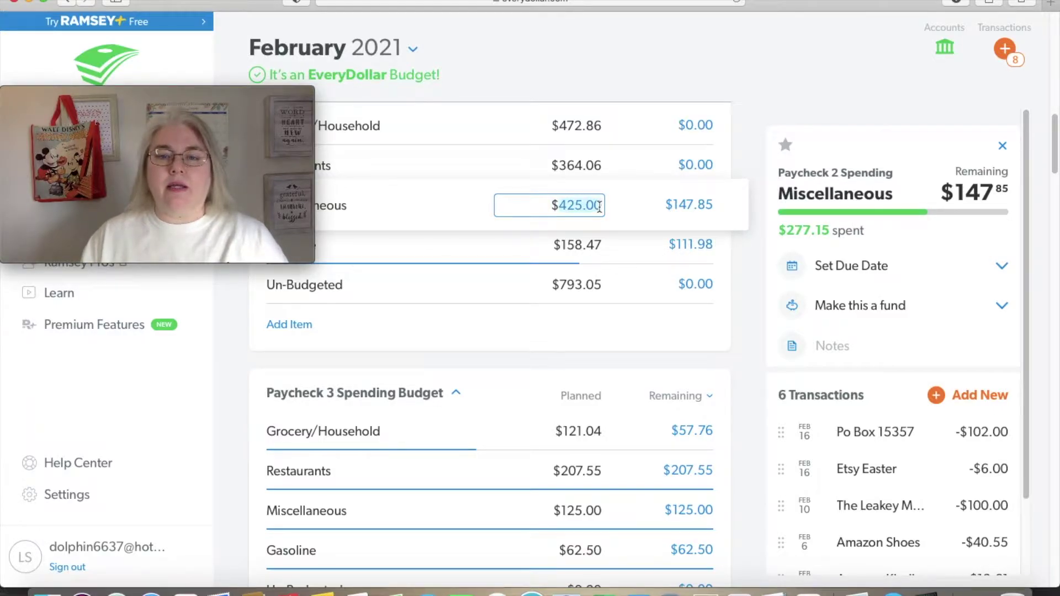
type("147")
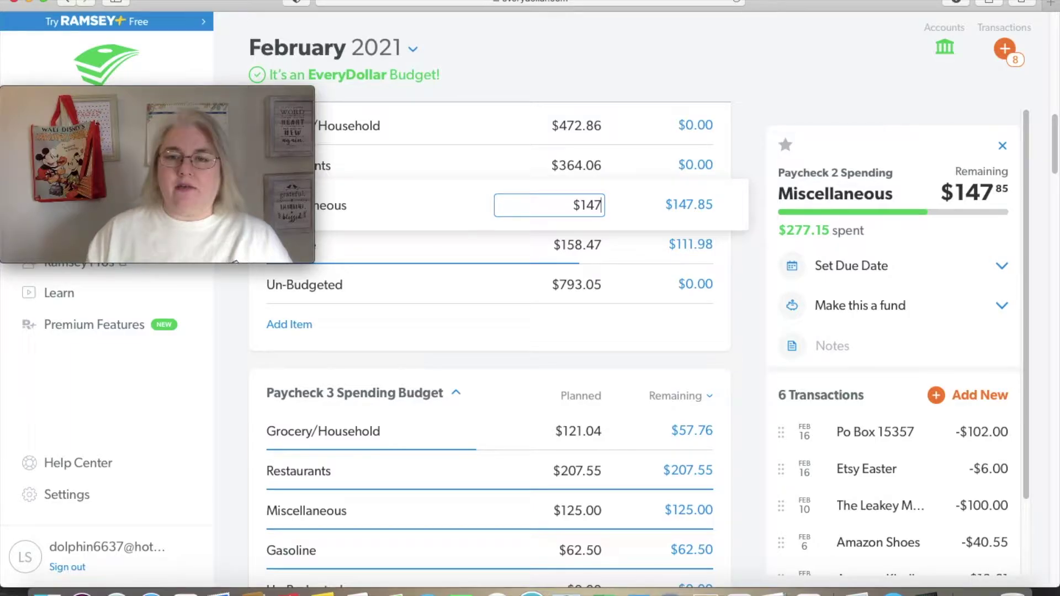
type(".85")
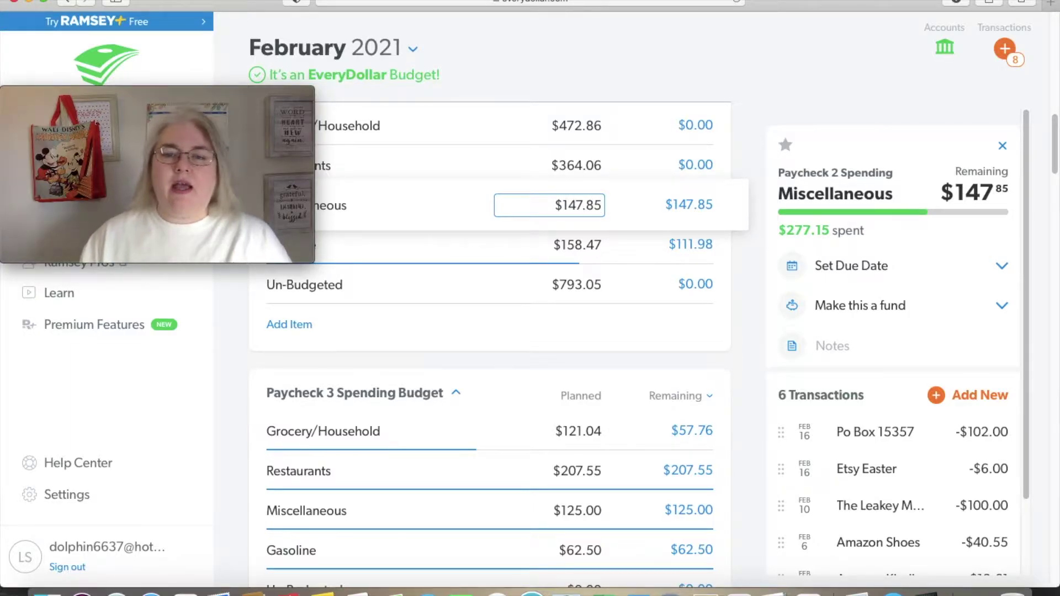
left_click(687, 84)
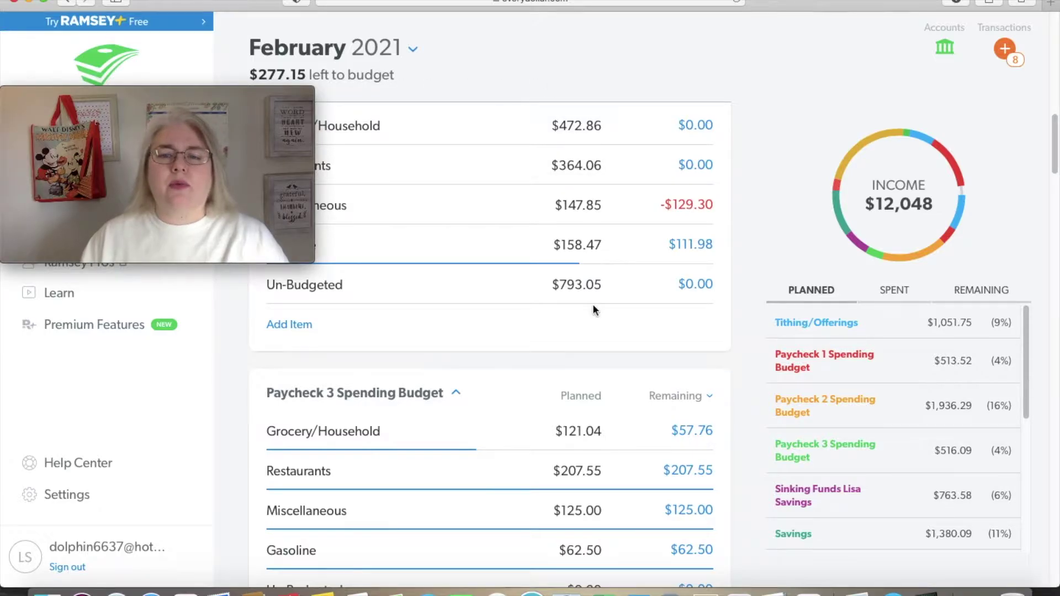
Set the planned amount for Miscellaneous in the Paycheck 2 Spending Budget to the $277.15 spent
left_click(594, 206)
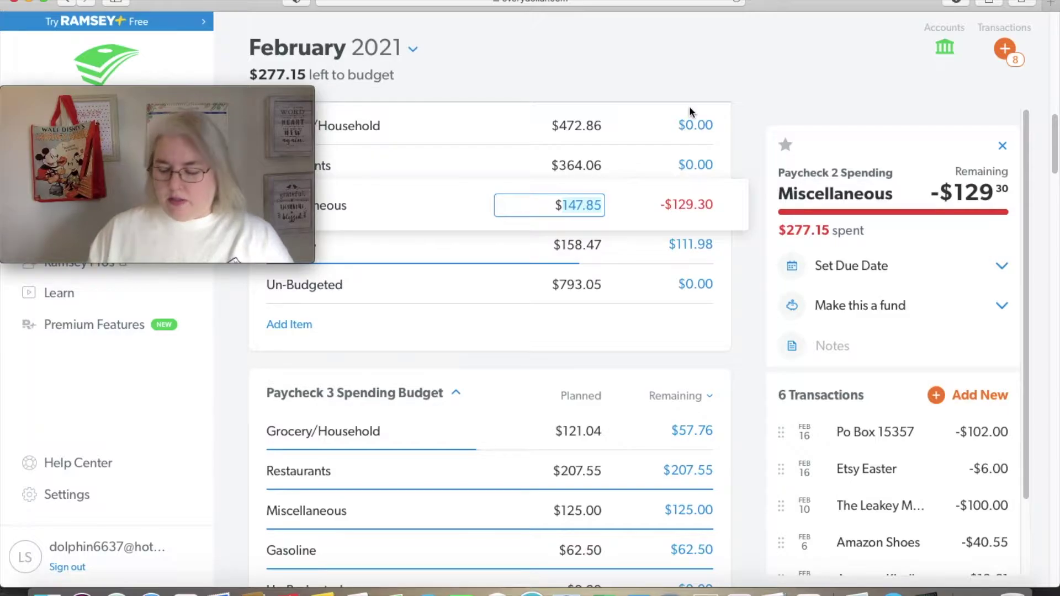
type("277.15")
key("Tab")
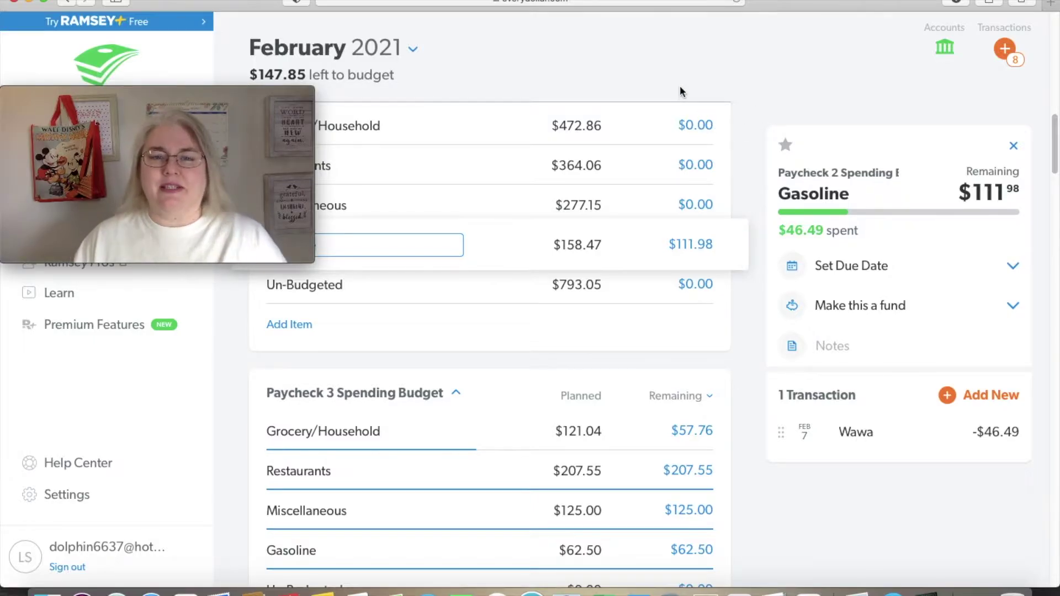
left_click(711, 93)
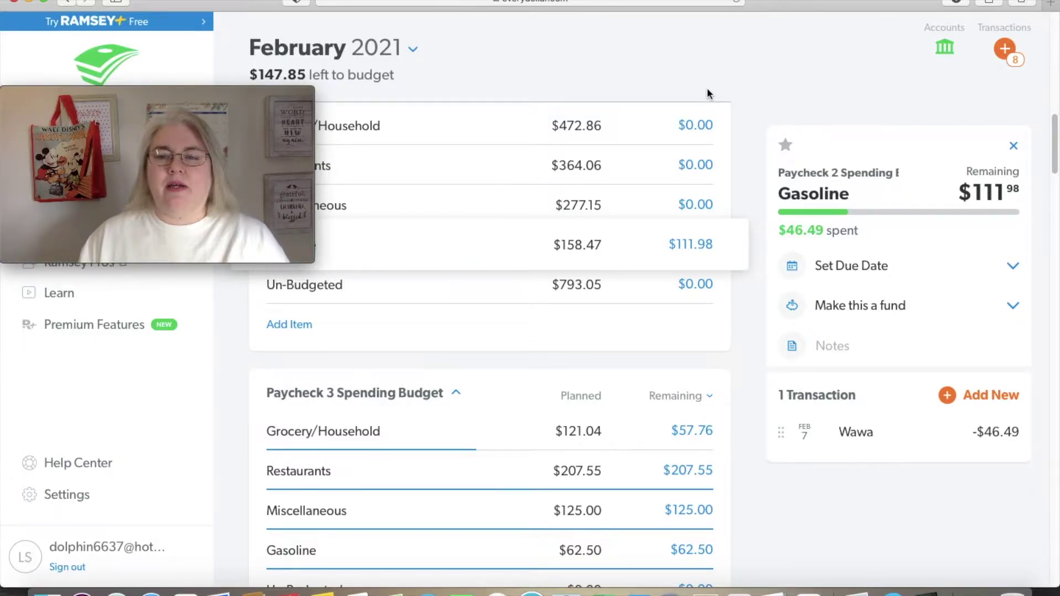
left_click(629, 209)
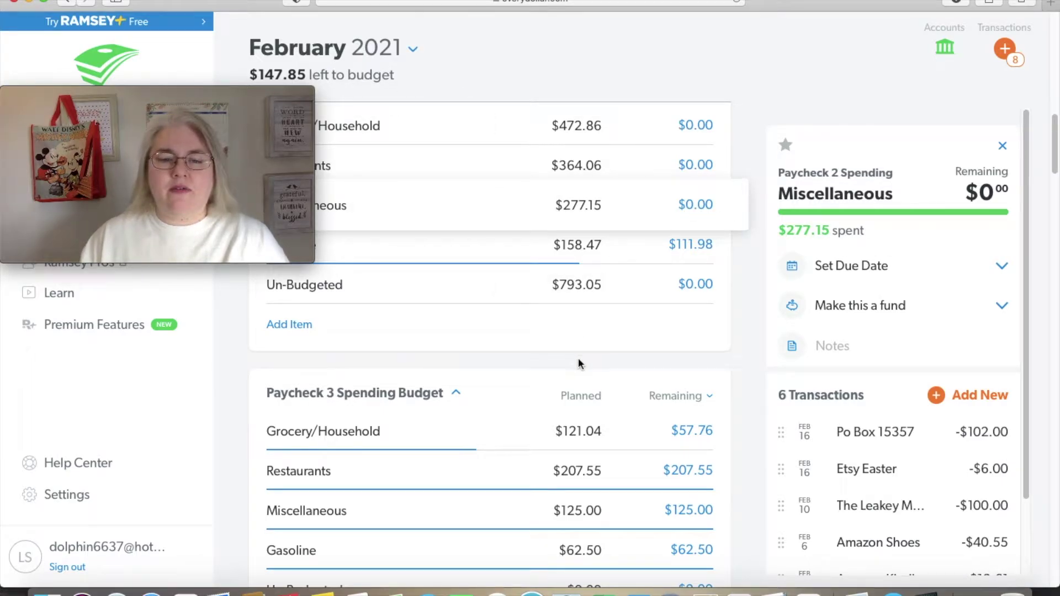
Clear the planned amount for Miscellaneous in the Paycheck 3 Spending Budget and set it to the $272.85 left to budget
scroll(538, 459, "down", 2)
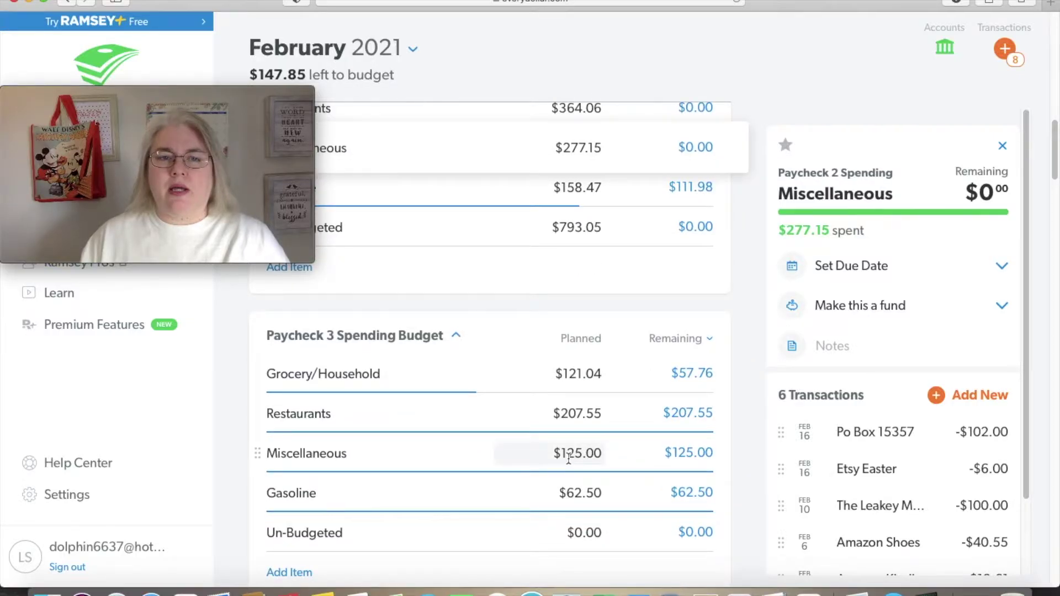
left_click(569, 457)
double_click(596, 453)
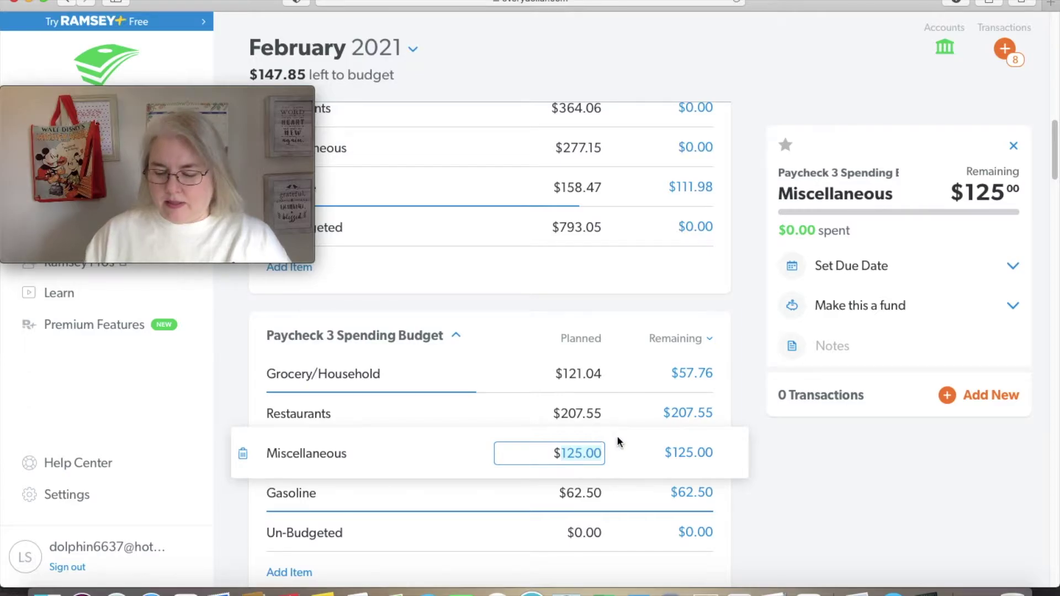
key("BackSpace")
left_click(647, 93)
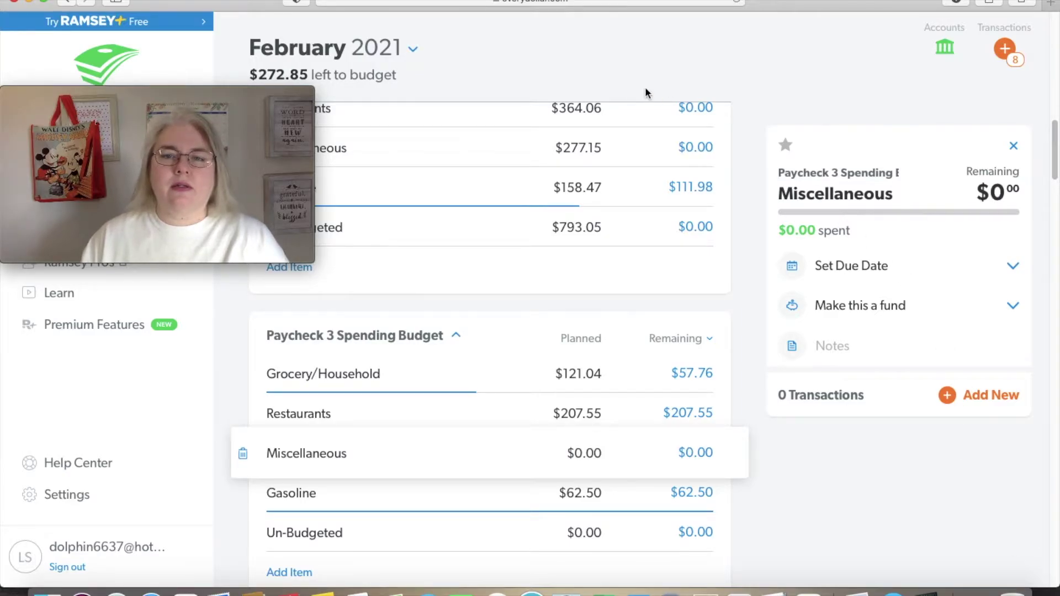
left_click(597, 454)
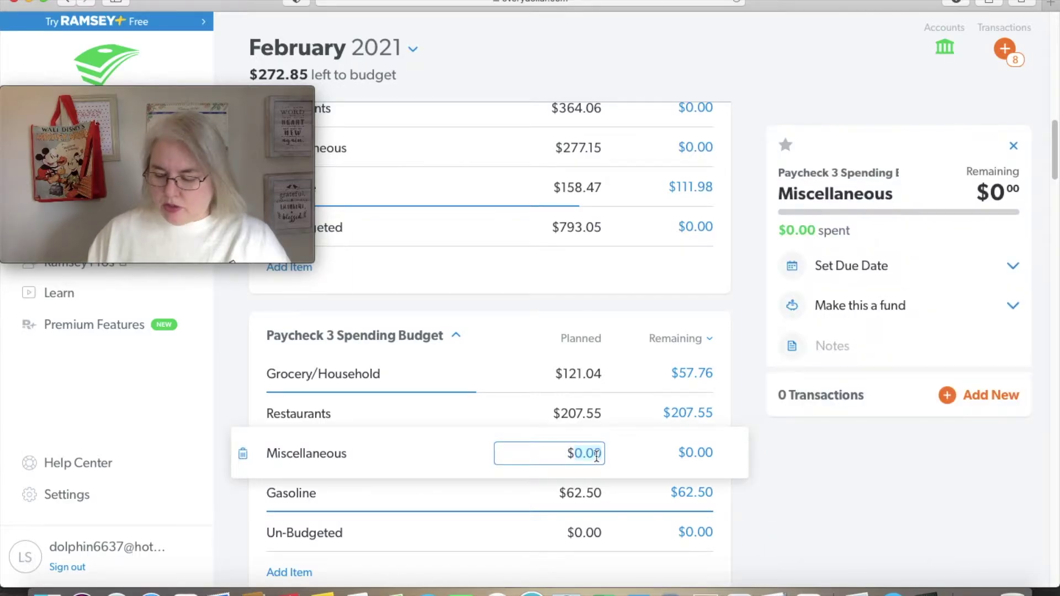
type("272.85")
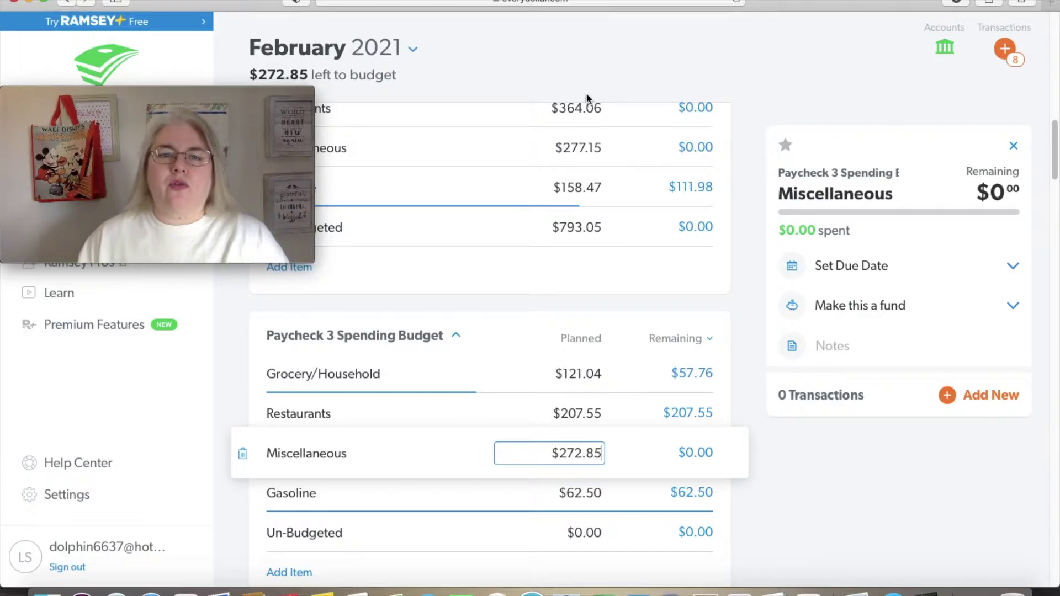
left_click(578, 73)
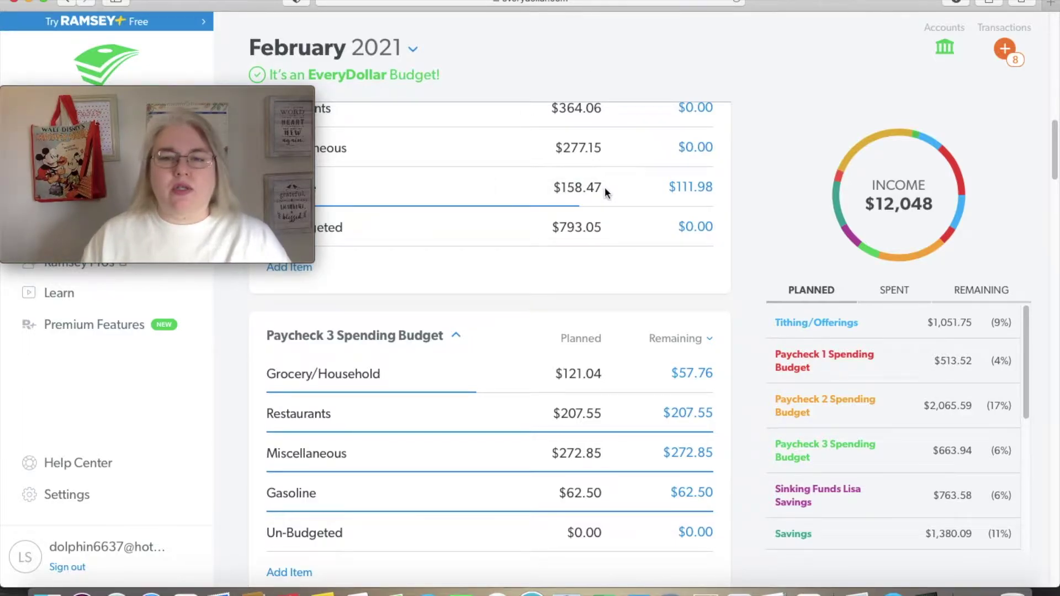
Set the planned amount for Gasoline in the Paycheck 2 Spending Budget to the $46.49 spent
left_click(630, 194)
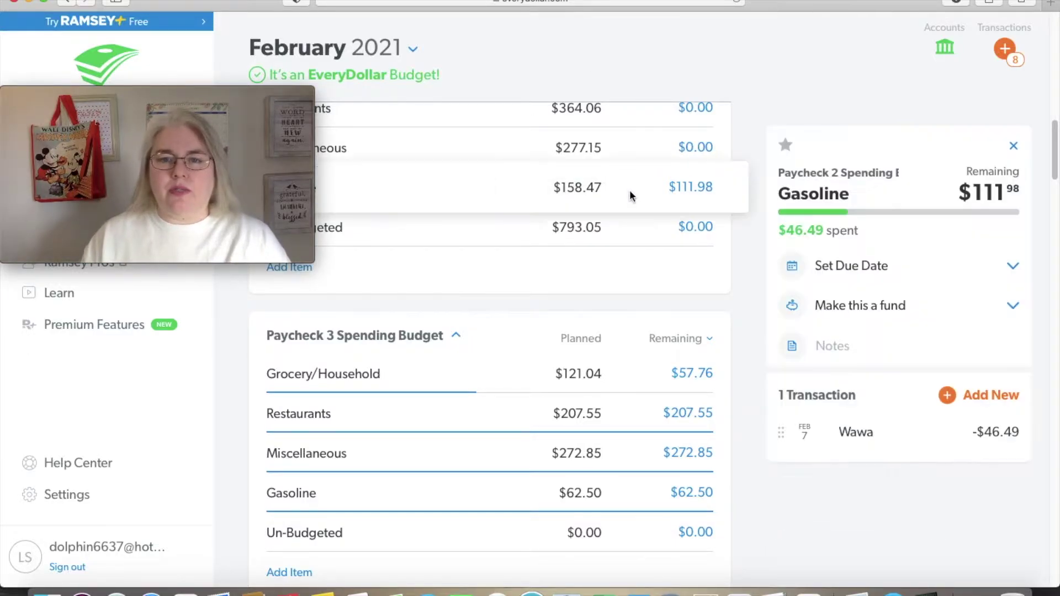
left_click(601, 190)
double_click(600, 190)
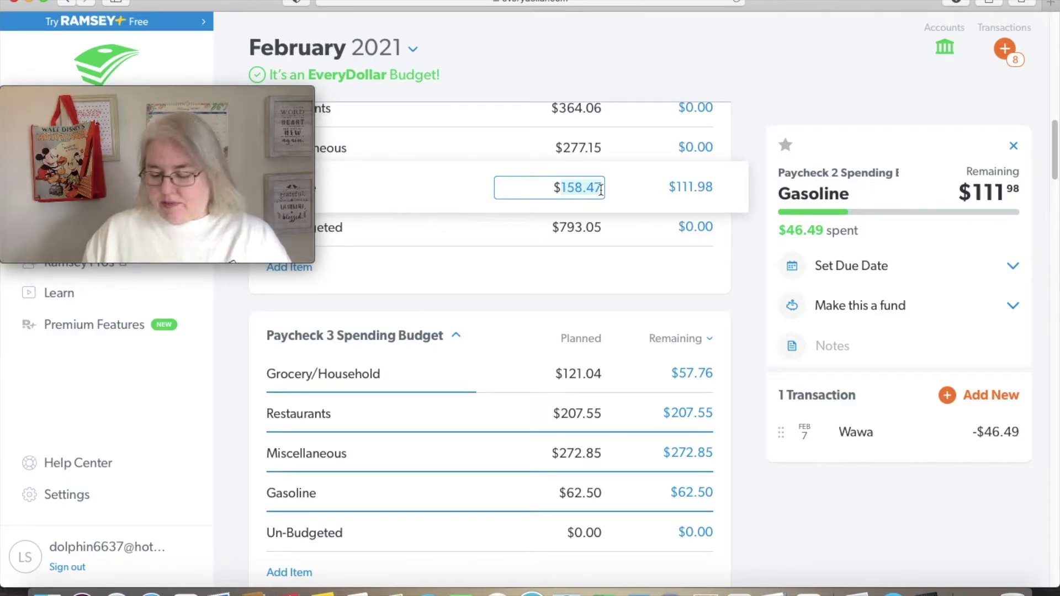
type("46.49")
key("Tab")
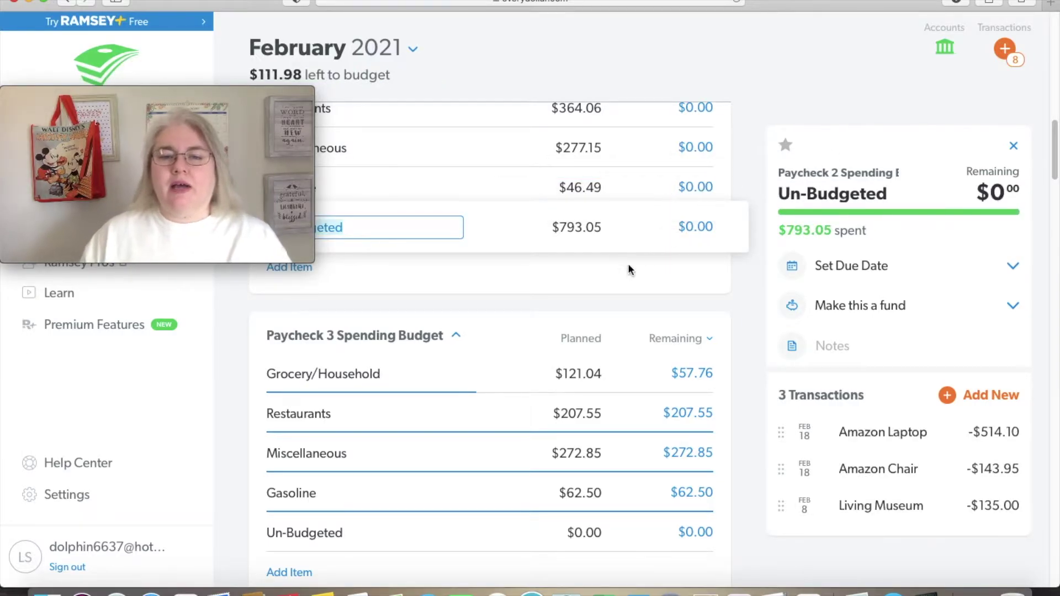
left_click(642, 279)
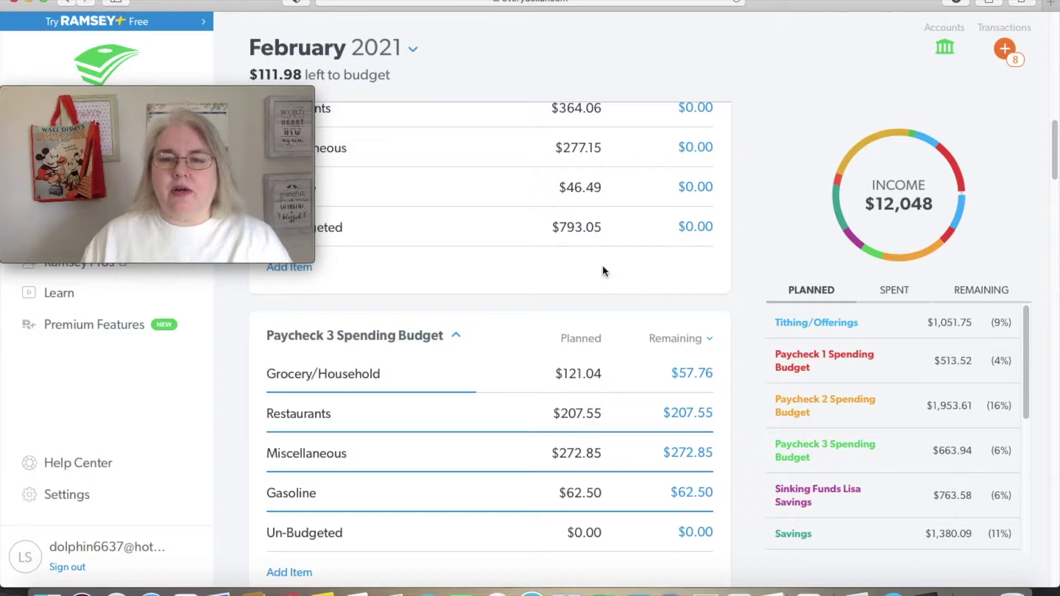
Clear the planned amount for Gasoline in the Paycheck 3 Spending Budget and set it to the $174.48 left to budget
scroll(624, 273, "down", 1)
scroll(624, 273, "down", 3)
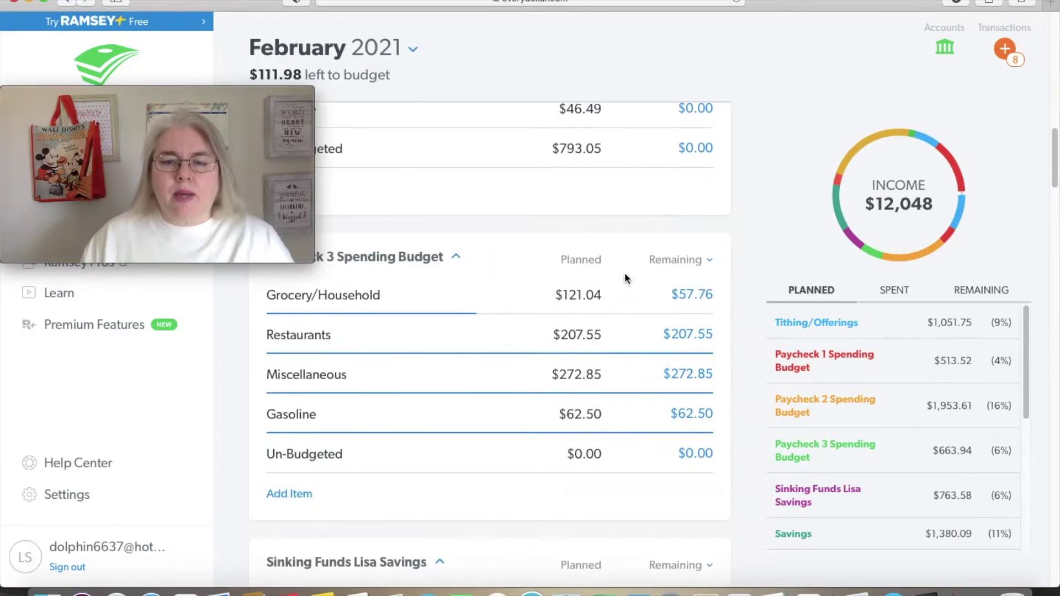
left_click(596, 415)
double_click(599, 415)
key("BackSpace")
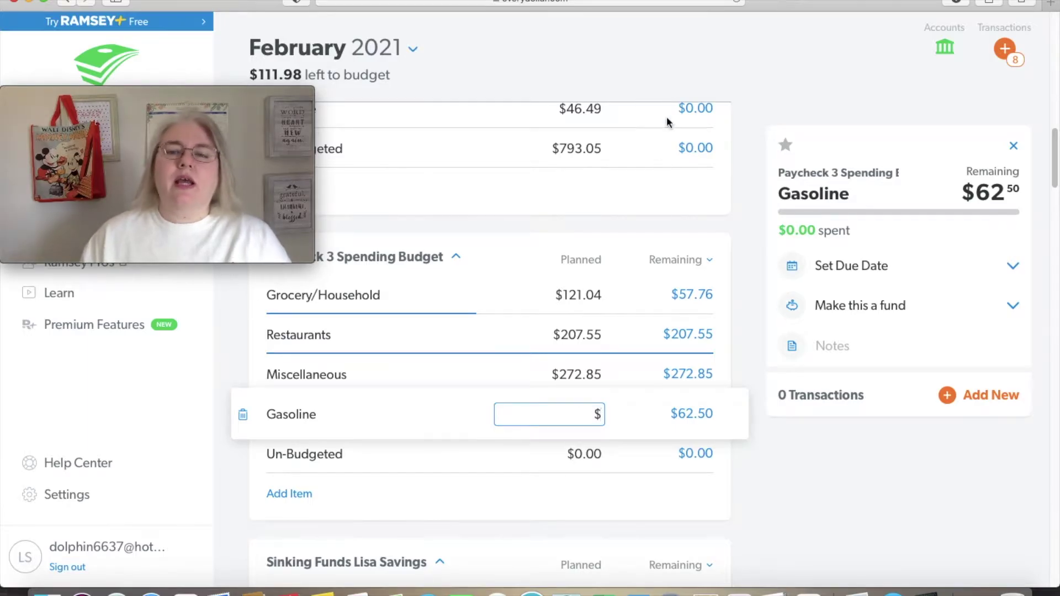
left_click(642, 126)
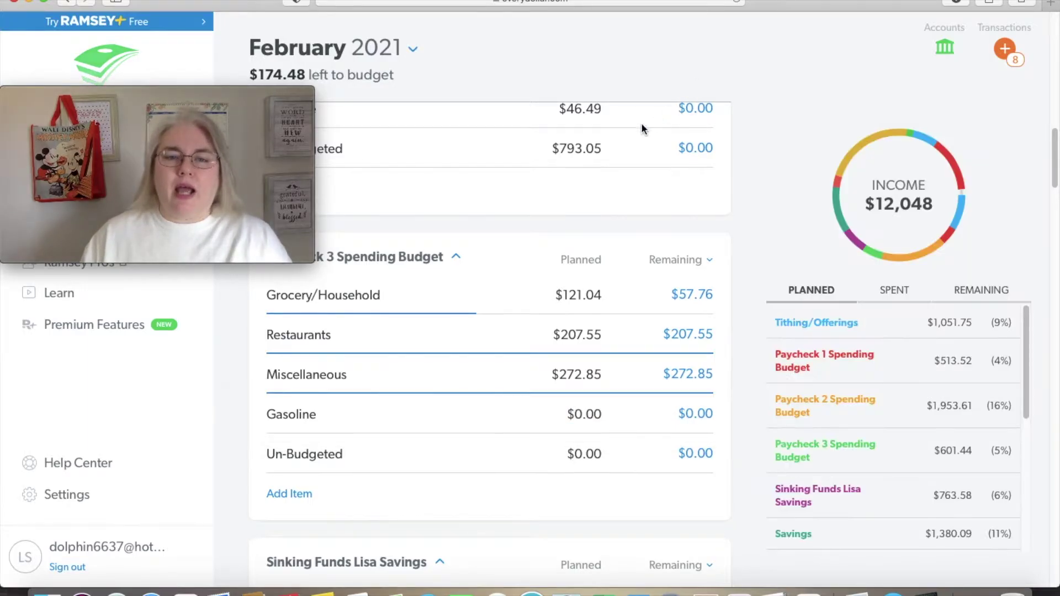
left_click(587, 414)
key("BackSpace")
type("174.48")
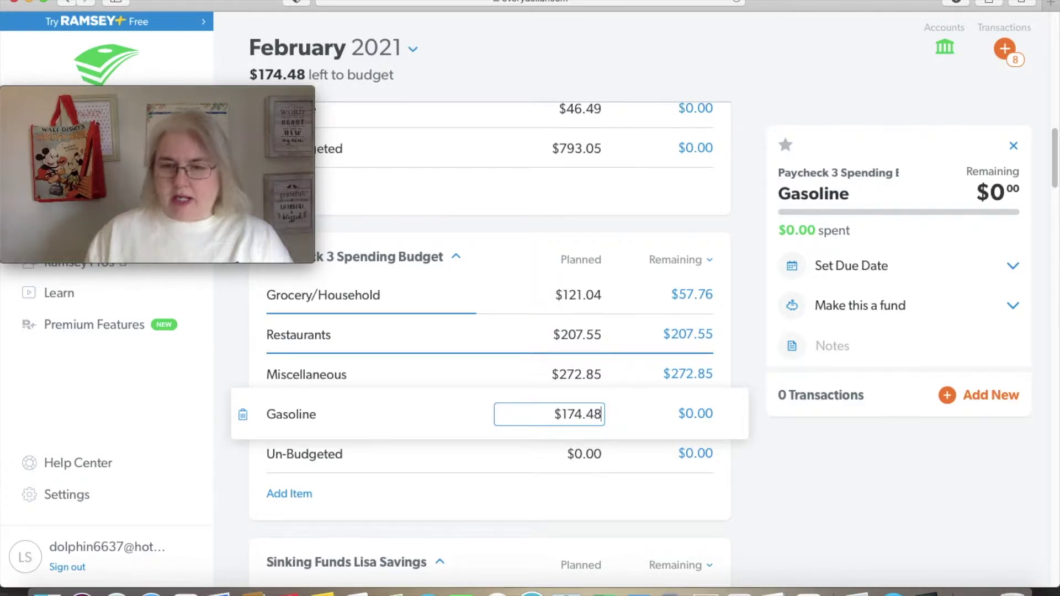
key("Tab")
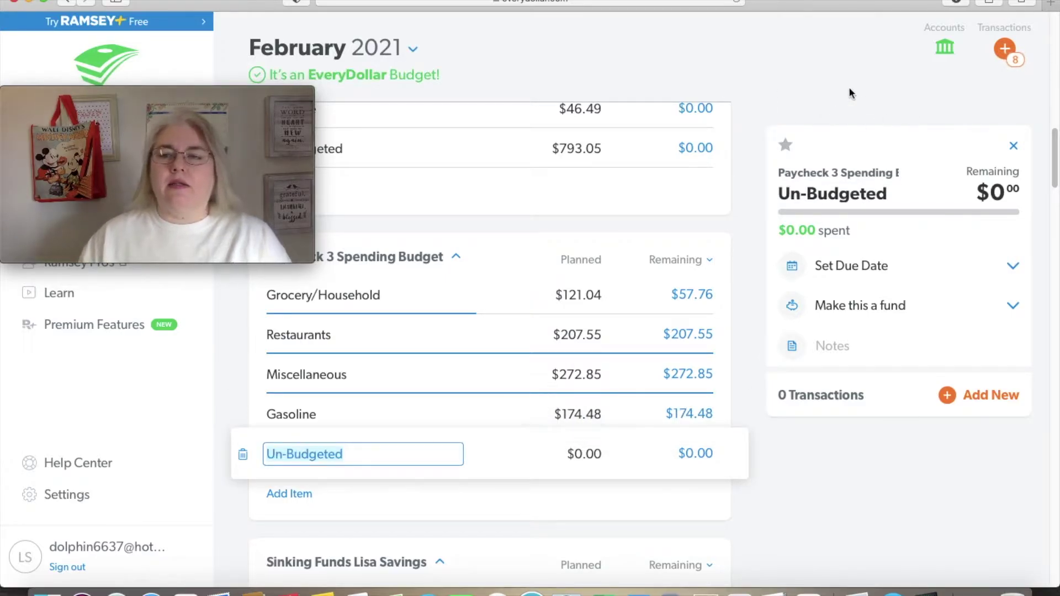
left_click(783, 98)
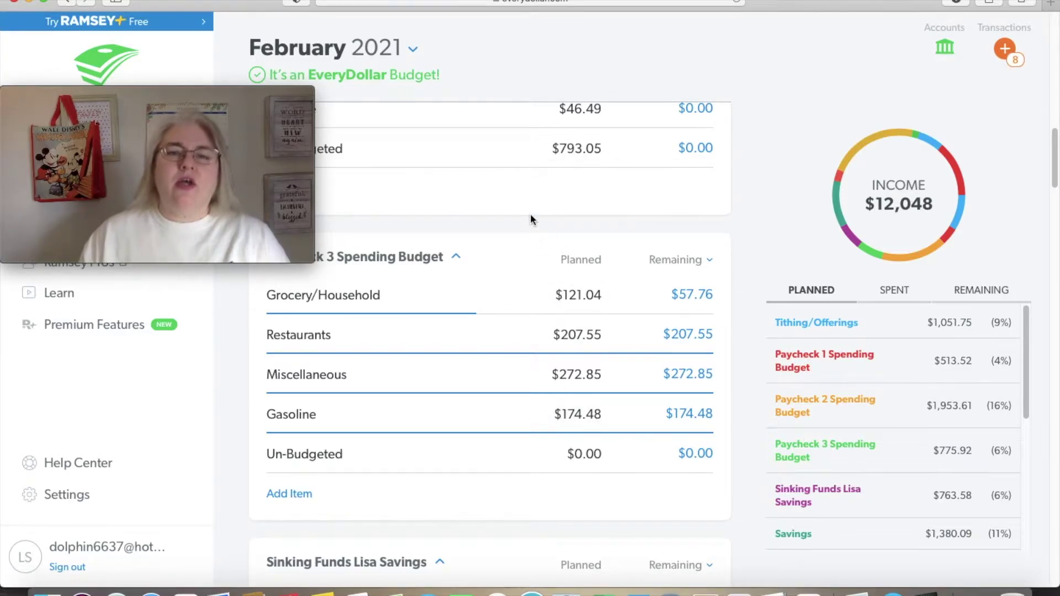
Collapse the Paycheck 2 Spending Budget group
scroll(512, 198, "up", 5)
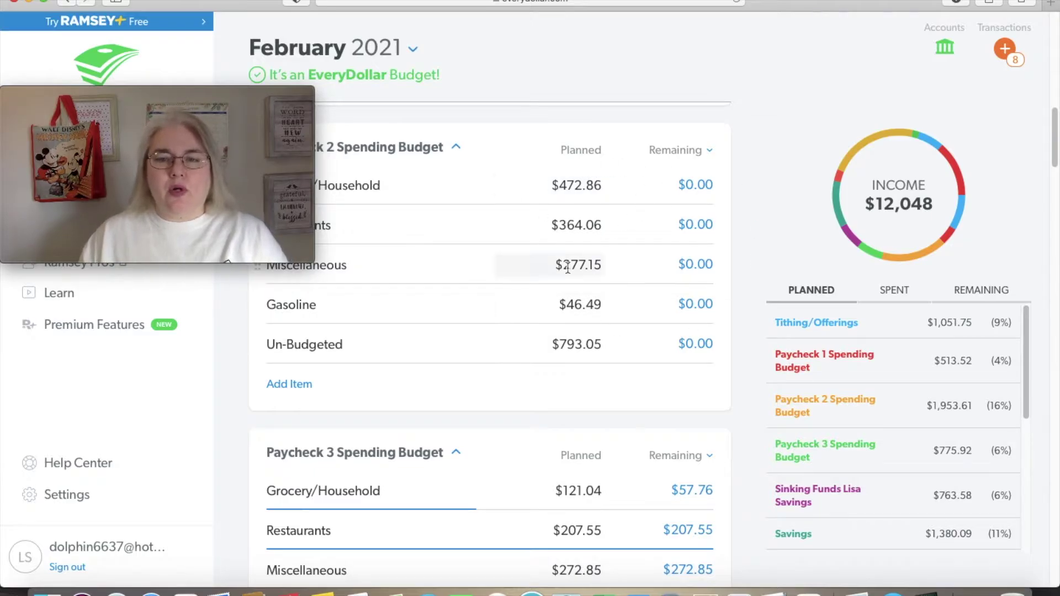
left_click(456, 149)
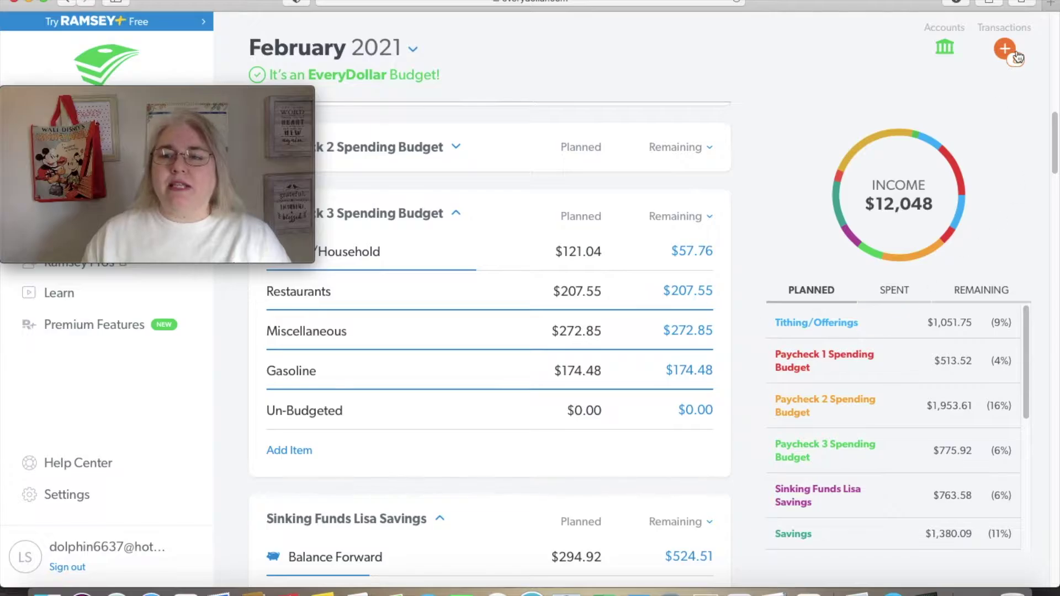
Open the list of new transactions and look through the February entries that are not yet assigned
left_click(1005, 53)
scroll(997, 287, "down", 5)
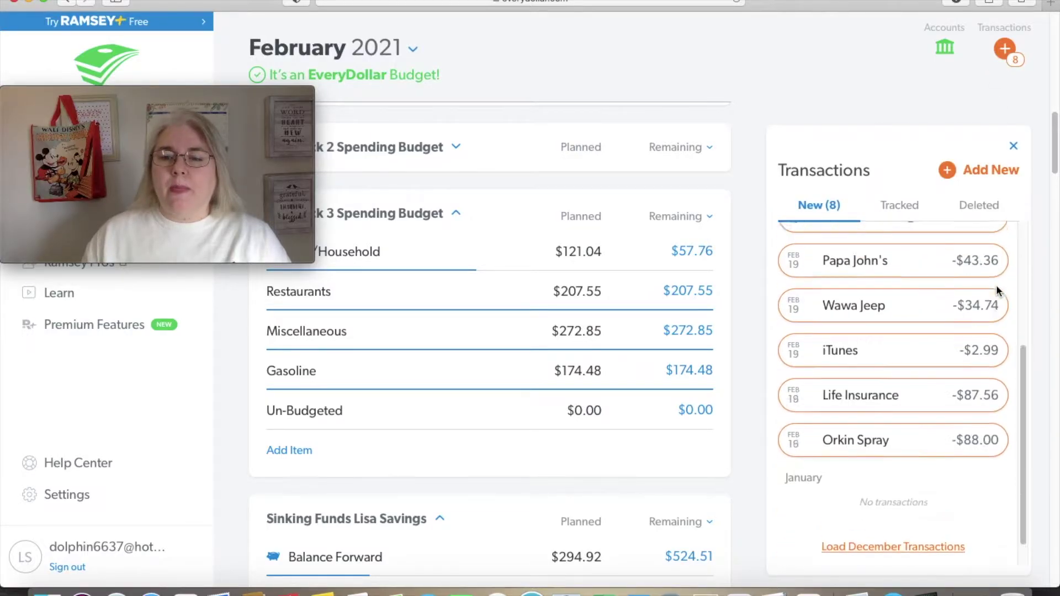
scroll(997, 287, "up", 15)
scroll(669, 290, "down", 8)
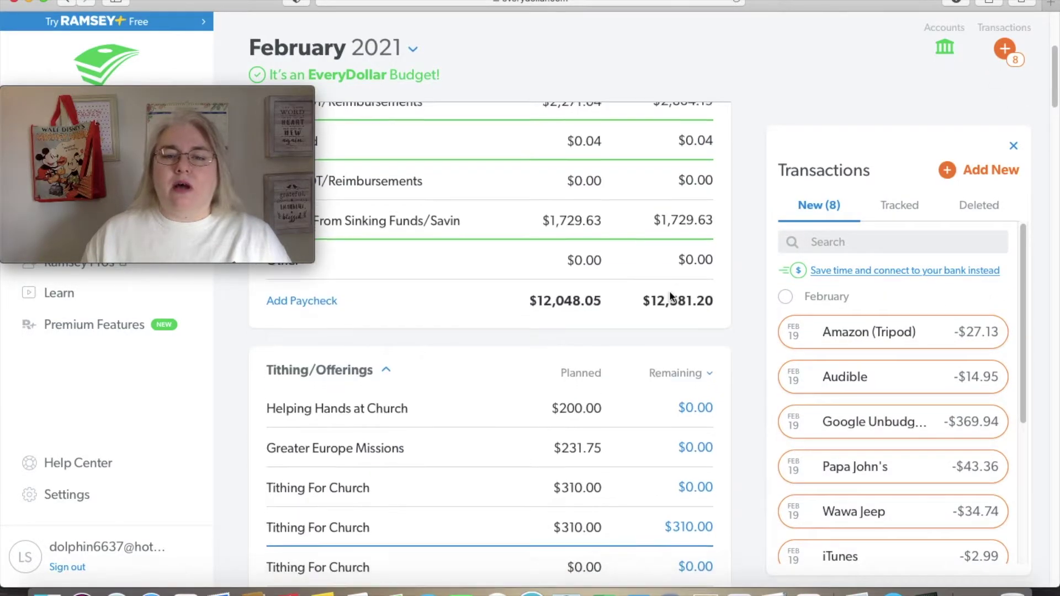
scroll(669, 287, "down", 4)
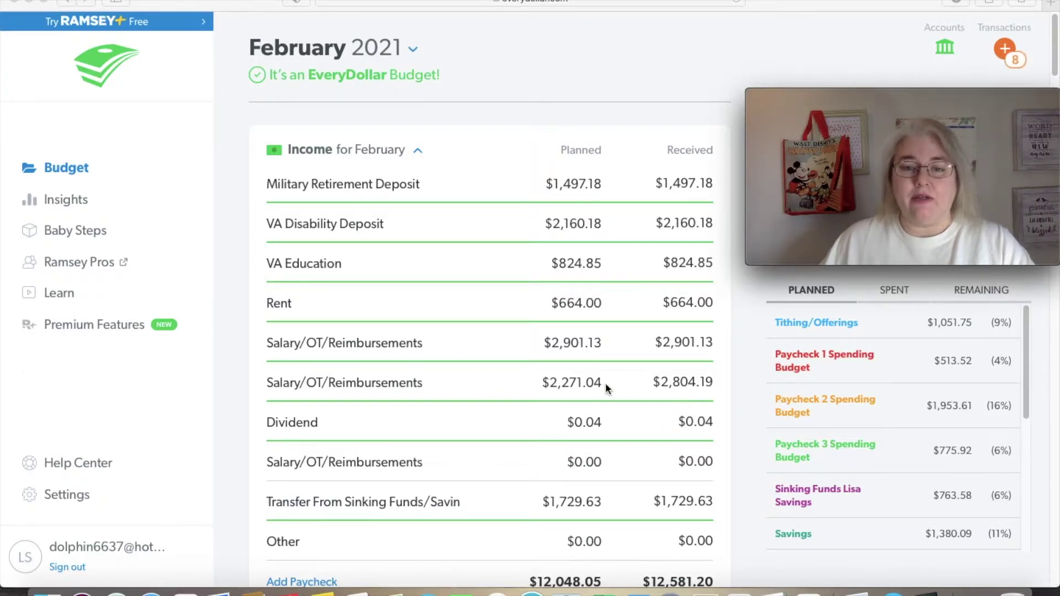
Set the planned amount for the second Salary/OT/Reimbursements income line to the $2,804.19 received
left_click(472, 383)
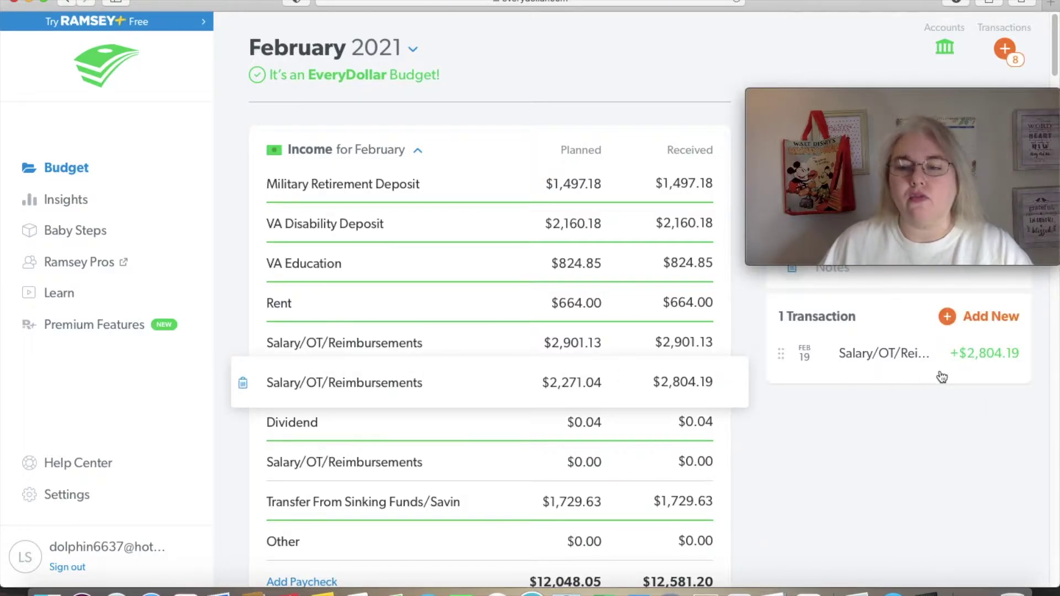
left_click(600, 384)
double_click(600, 385)
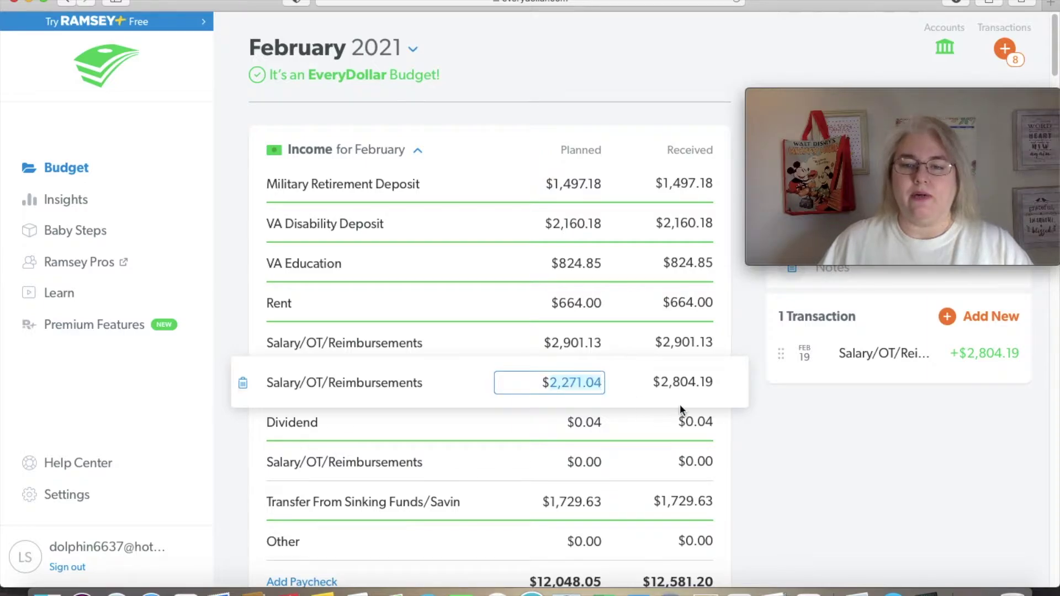
type("2")
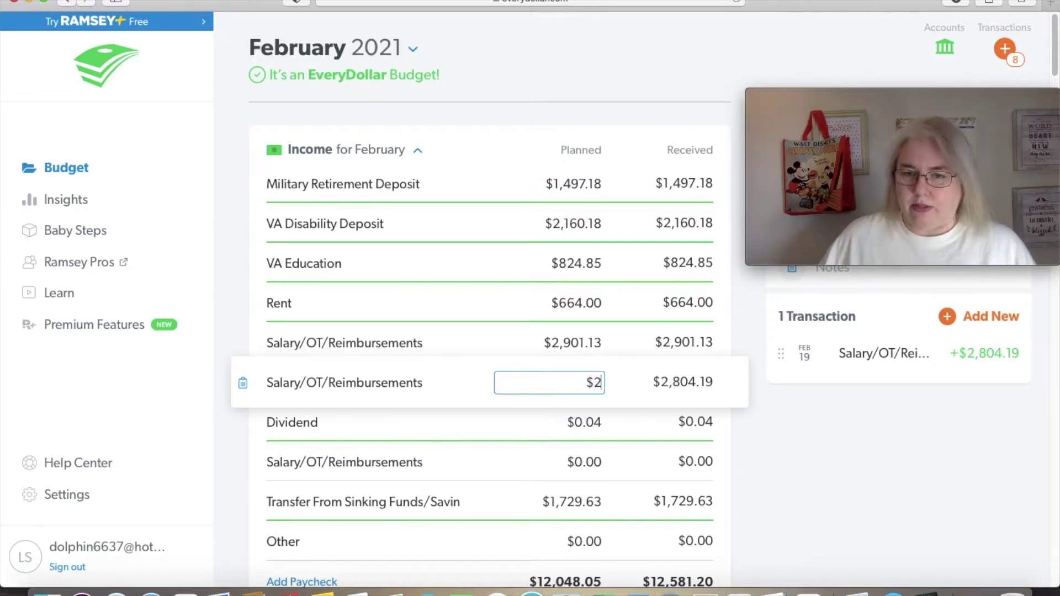
type("804.19")
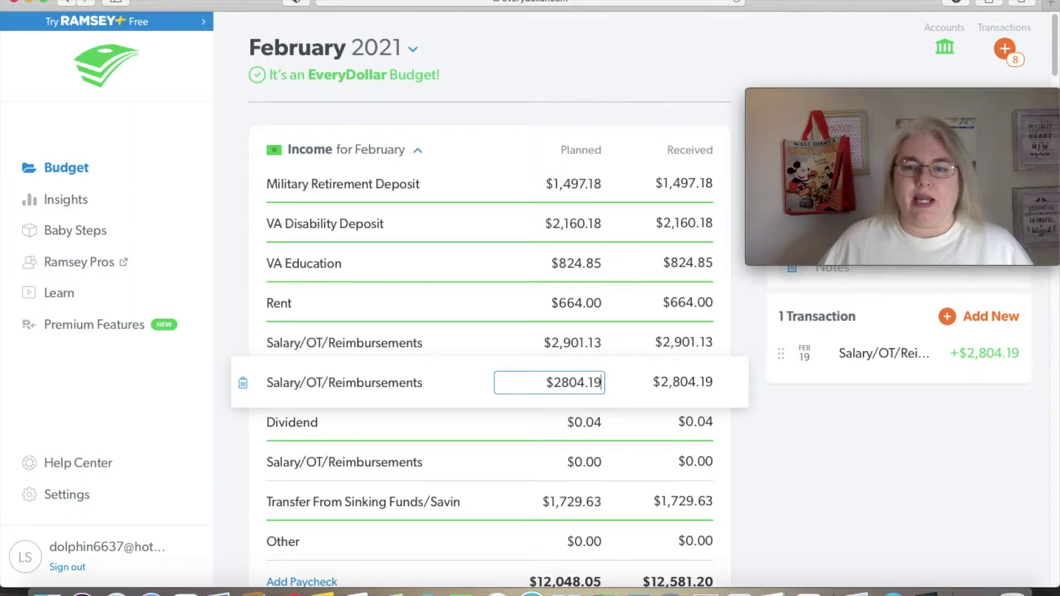
key("Return")
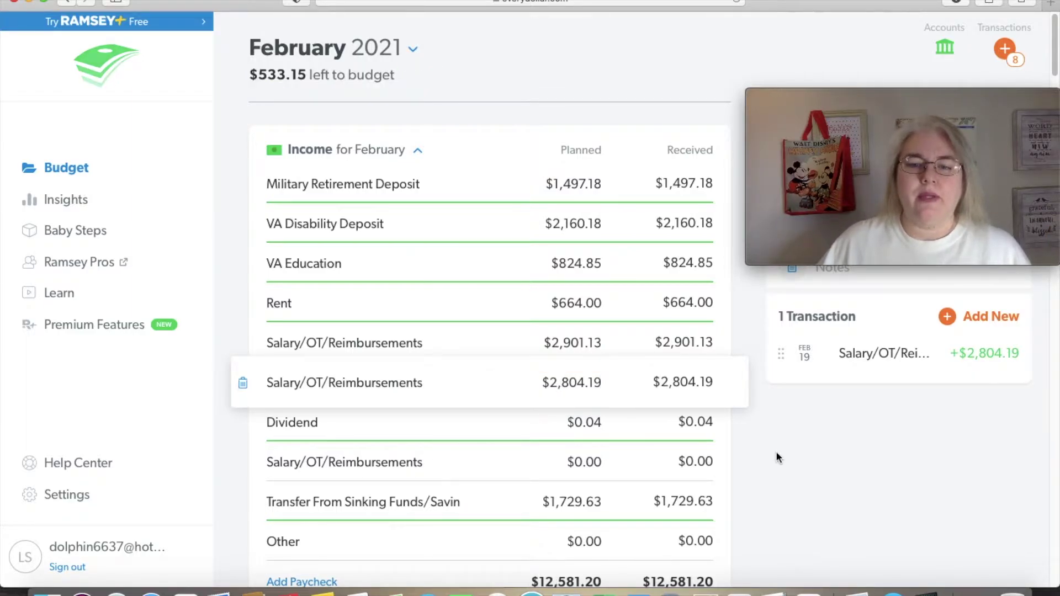
left_click(309, 88)
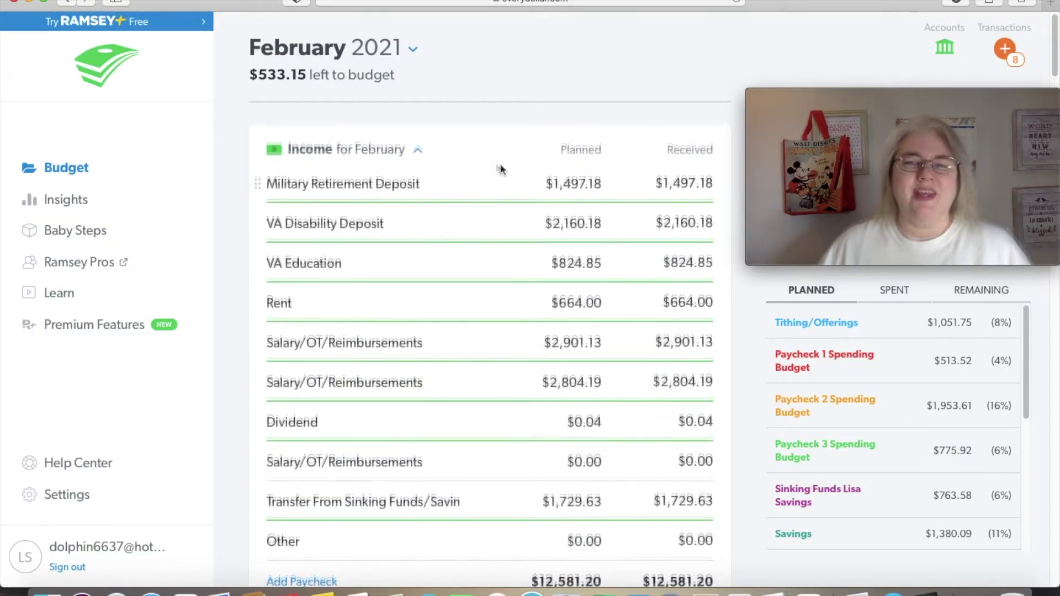
Assign the Amazon (Tripod) transaction to Miscellaneous and the $369.94 Google transaction to Un-Budgeted in the Paycheck 3 Spending Budget
scroll(500, 166, "down", 10)
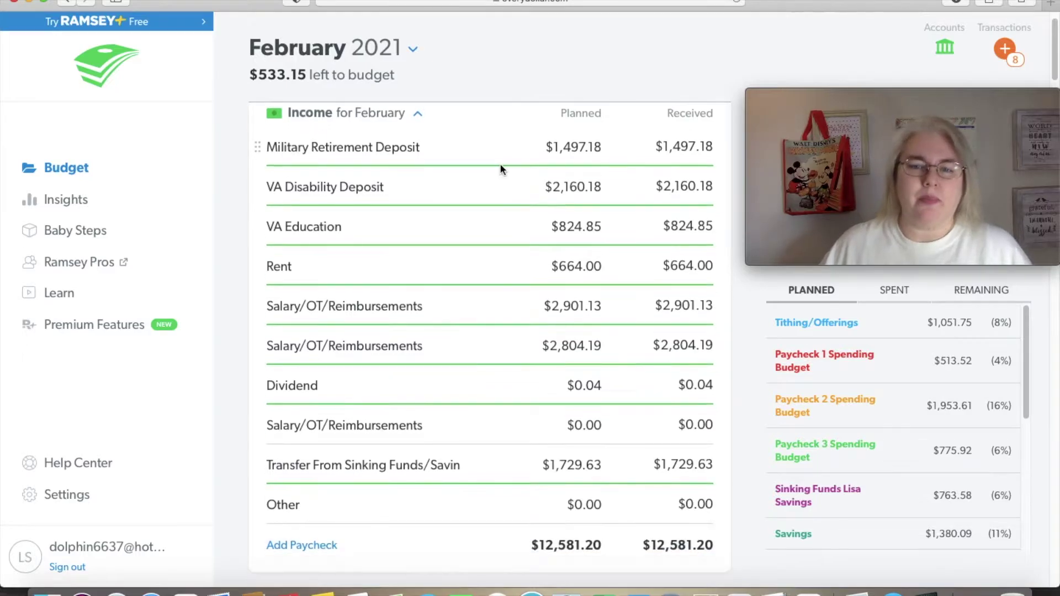
scroll(500, 166, "down", 8)
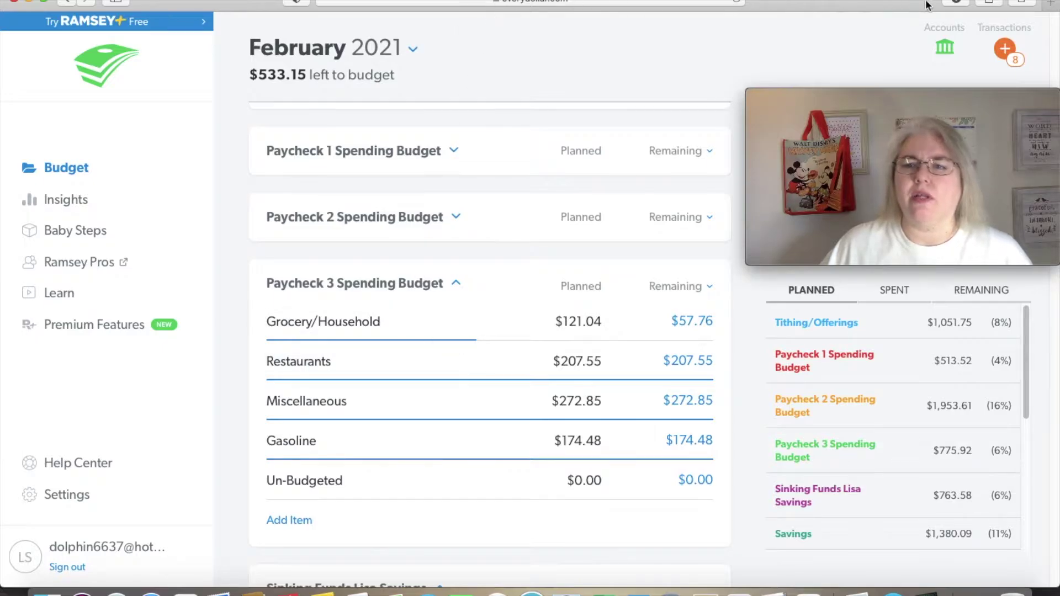
left_click(1004, 48)
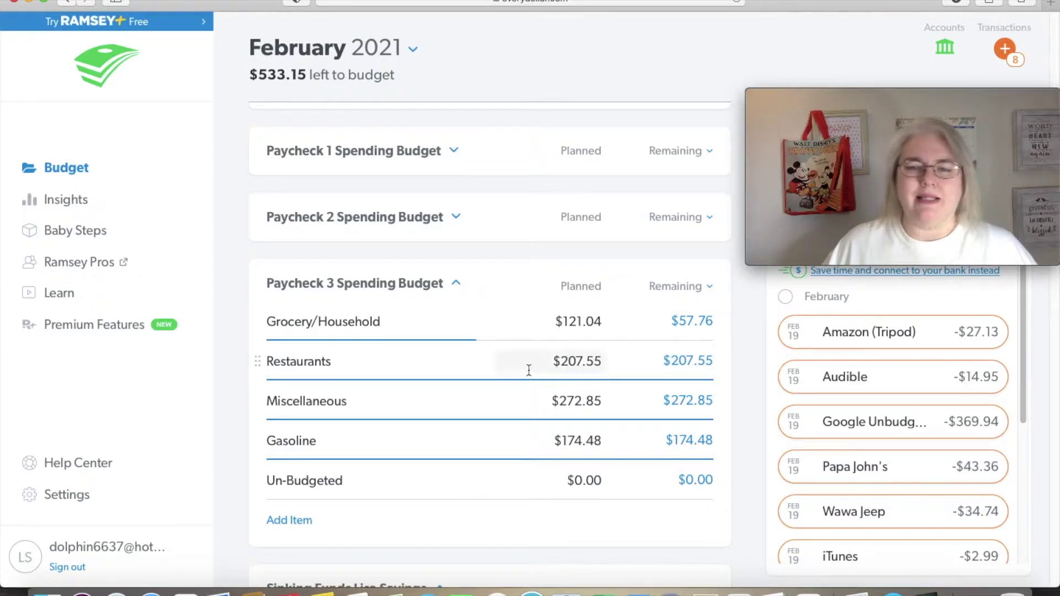
mouse_move(840, 338)
left_click_drag(840, 338, 449, 399)
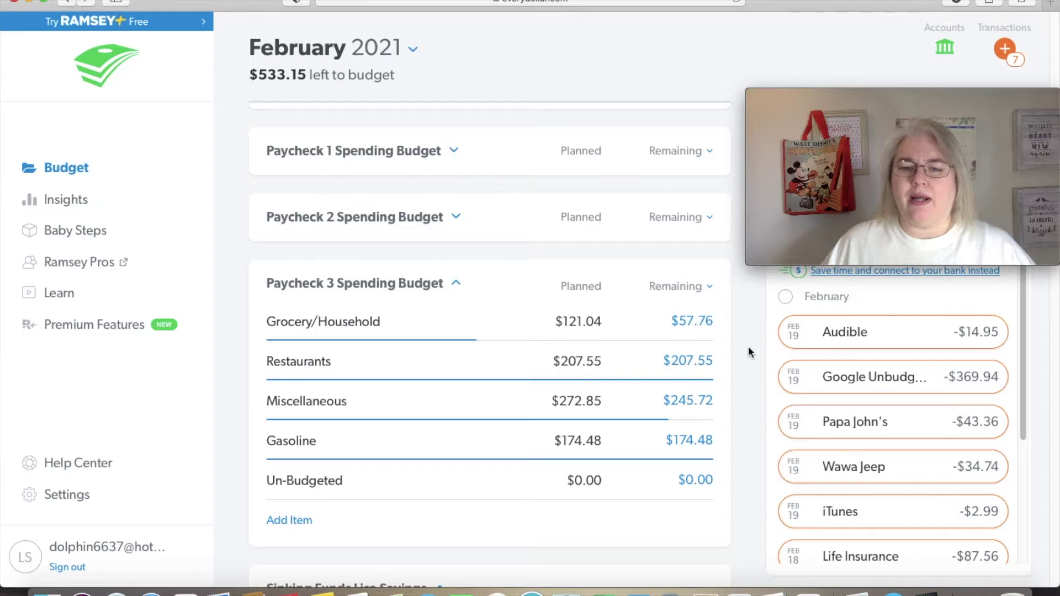
left_click_drag(835, 380, 515, 478)
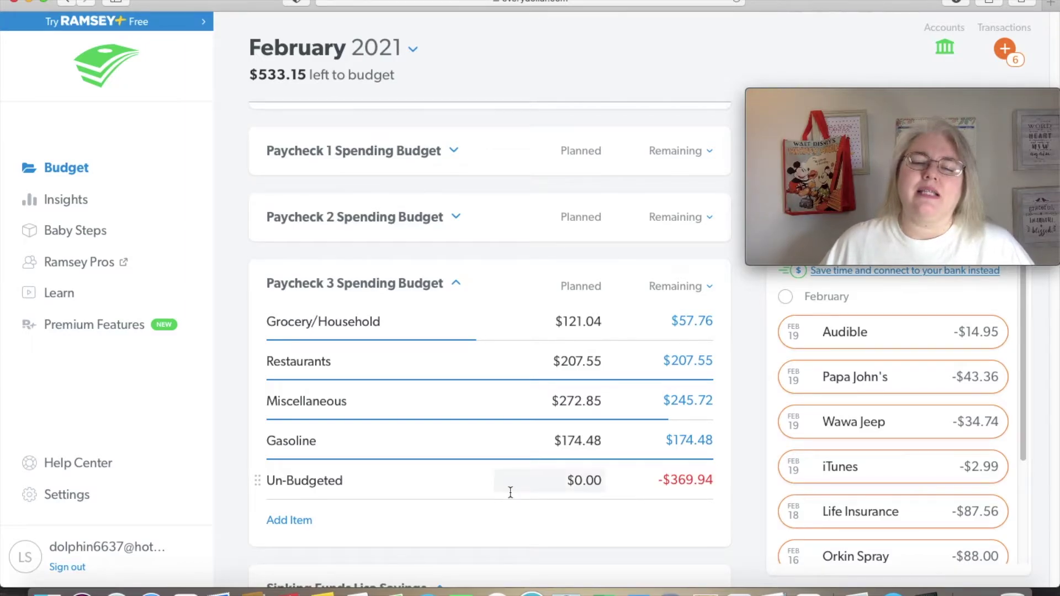
Set the planned amount for Un-Budgeted in the Paycheck 3 Spending Budget to $369.94
left_click(468, 490)
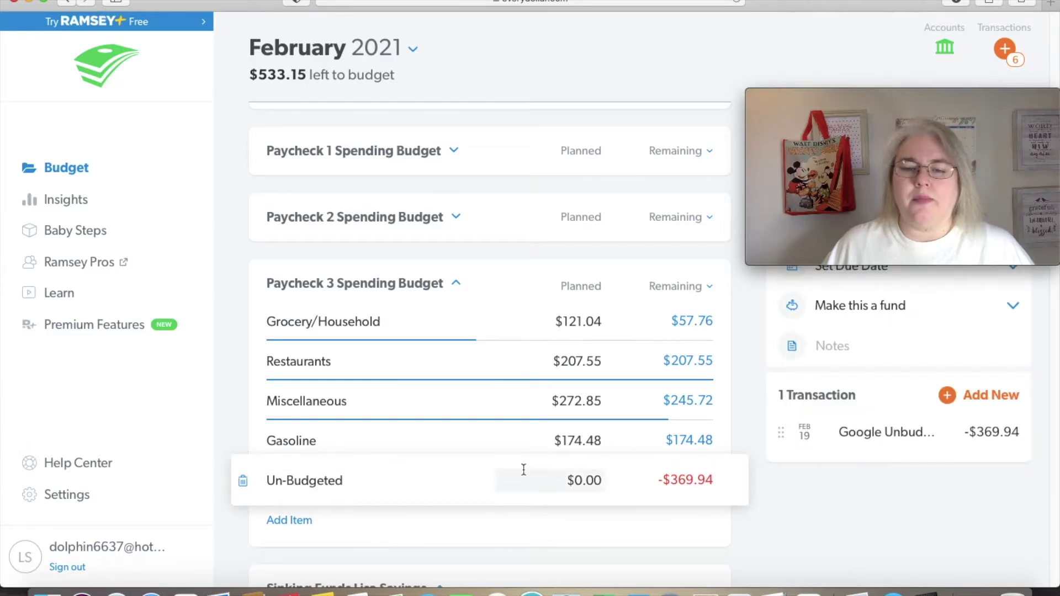
left_click(605, 526)
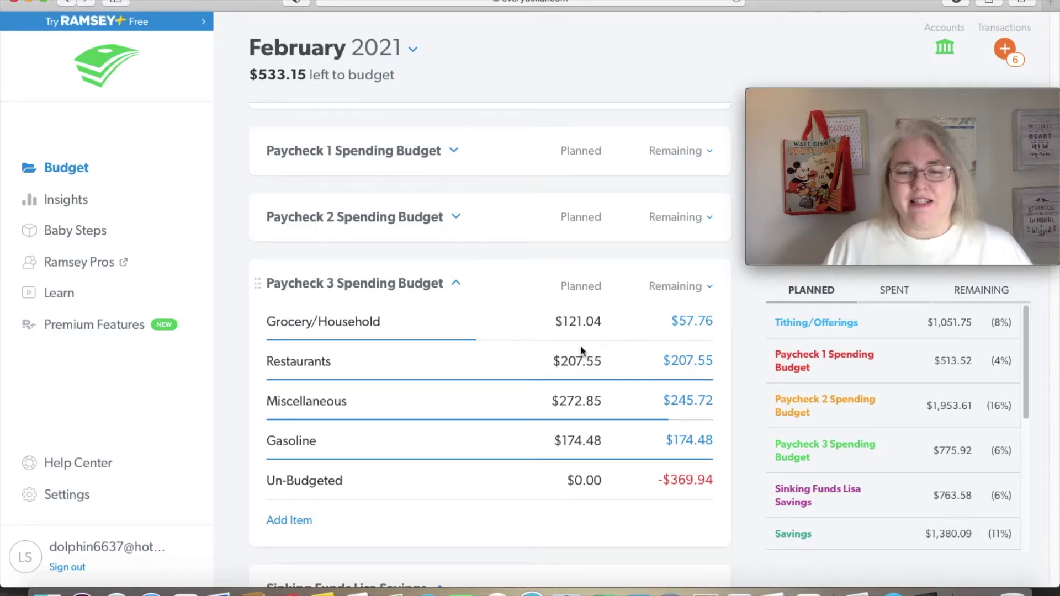
left_click(595, 486)
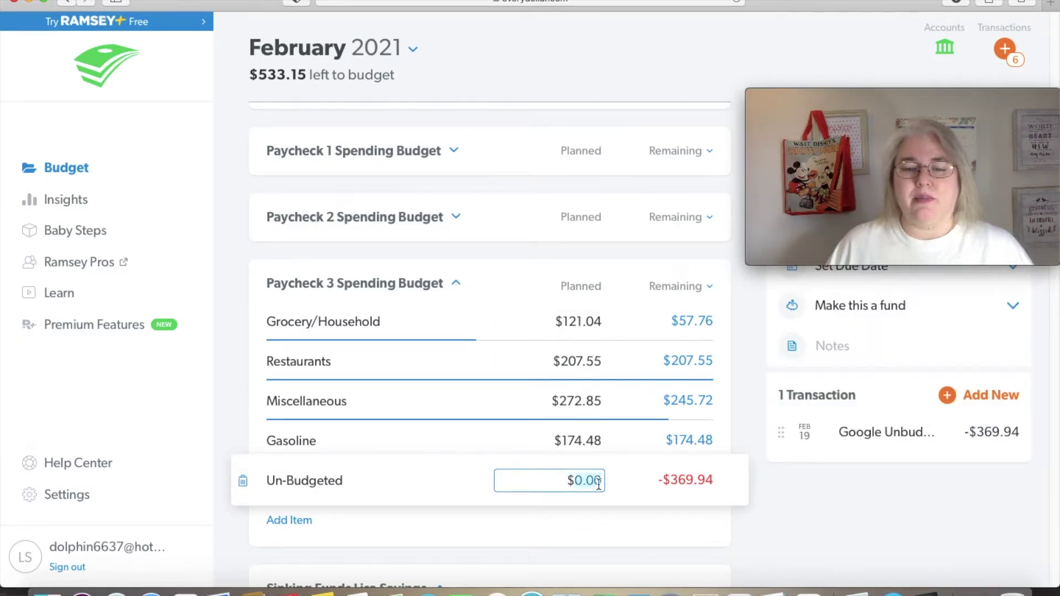
type("3")
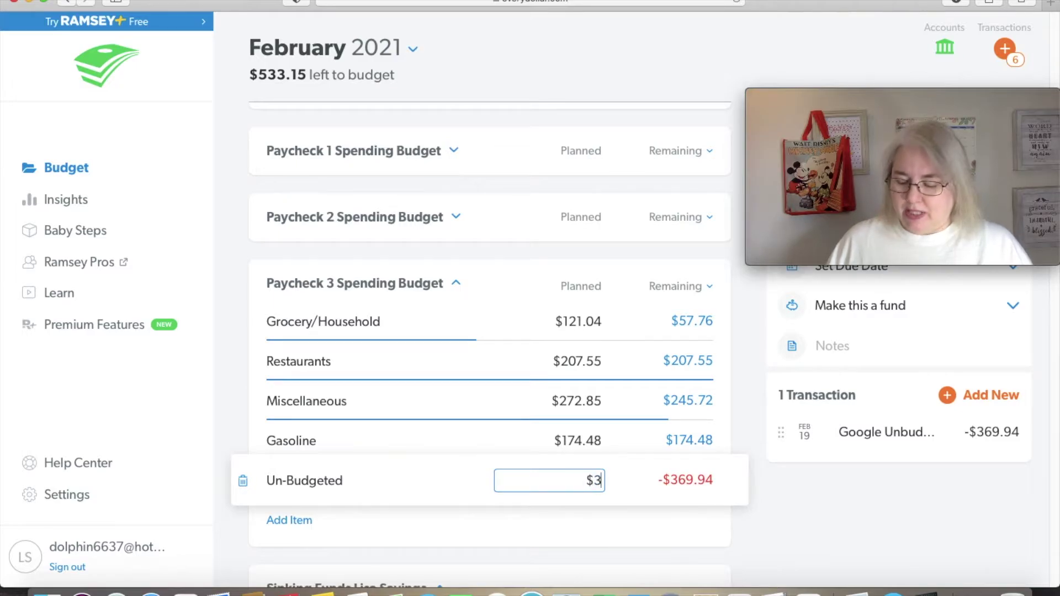
type("69.94")
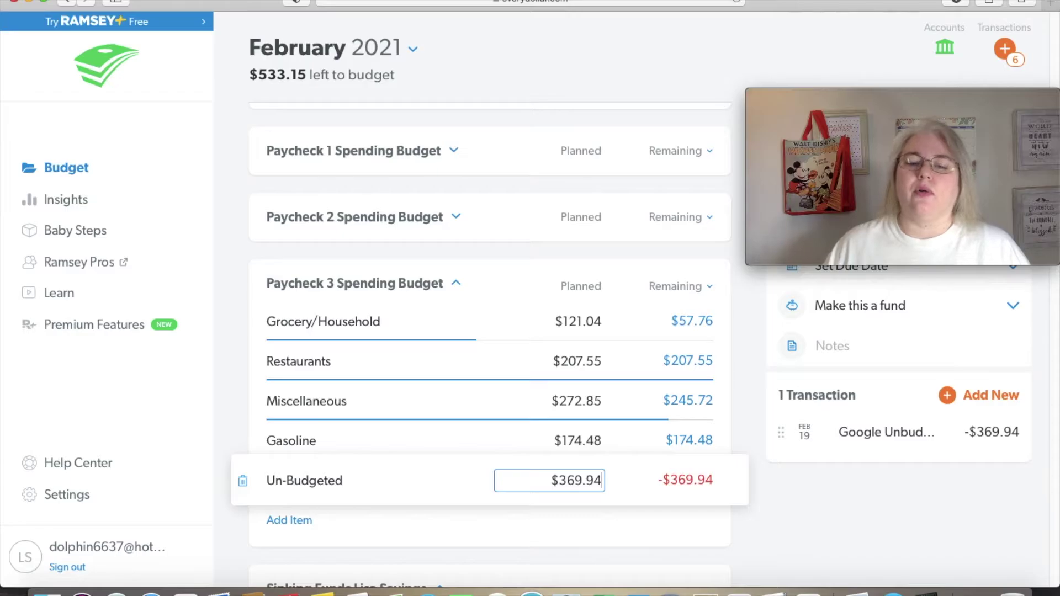
left_click(539, 532)
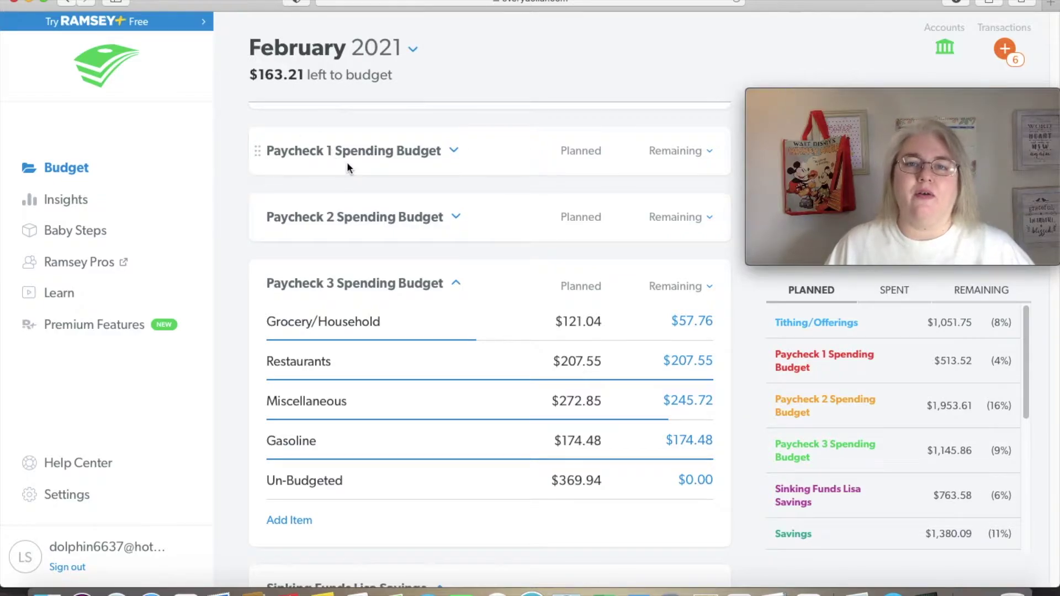
Clear the planned amount for Balance Forward in Sinking Funds Lisa Savings and set it to the $458.13 left to budget
scroll(370, 177, "down", 2)
scroll(370, 200, "down", 6)
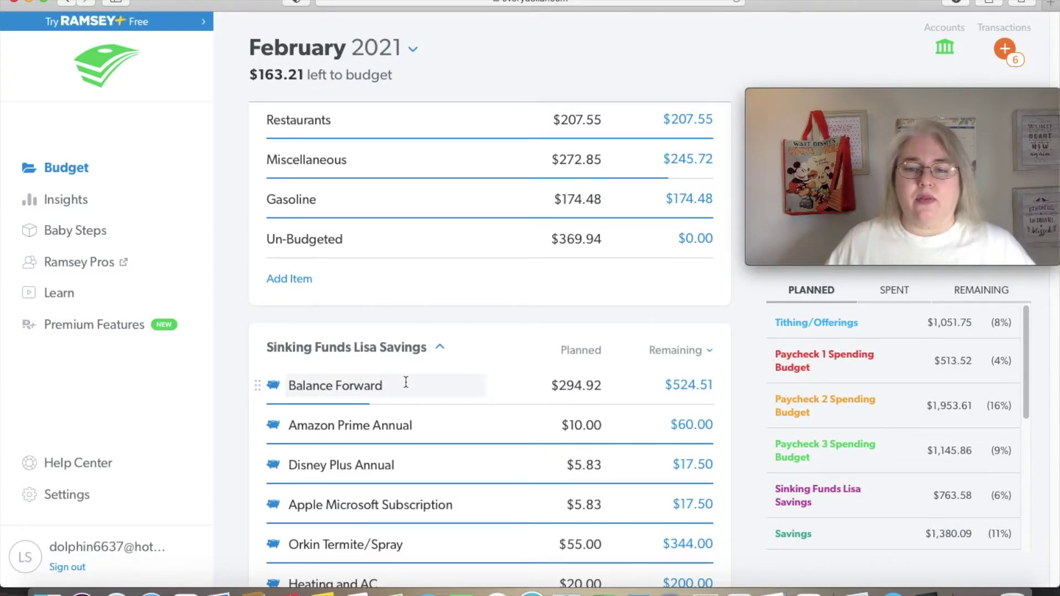
left_click(584, 384)
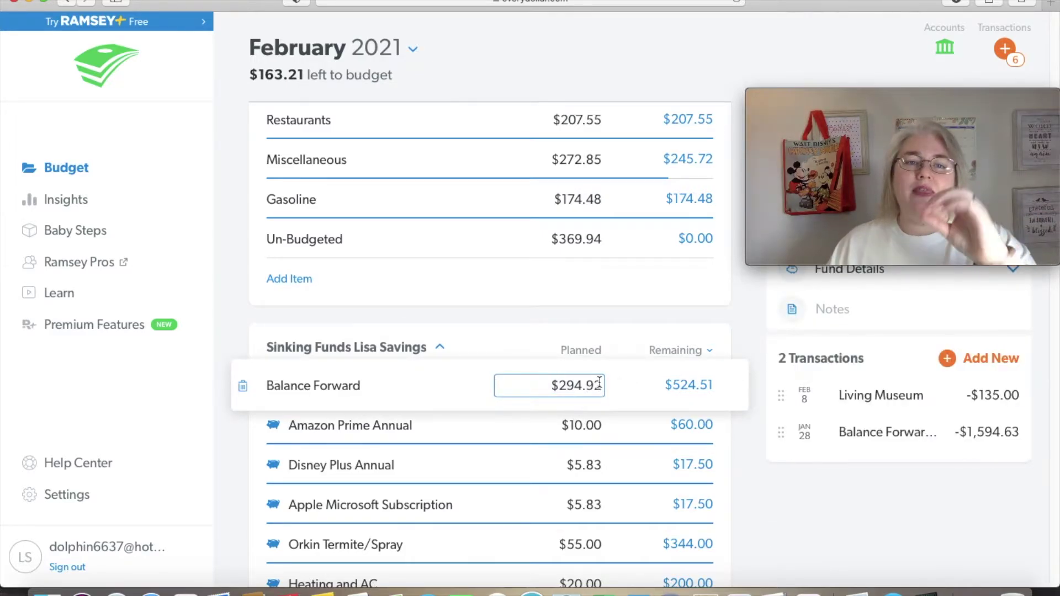
double_click(599, 382)
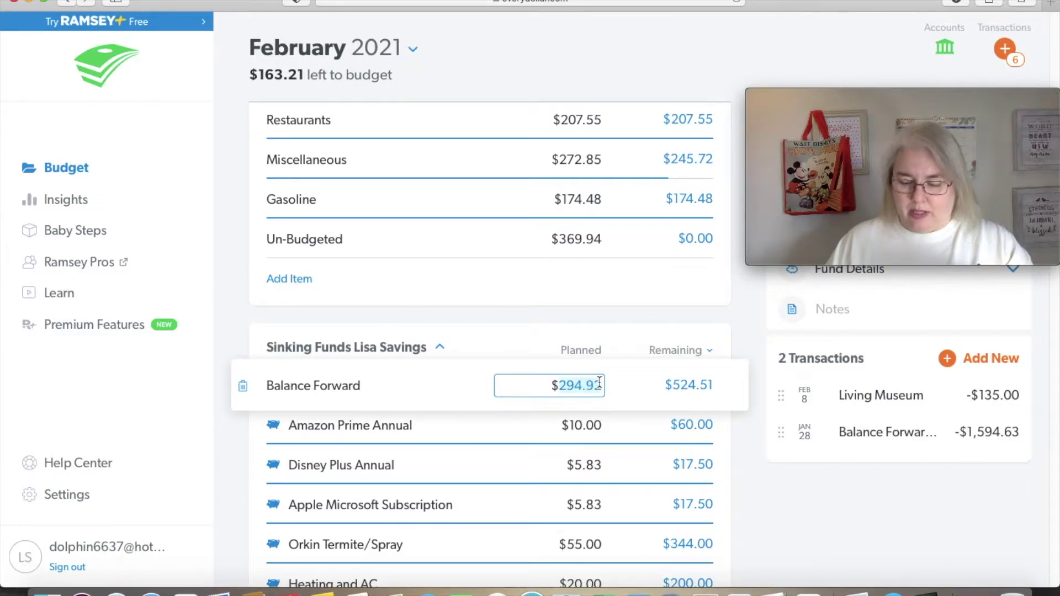
key("BackSpace")
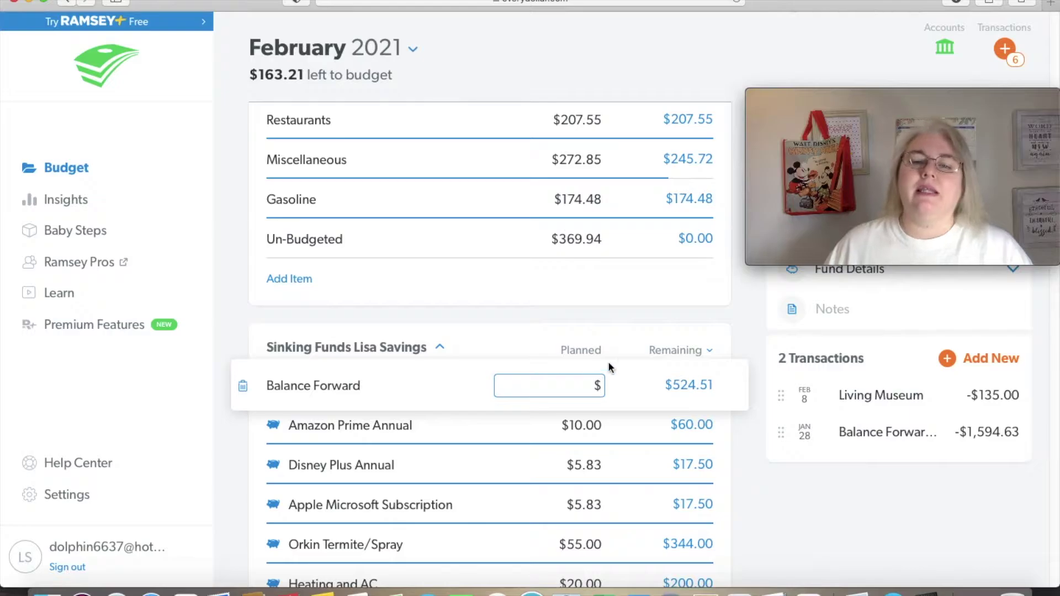
left_click(628, 334)
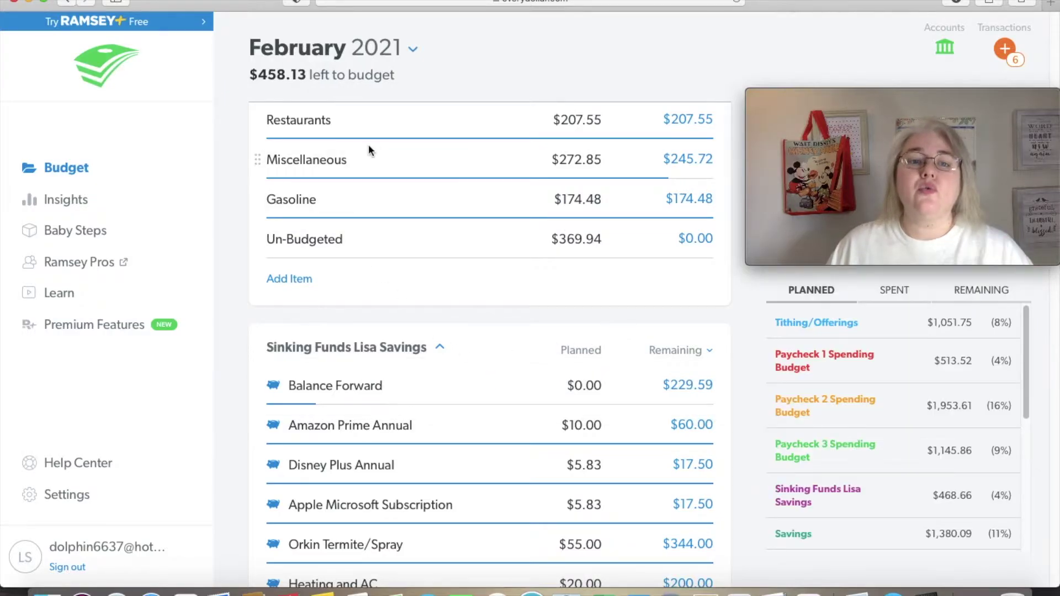
left_click(599, 385)
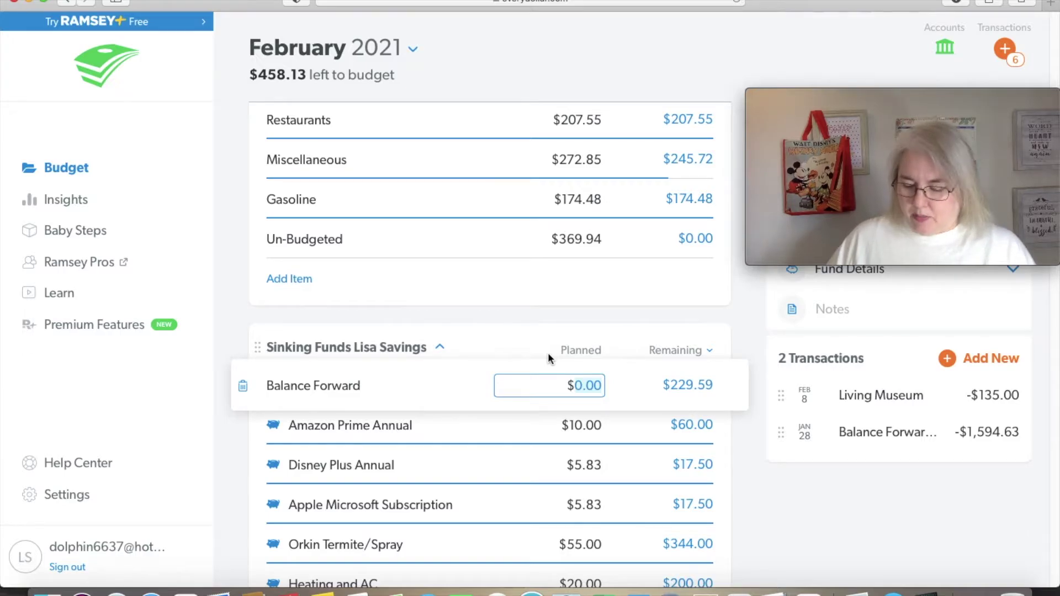
type("458.13")
key("Tab")
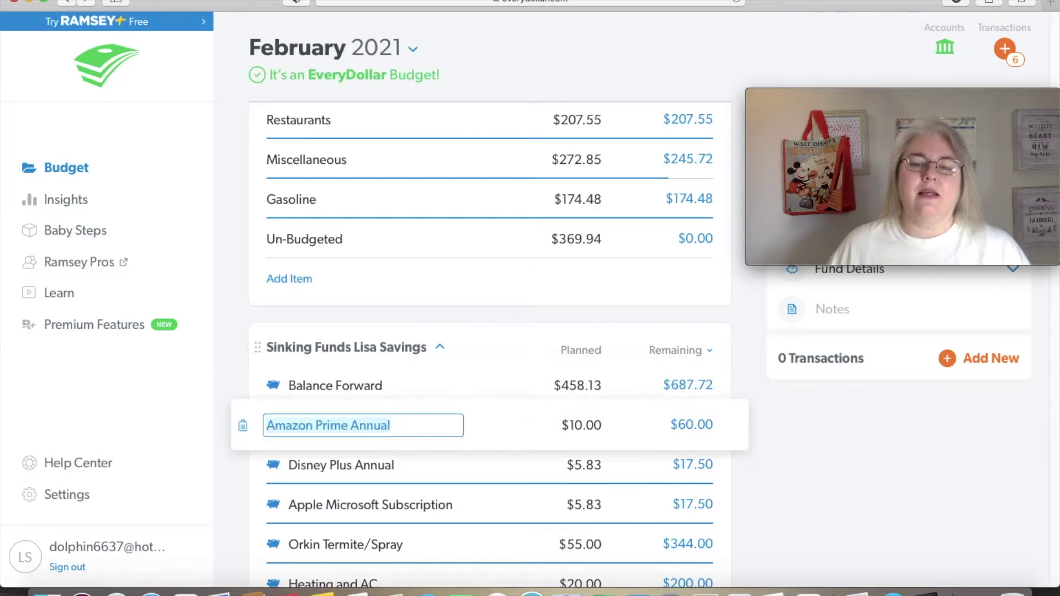
left_click(488, 347)
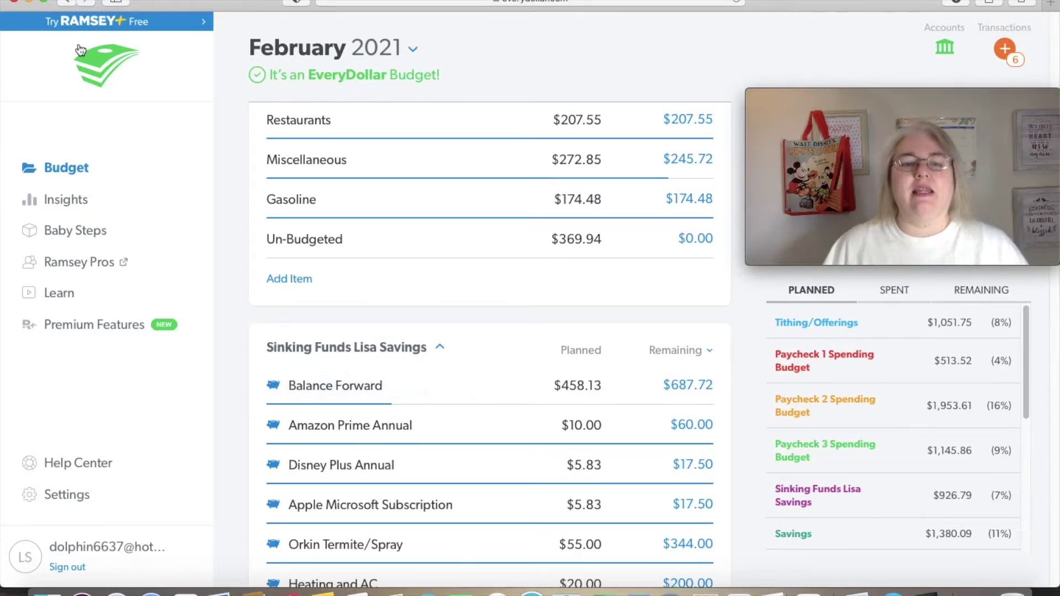
Review the first Salary/OT/Reimbursements income line, the Paycheck 3 Spending Budget and the Balance Forward fund
scroll(432, 203, "up", 15)
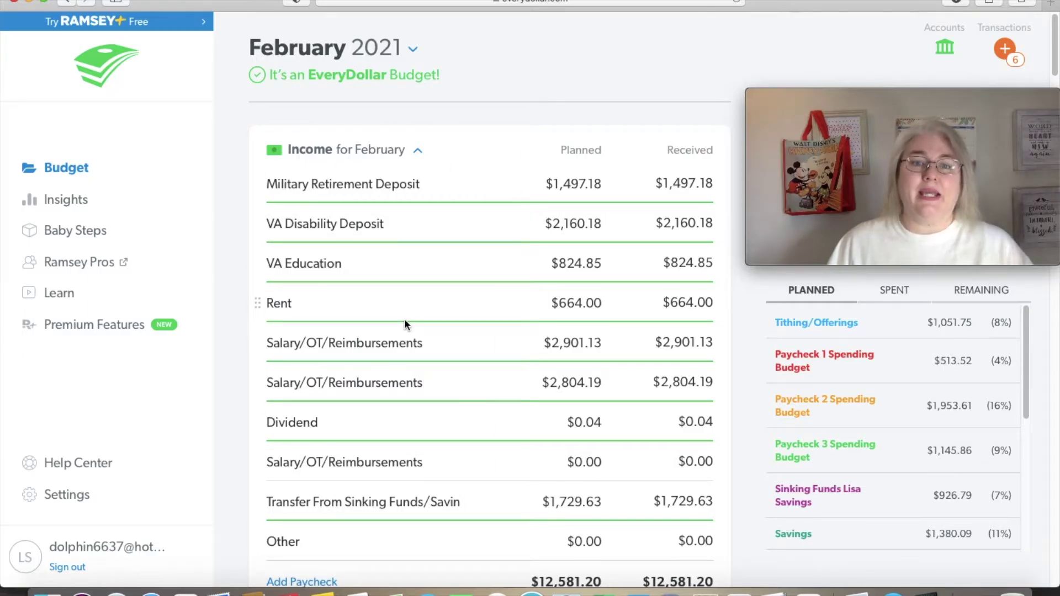
left_click(503, 351)
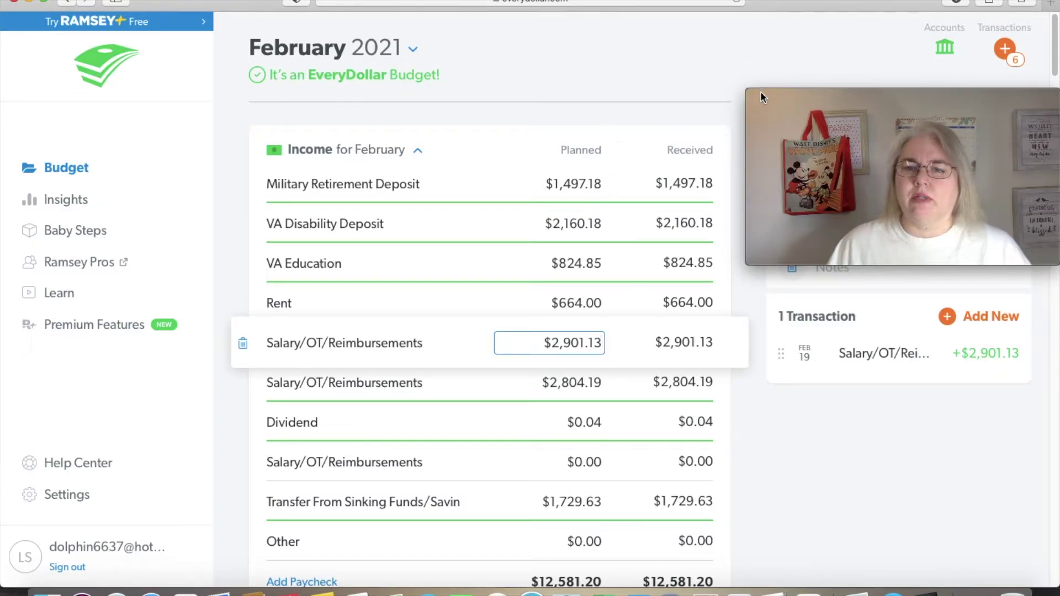
left_click(843, 494)
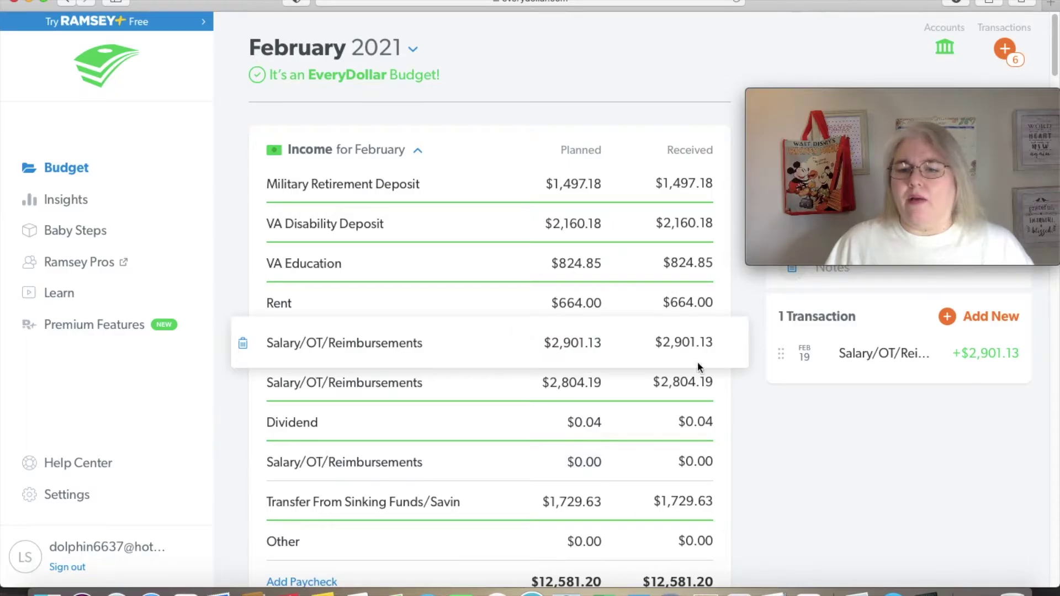
left_click(734, 498)
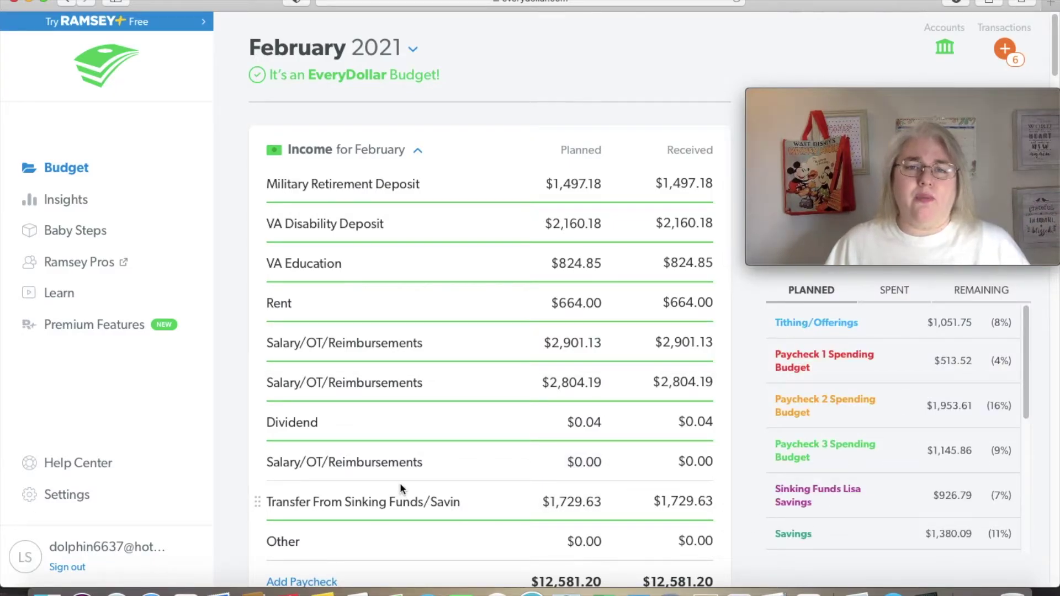
scroll(399, 483, "down", 10)
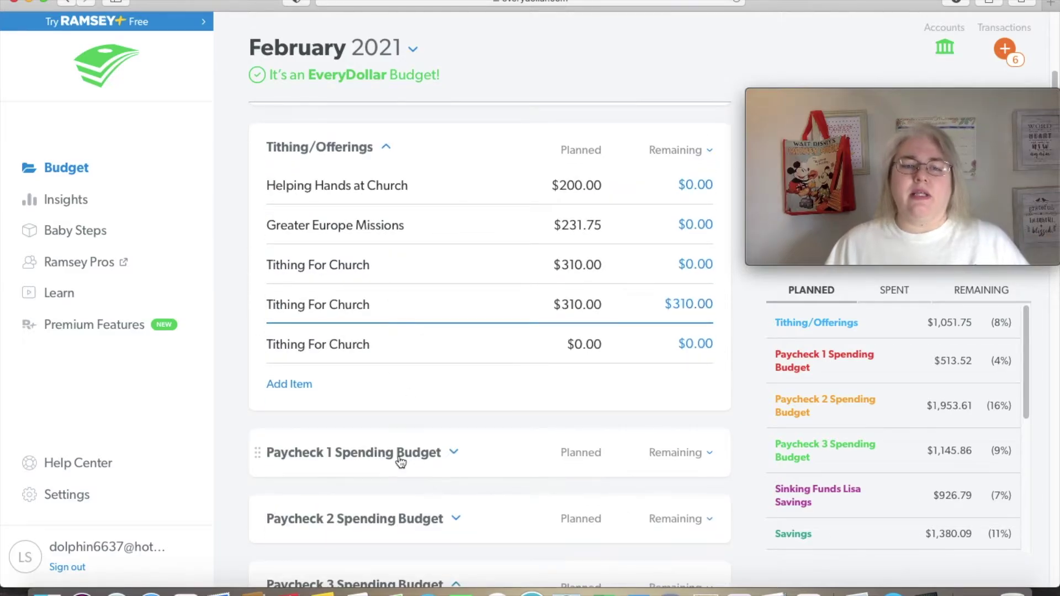
scroll(401, 461, "down", 5)
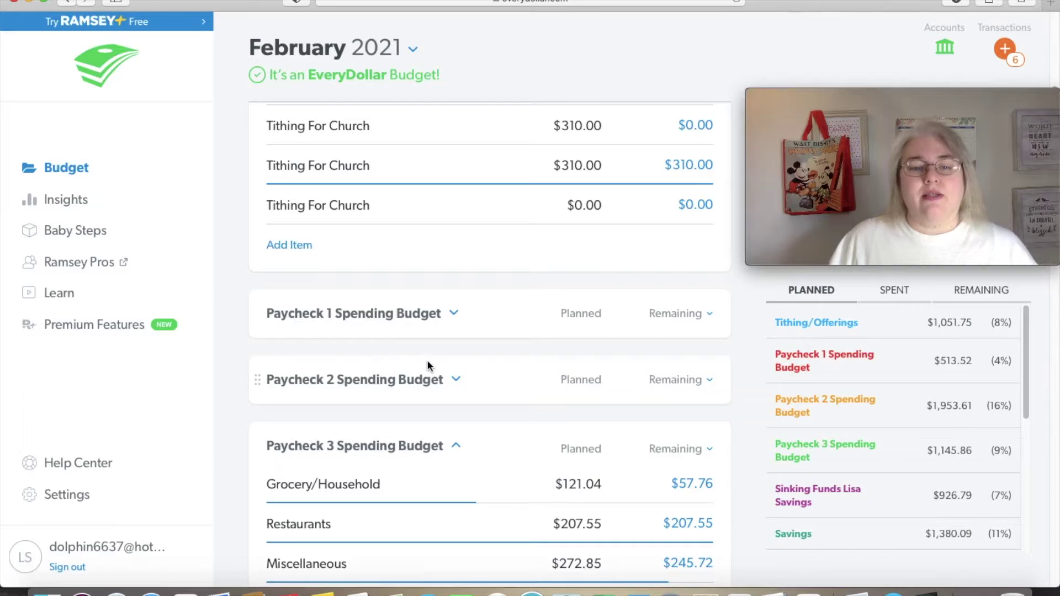
scroll(428, 365, "down", 6)
scroll(430, 371, "down", 7)
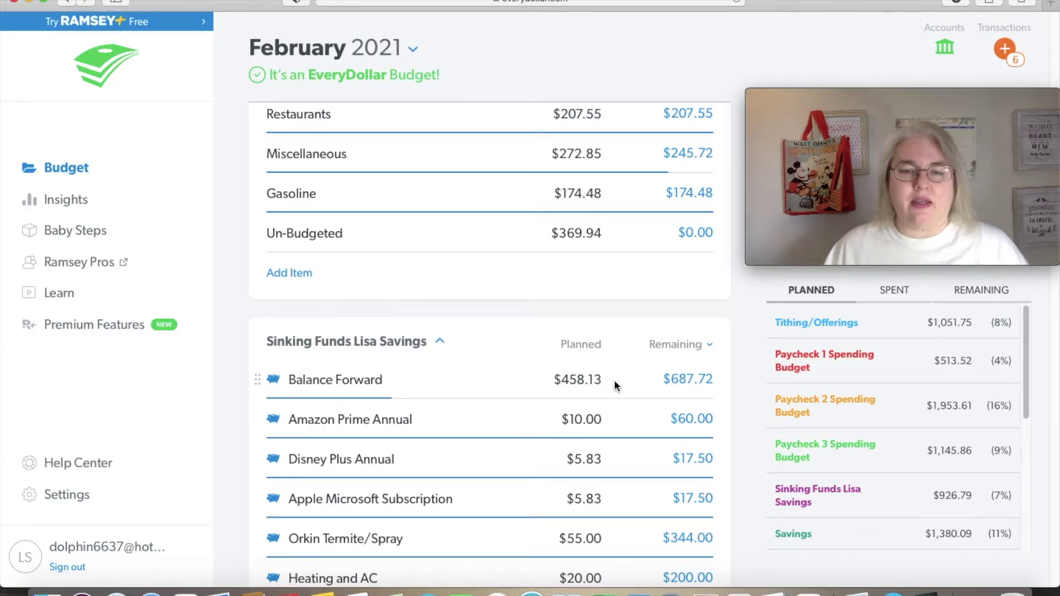
Review the fund items in Sinking Funds Lisa Savings alongside the Paycheck 3 Spending Budget
scroll(467, 428, "down", 6)
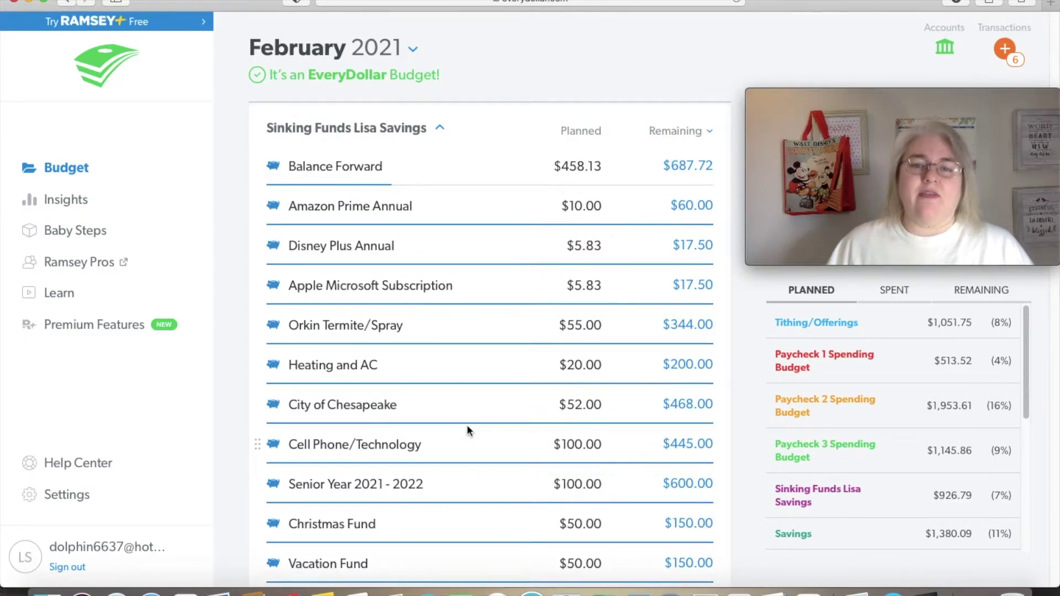
scroll(467, 428, "down", 2)
scroll(467, 428, "up", 10)
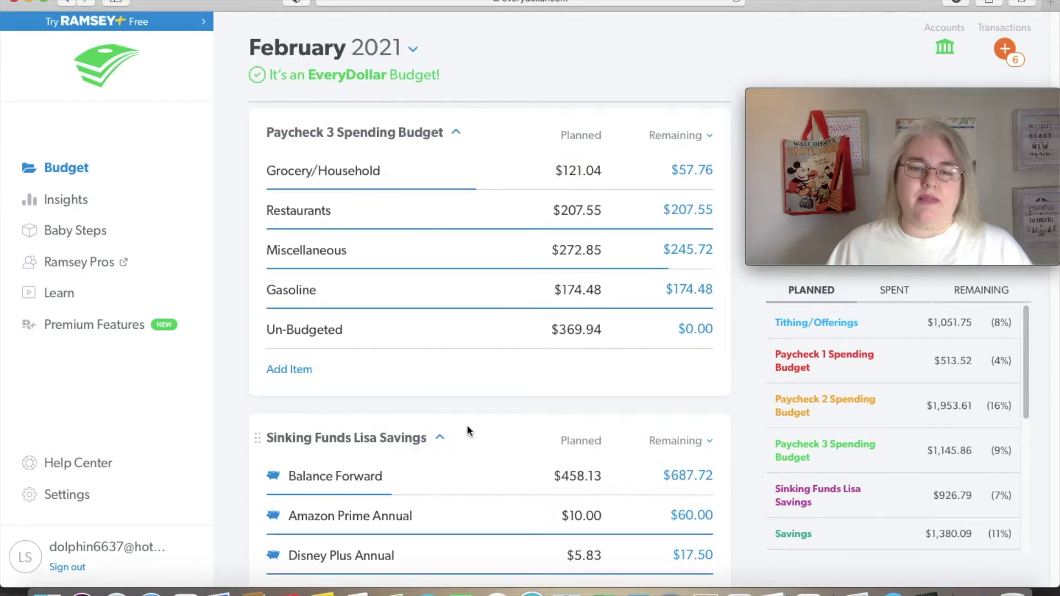
scroll(467, 428, "down", 4)
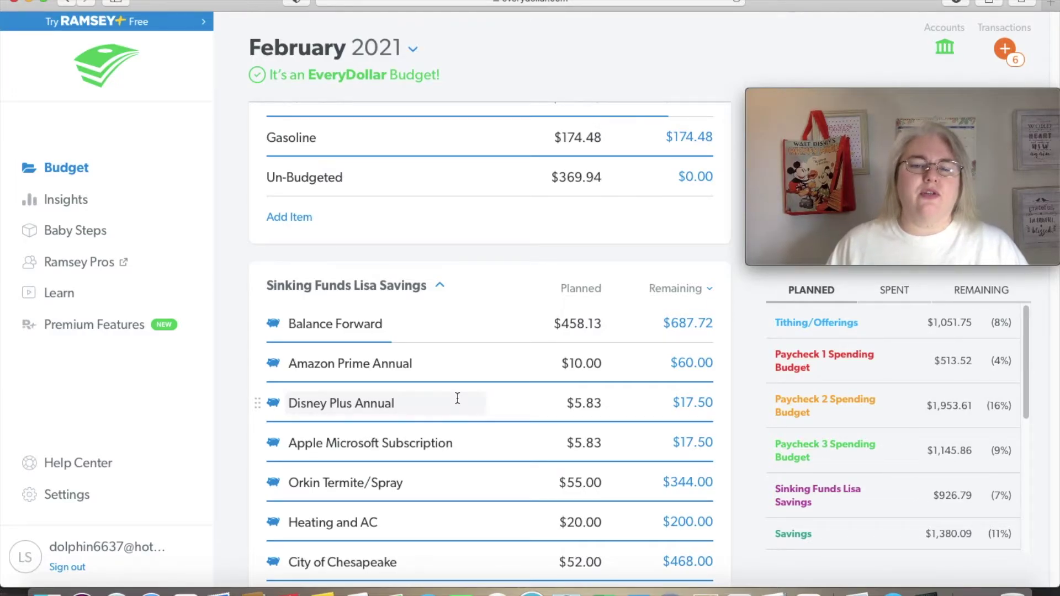
scroll(458, 397, "down", 9)
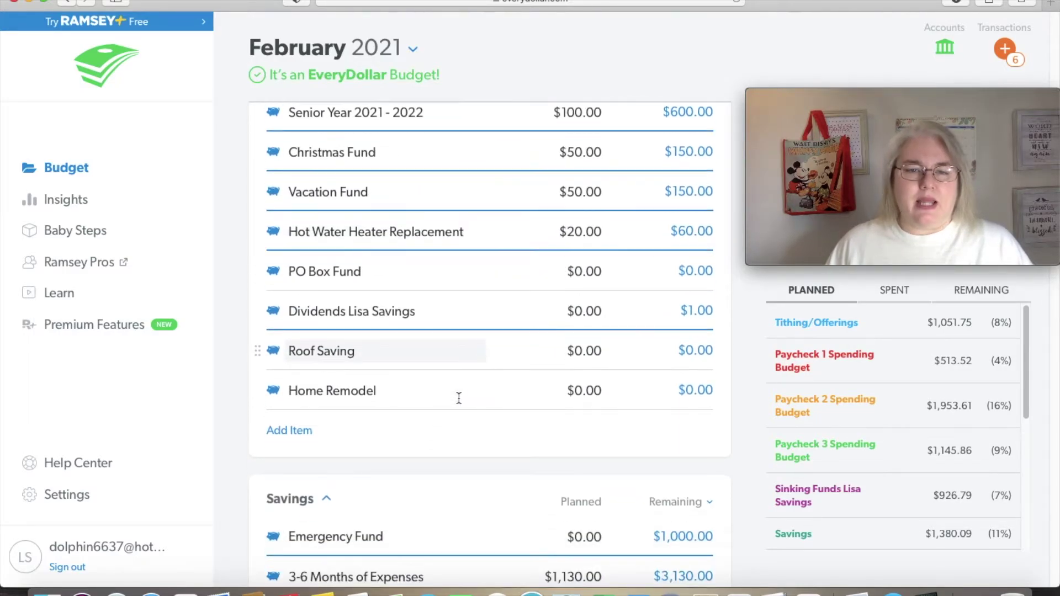
scroll(458, 397, "up", 5)
scroll(458, 398, "up", 3)
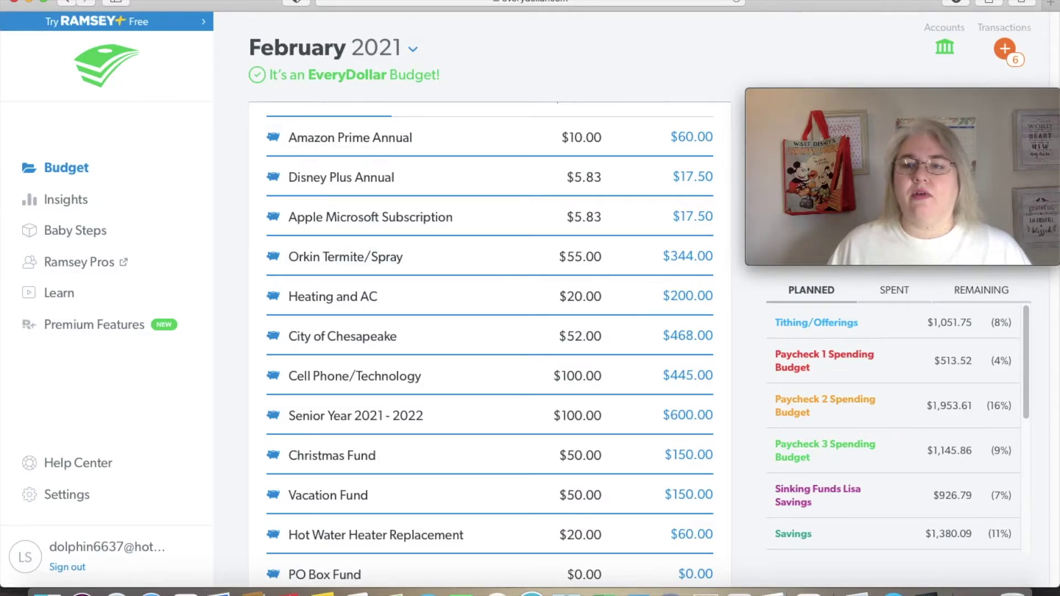
Assign the Orkin Spray transaction of $88.00 to Orkin Termite/Spray in Sinking Funds Lisa Savings
left_click(1004, 47)
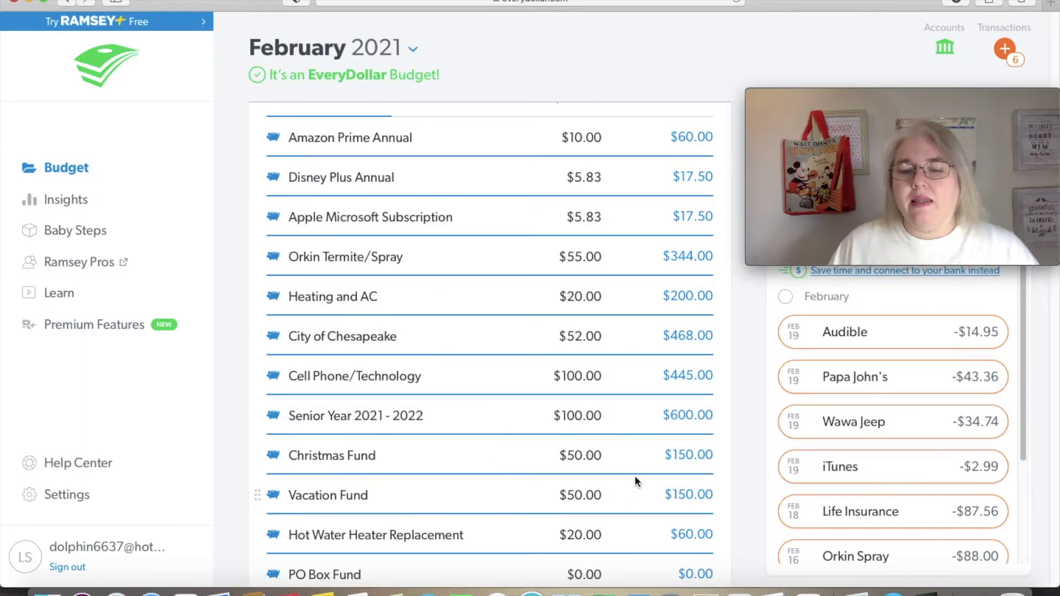
scroll(833, 455, "down", 2)
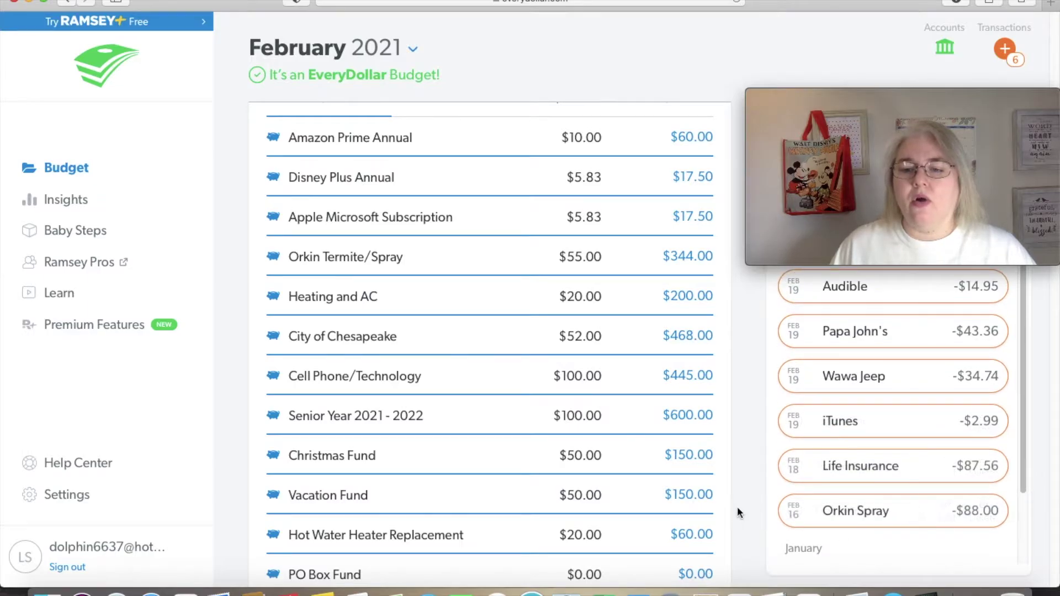
mouse_move(837, 514)
mouse_move(837, 515)
left_mouse_down()
mouse_move(796, 491)
mouse_move(665, 355)
mouse_move(525, 251)
mouse_move(489, 255)
left_mouse_up()
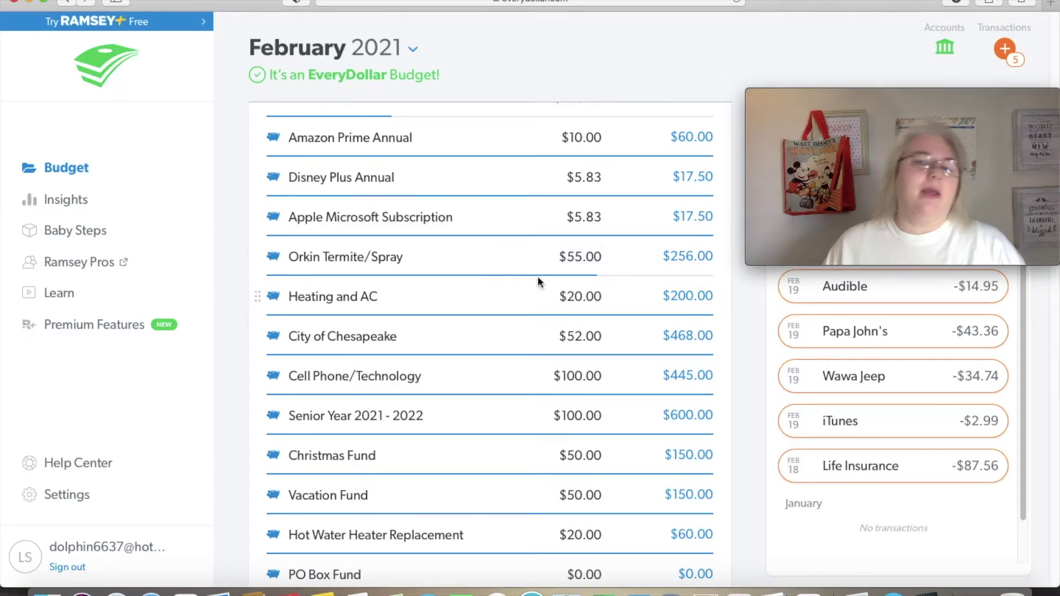
Examine the balances of the Savings funds, including Travel Expense Savings and Over Payment of Paycheck
scroll(516, 308, "down", 3)
scroll(515, 310, "down", 4)
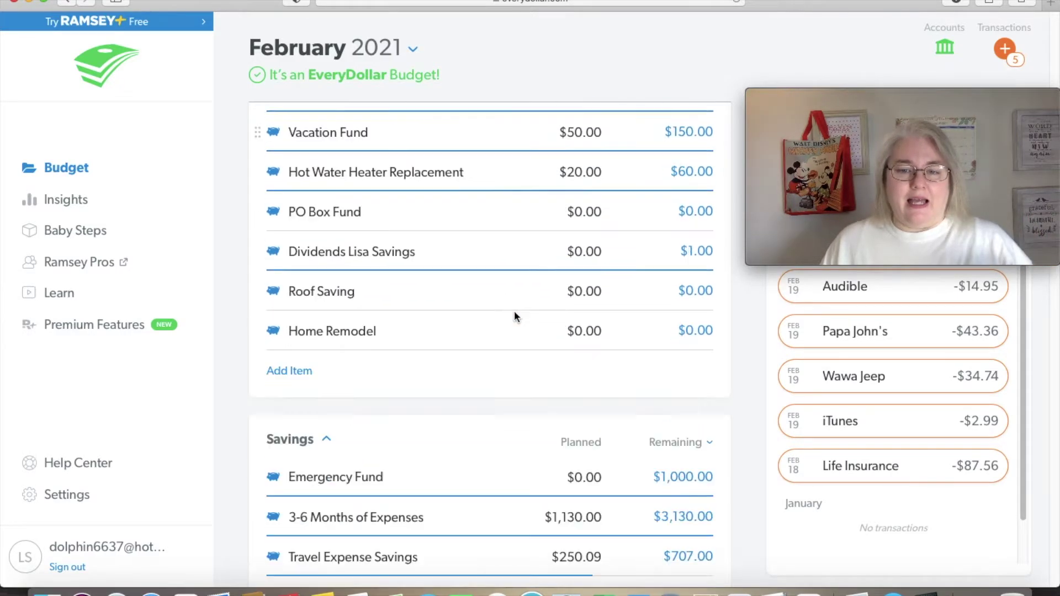
scroll(515, 311, "down", 1)
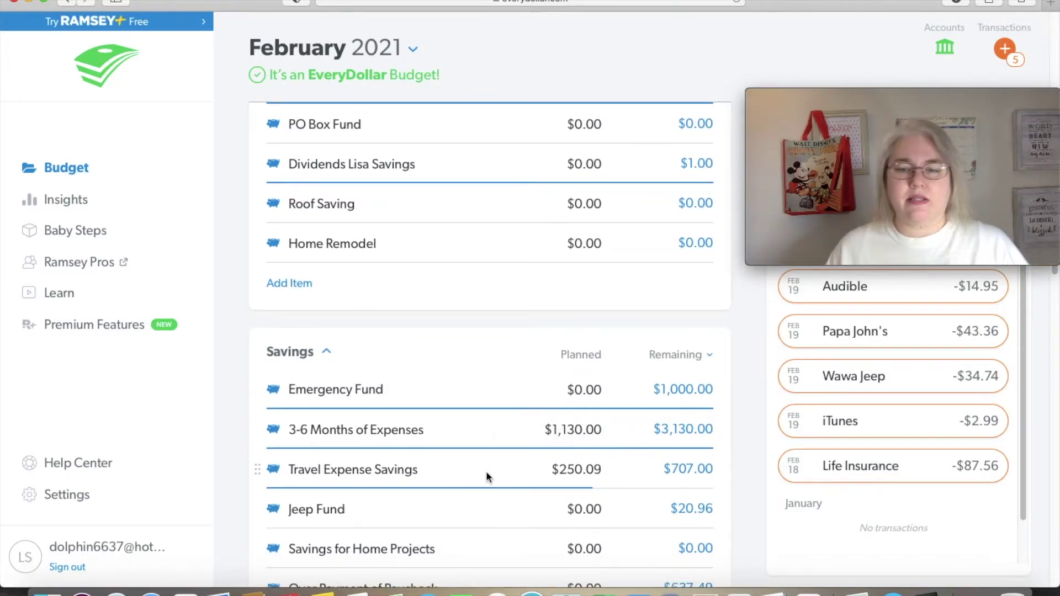
scroll(525, 486, "down", 1)
scroll(533, 493, "down", 3)
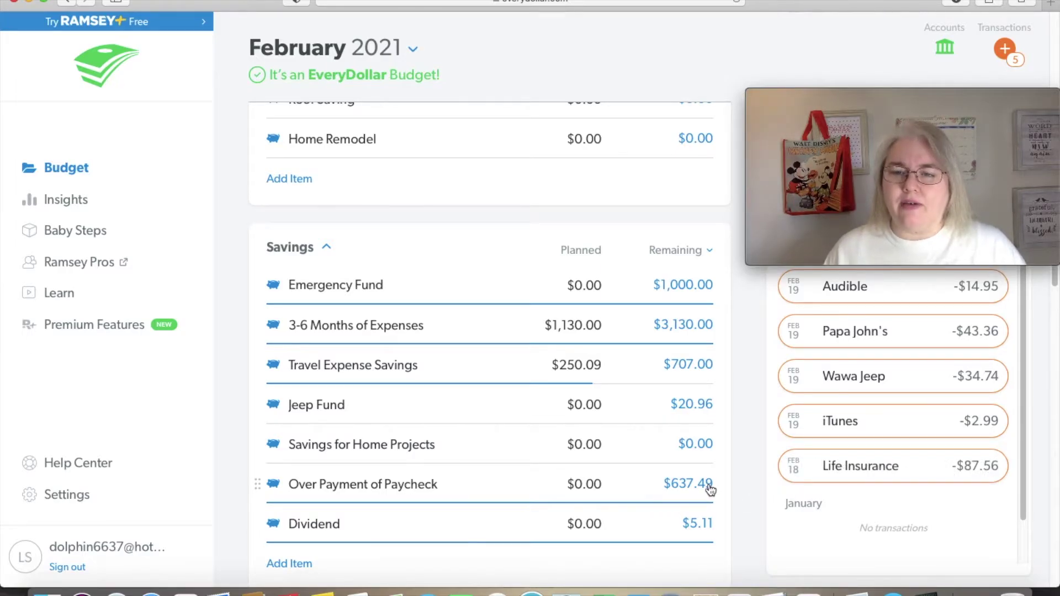
scroll(663, 386, "up", 4)
scroll(661, 394, "up", 5)
scroll(656, 391, "up", 1)
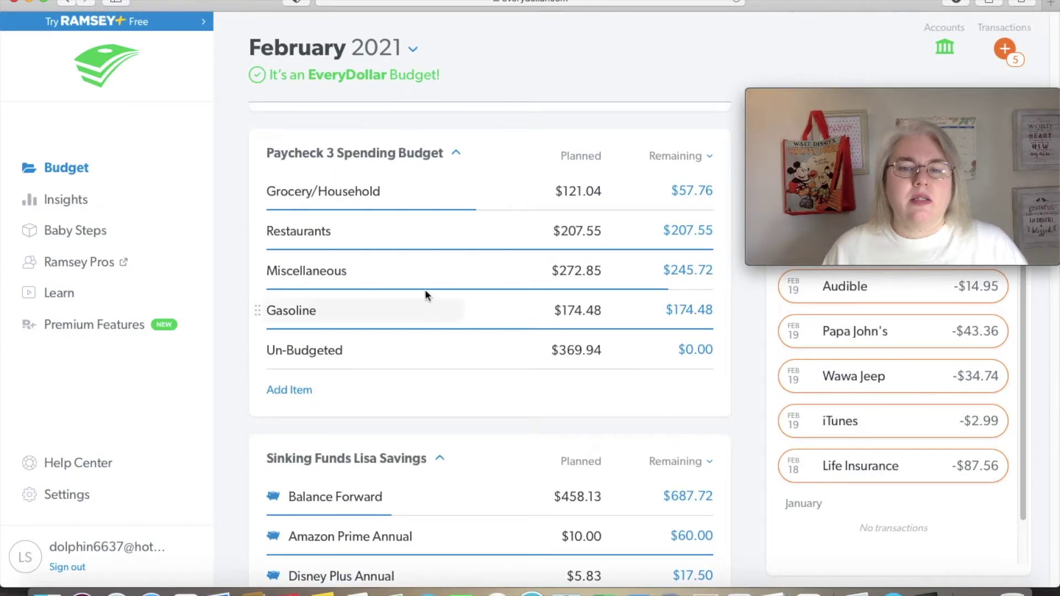
Assign the Papa John's transaction to Restaurants and the Wawa Jeep transaction to Gasoline in the Paycheck 3 Spending Budget
mouse_move(862, 339)
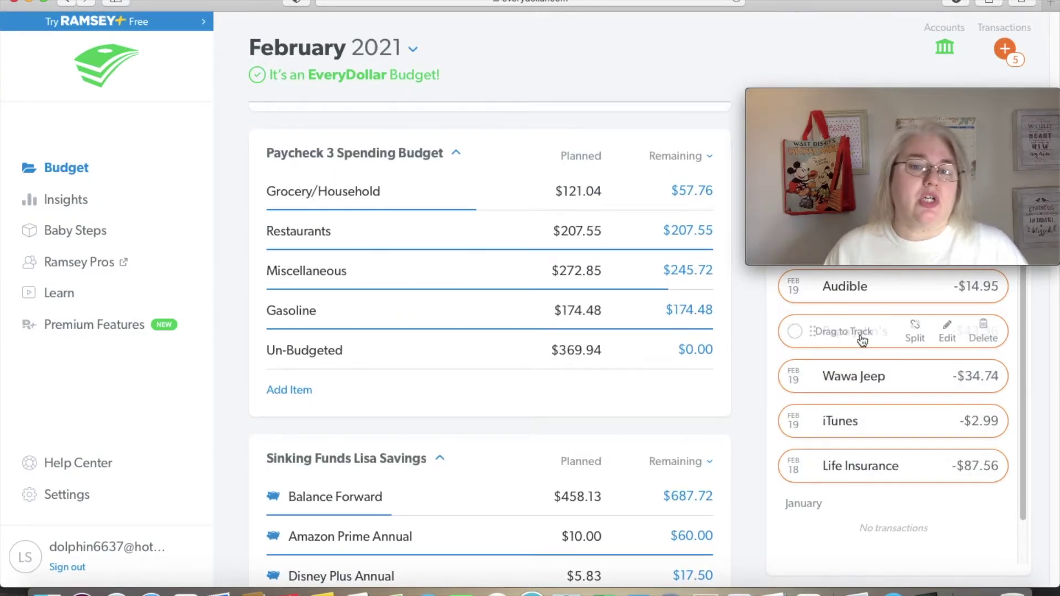
left_click_drag(859, 334, 601, 229)
mouse_move(862, 300)
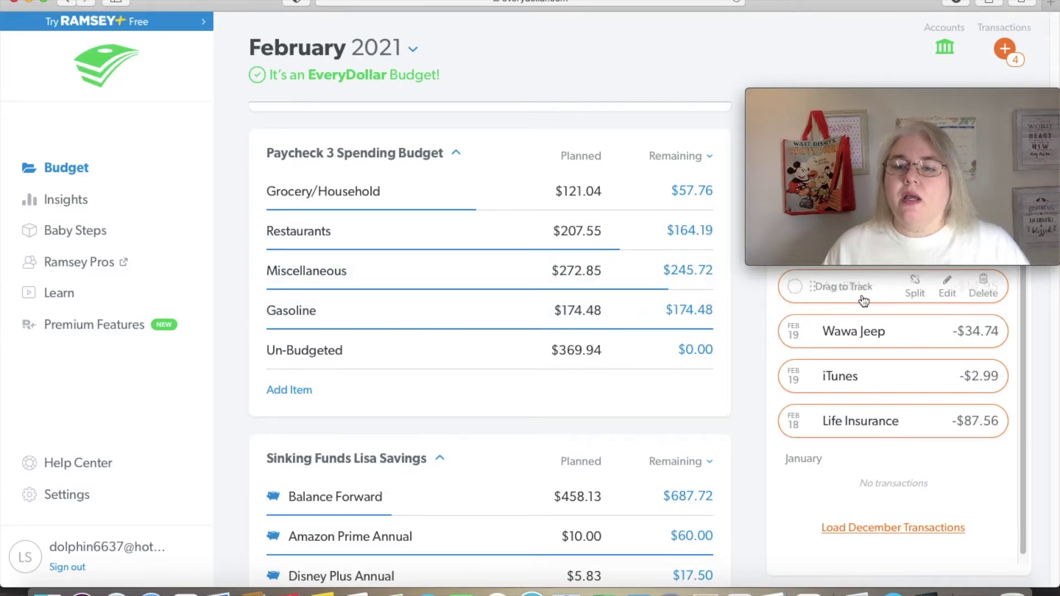
mouse_move(880, 349)
left_click_drag(880, 349, 548, 319)
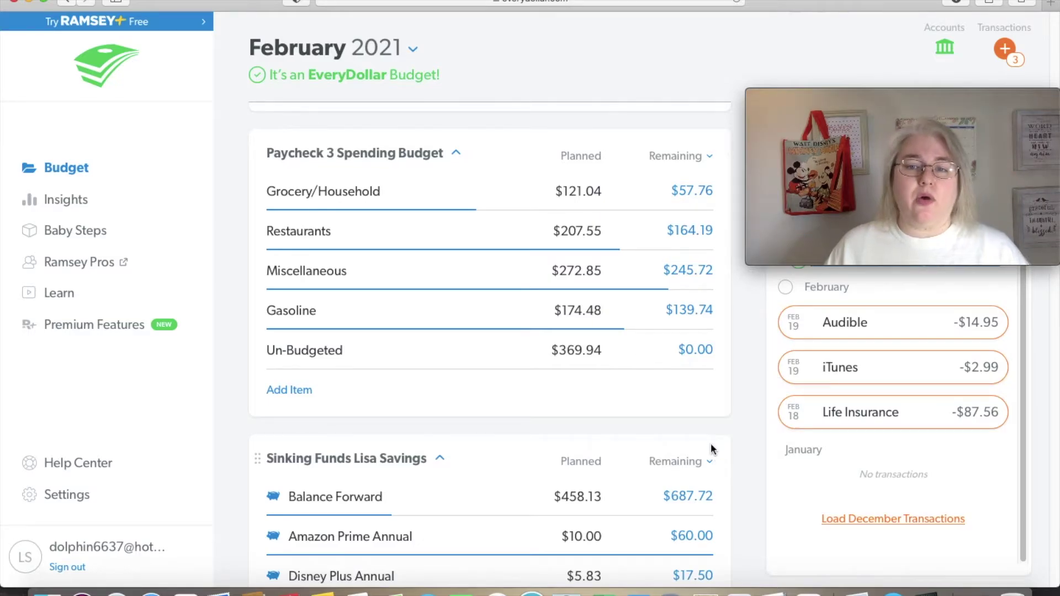
Set the planned amount for Audible in Internet/Subscriptions to $14.95
scroll(711, 448, "down", 8)
scroll(710, 443, "down", 7)
scroll(713, 442, "down", 8)
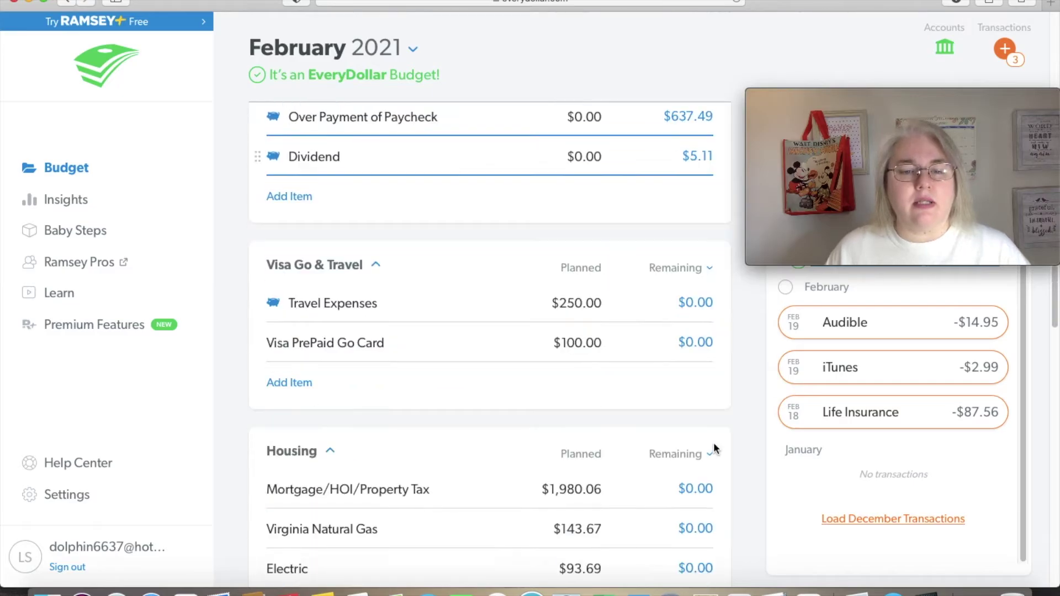
scroll(713, 443, "down", 4)
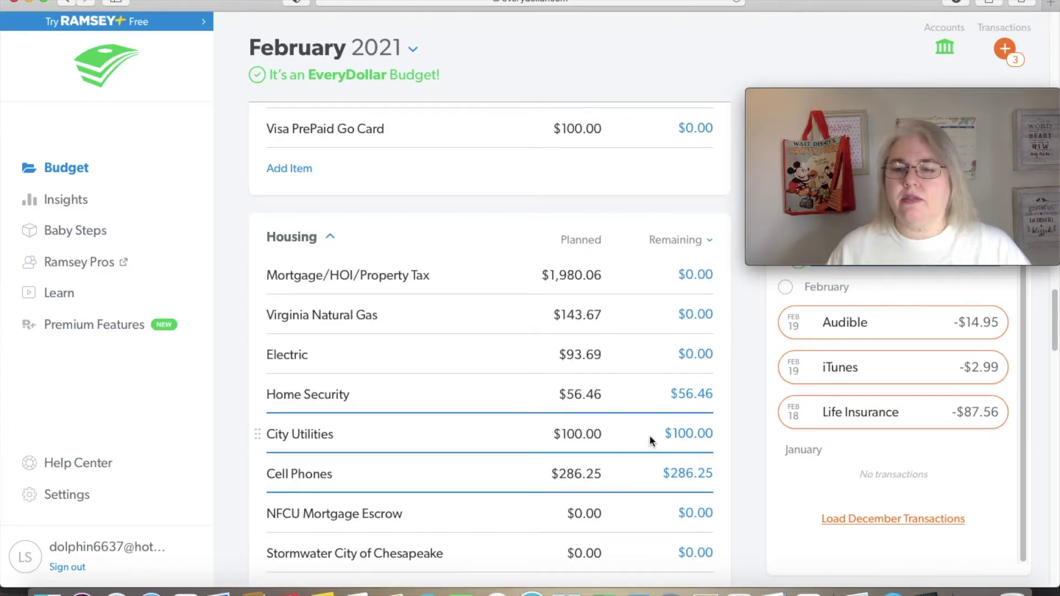
scroll(650, 440, "down", 1)
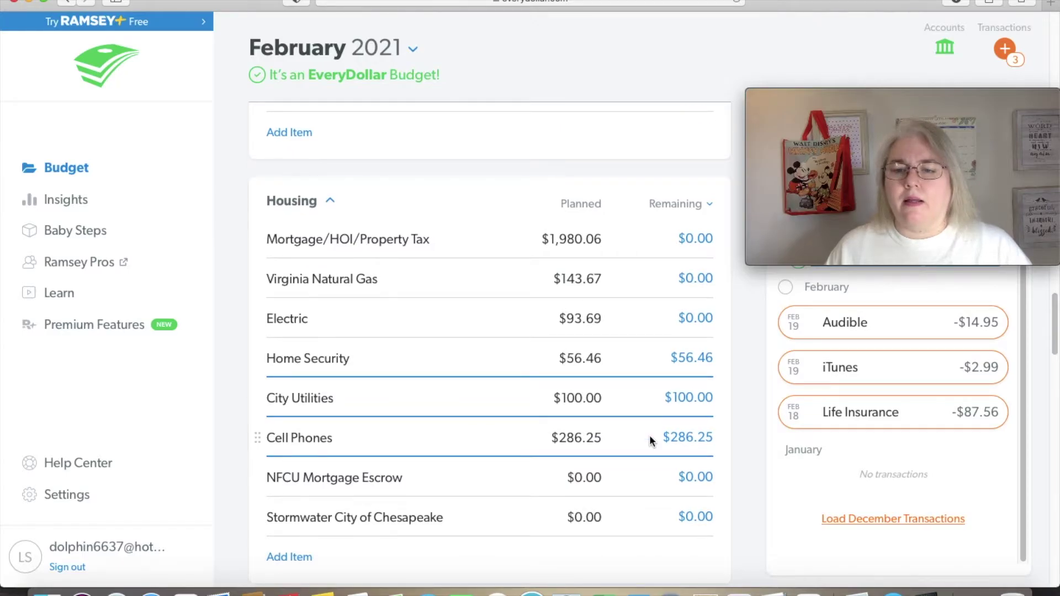
scroll(650, 439, "down", 7)
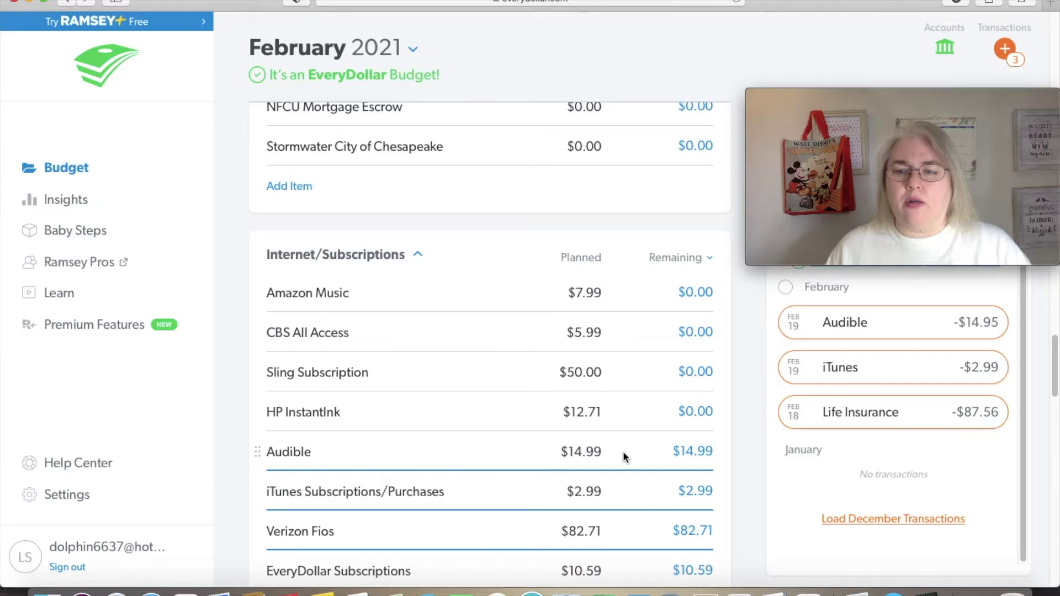
scroll(623, 452, "down", 1)
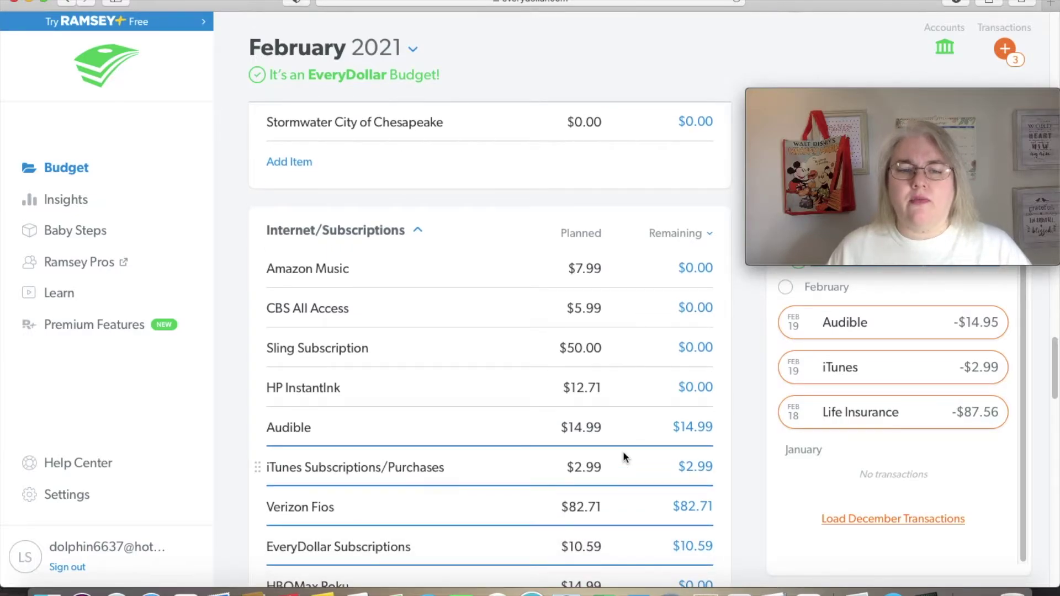
scroll(622, 457, "down", 1)
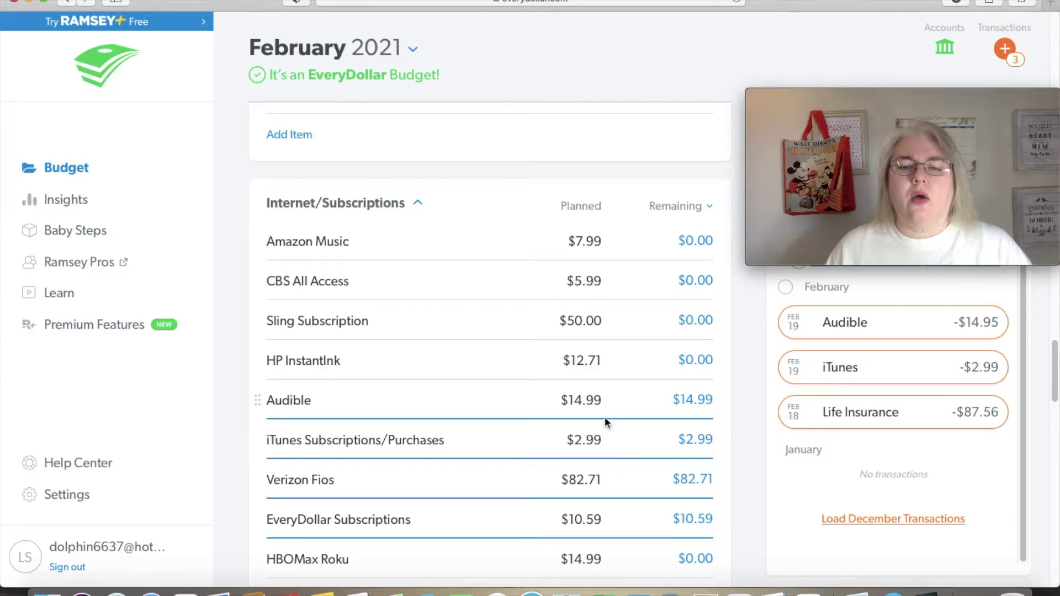
left_click(602, 402)
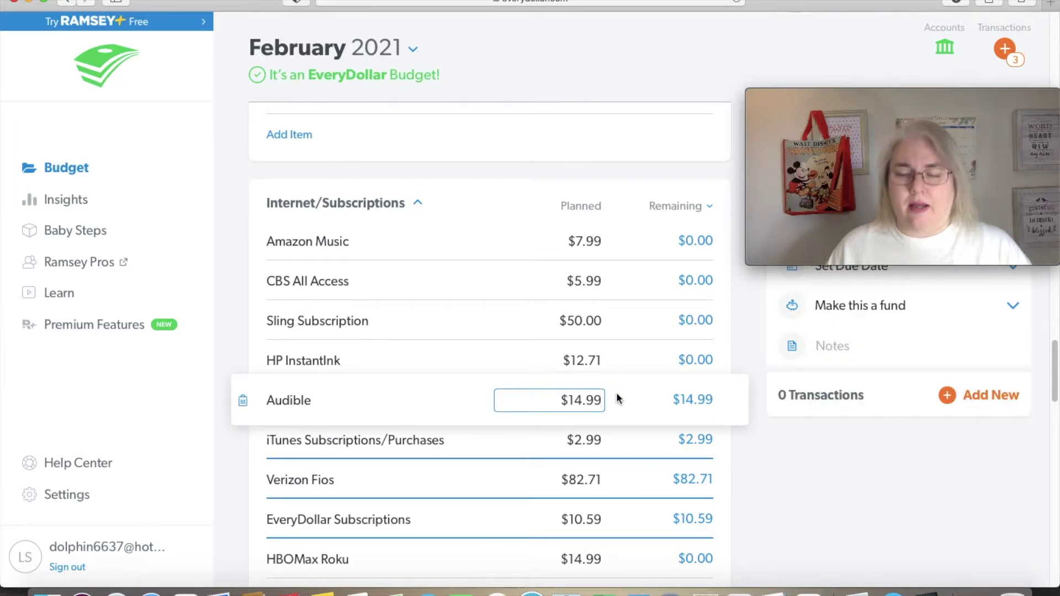
key("BackSpace")
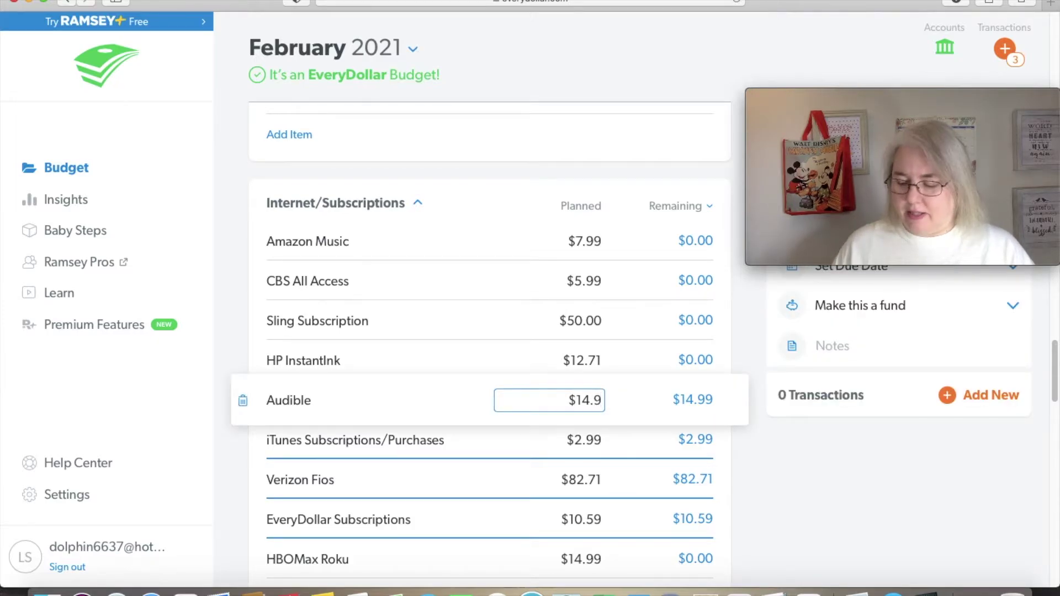
type("5")
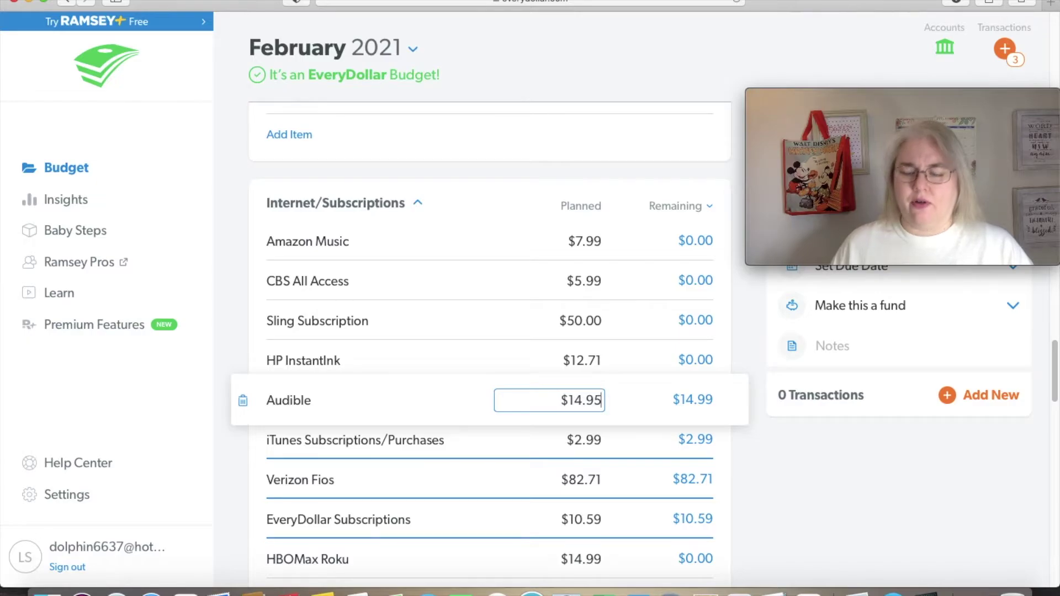
key("BackSpace")
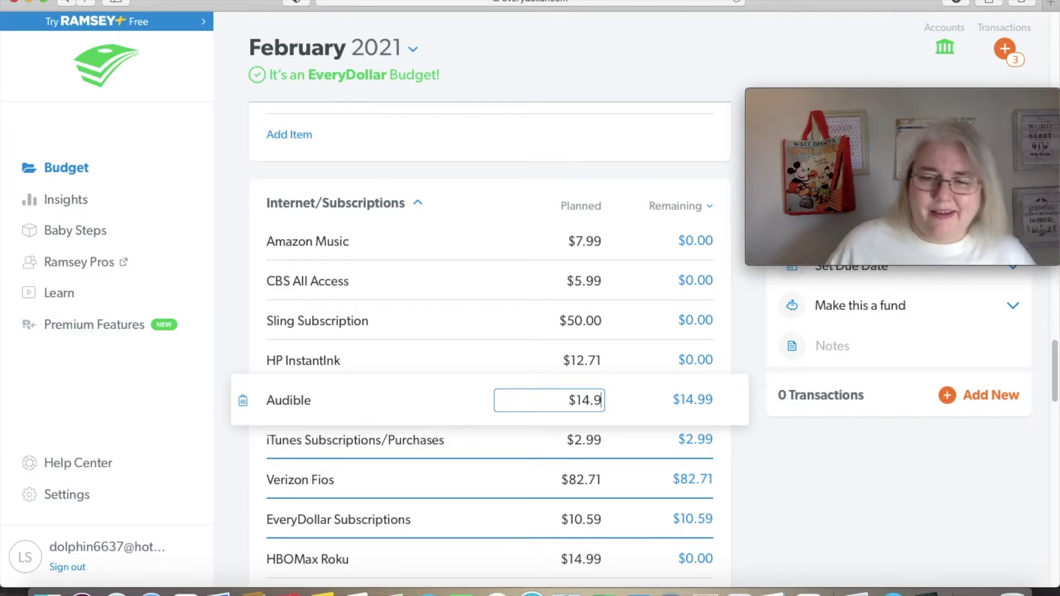
type("5")
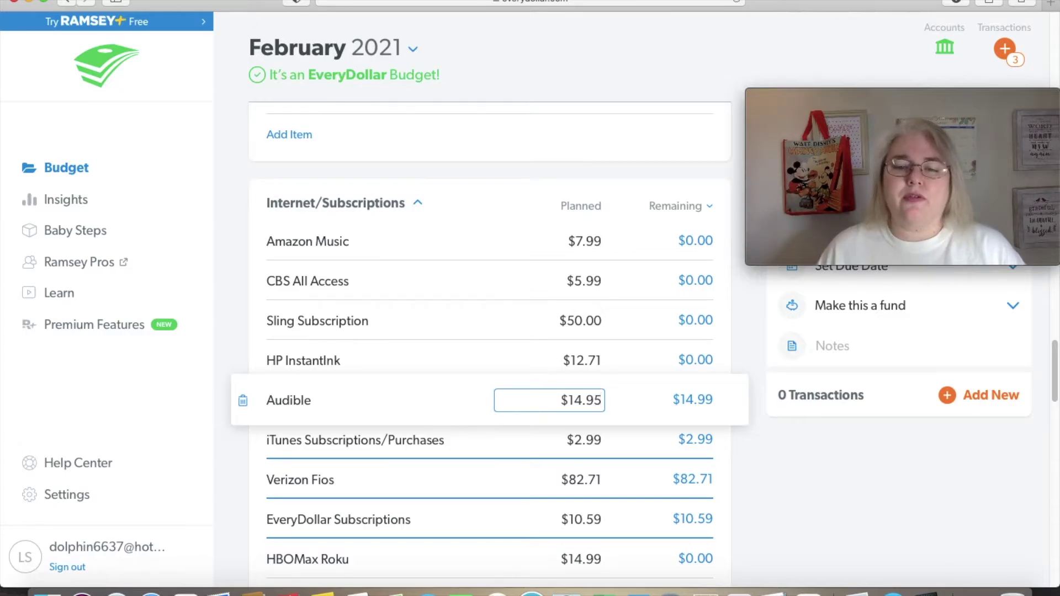
left_click(786, 463)
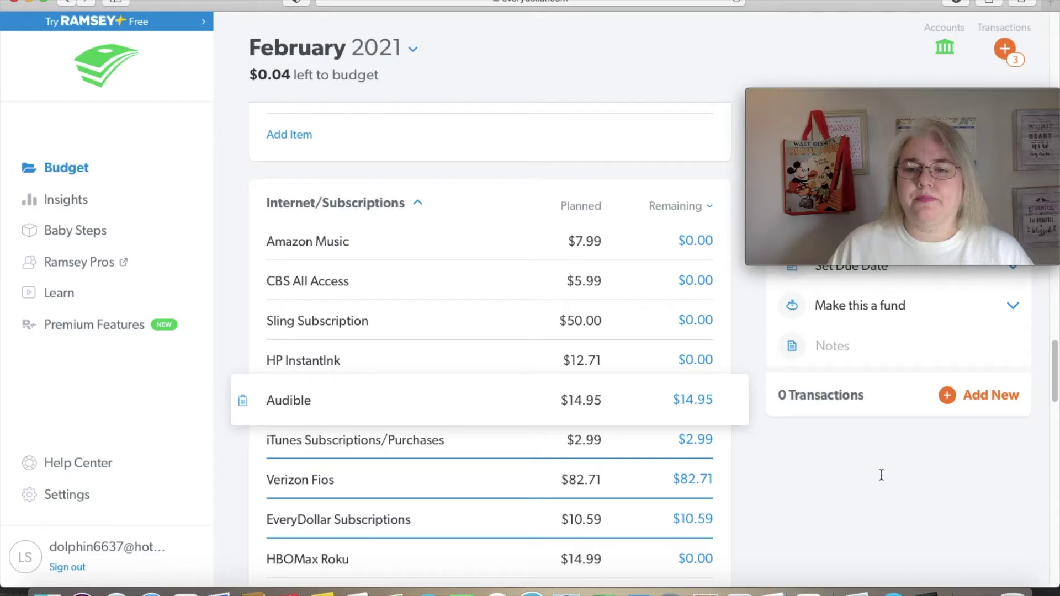
left_click(598, 189)
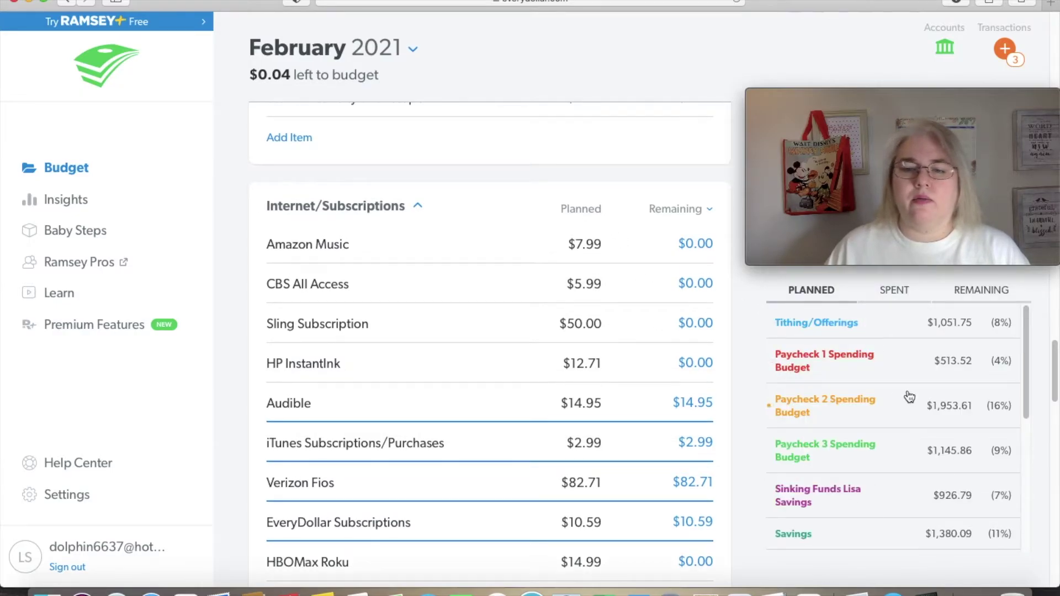
Assign the Audible and iTunes transactions to their Internet/Subscriptions items and move HBOMax Roku directly above Audible
left_click(1005, 48)
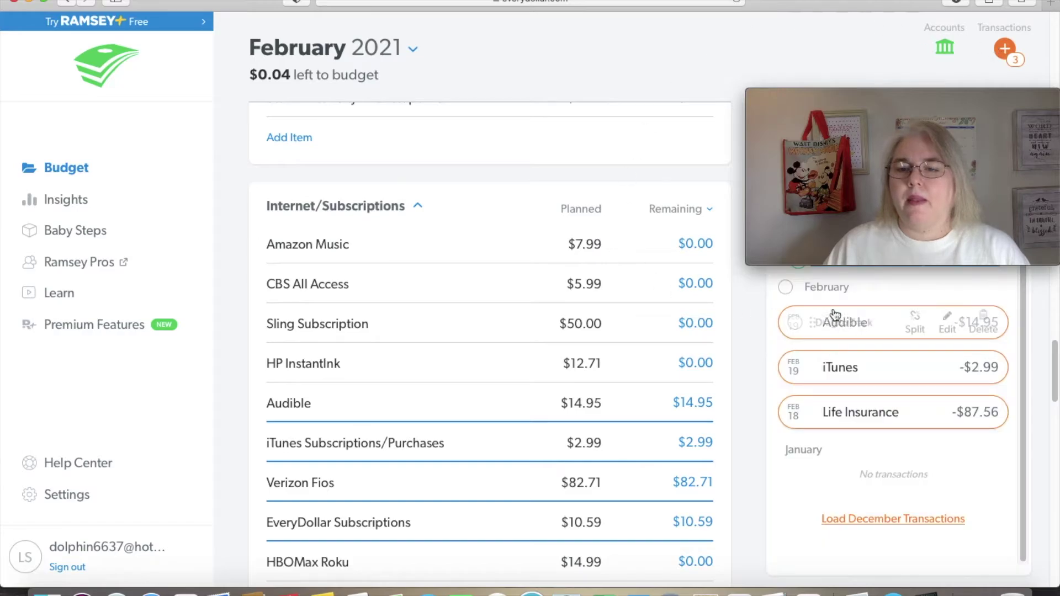
left_click_drag(857, 327, 508, 398)
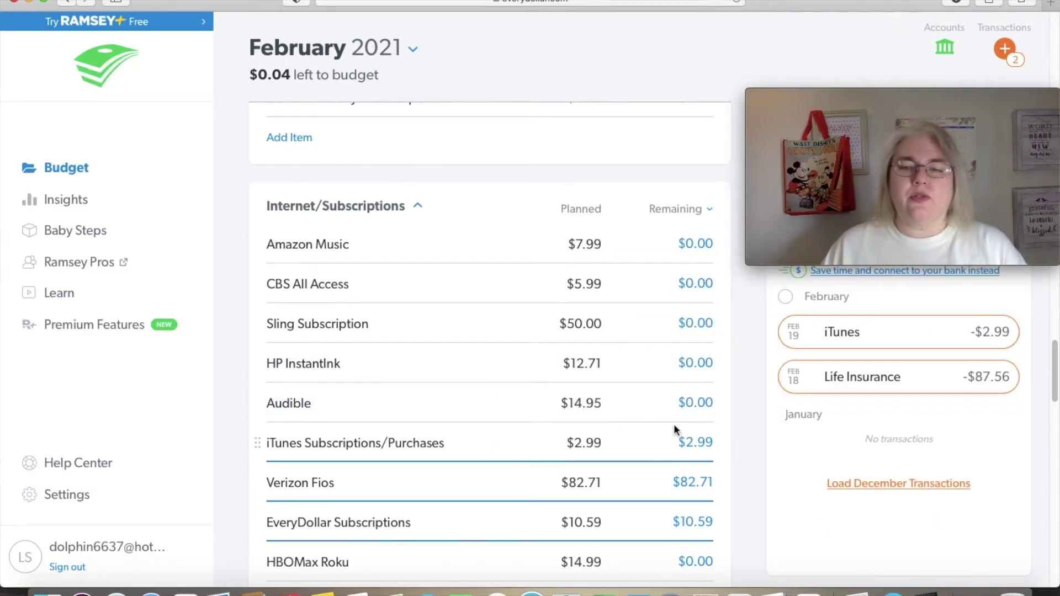
left_click_drag(853, 347, 524, 444)
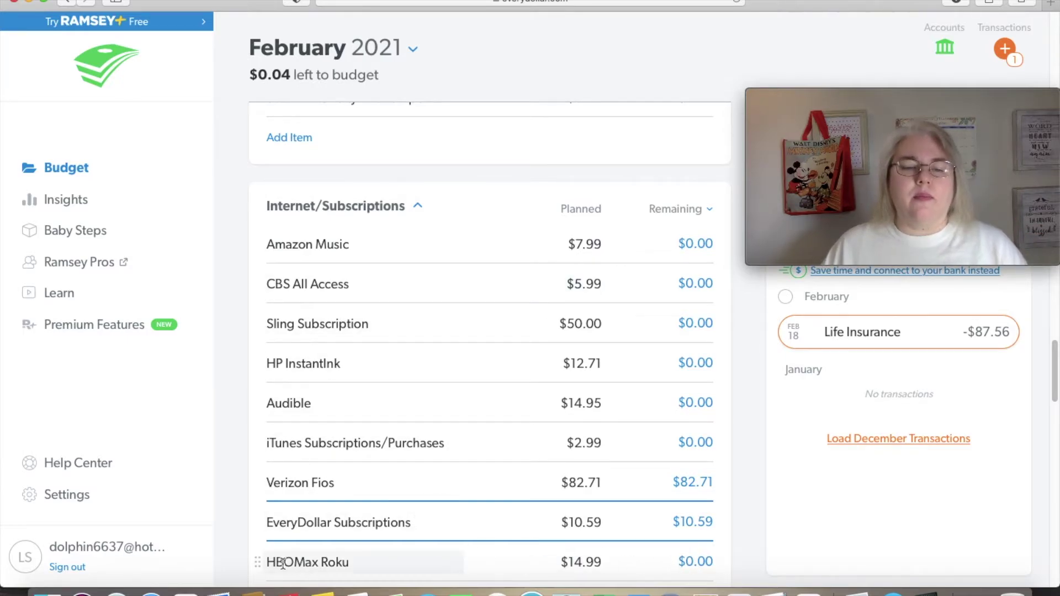
left_click_drag(255, 562, 256, 407)
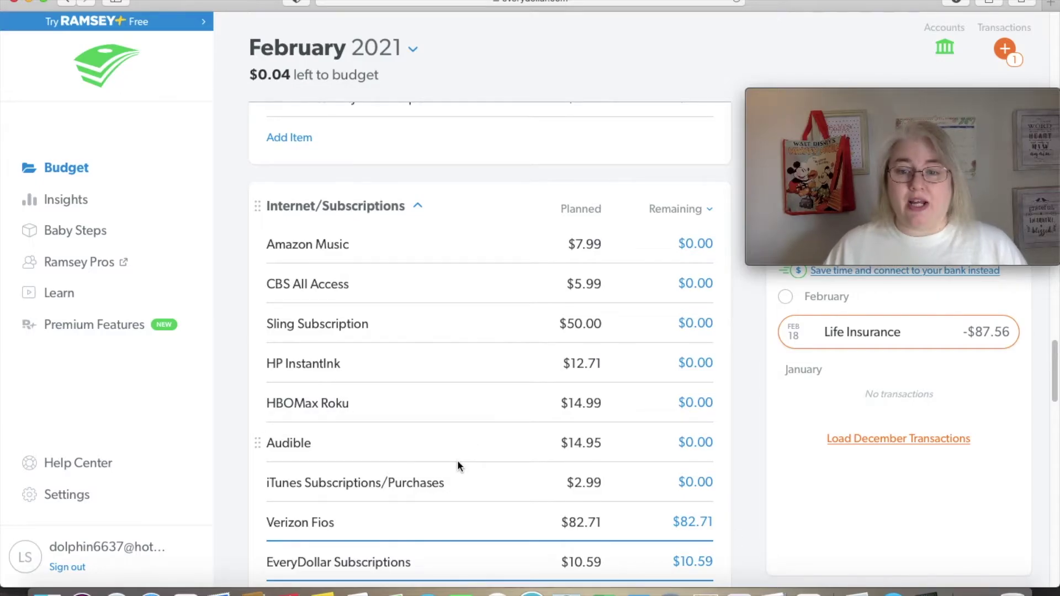
Assign the remaining Life Insurance transaction to the Life Insurance item in the Health/Insurance group
scroll(457, 460, "down", 1)
scroll(458, 461, "down", 6)
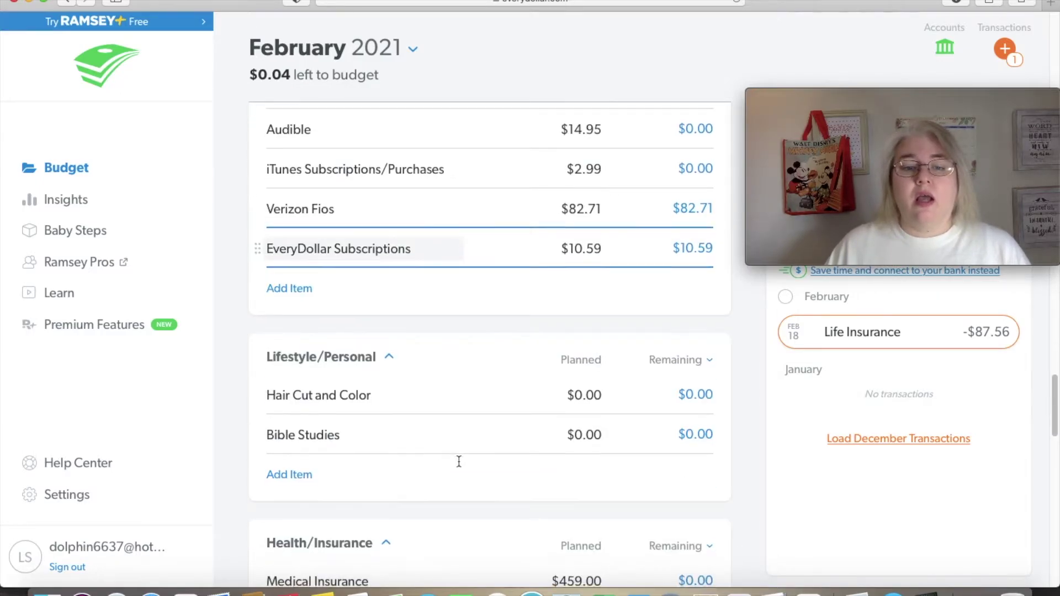
scroll(458, 464, "up", 2)
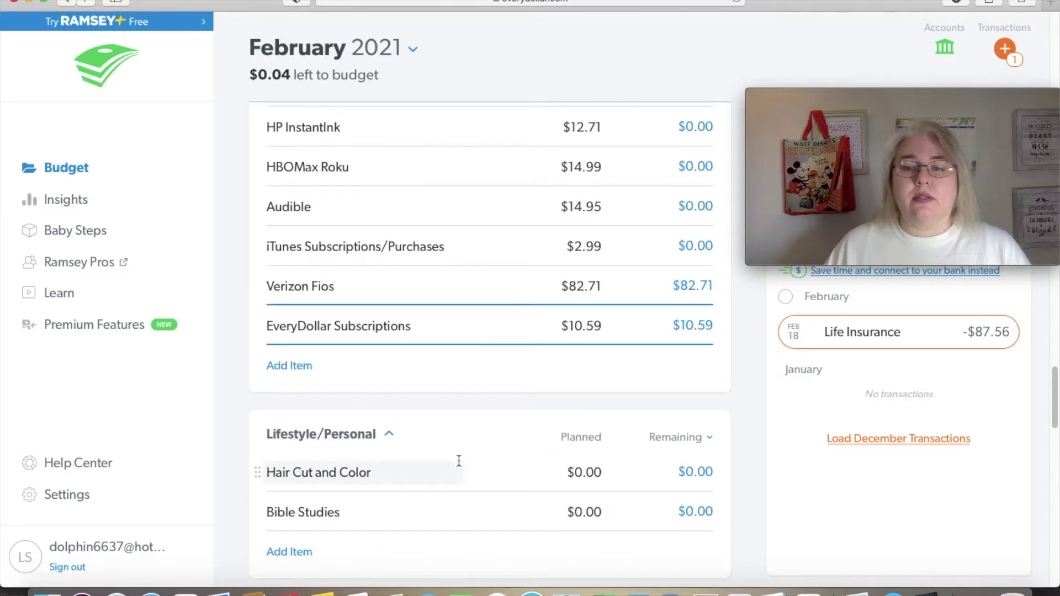
scroll(458, 460, "down", 5)
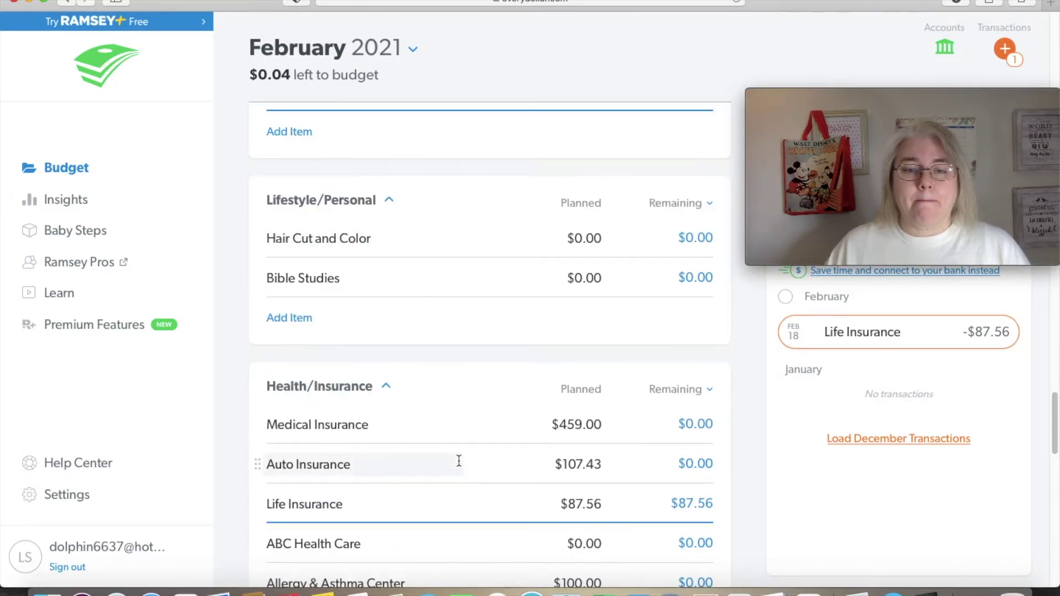
scroll(454, 492, "down", 1)
mouse_move(863, 331)
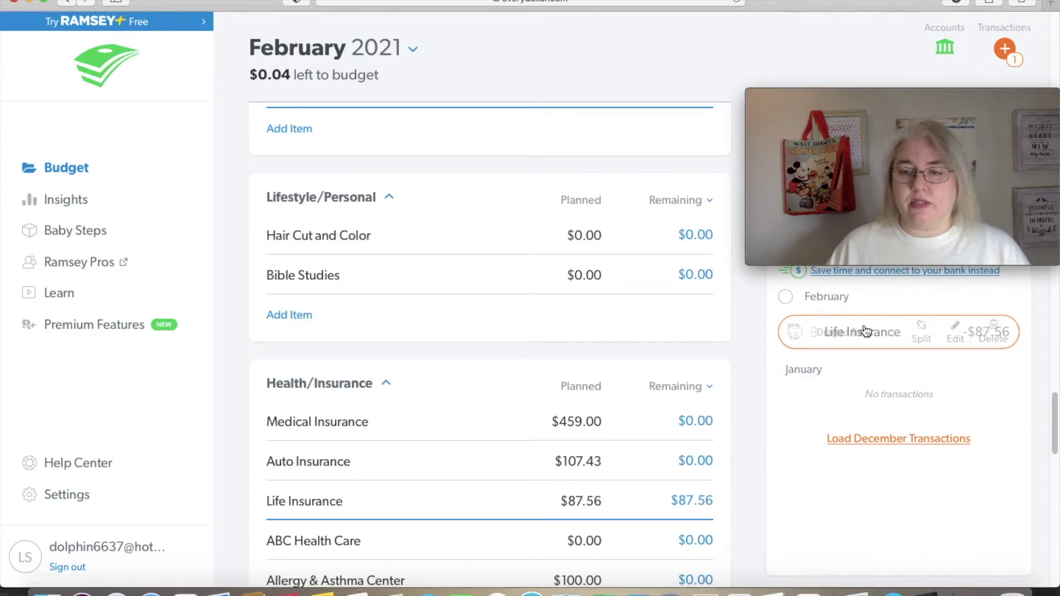
left_click_drag(863, 331, 456, 499)
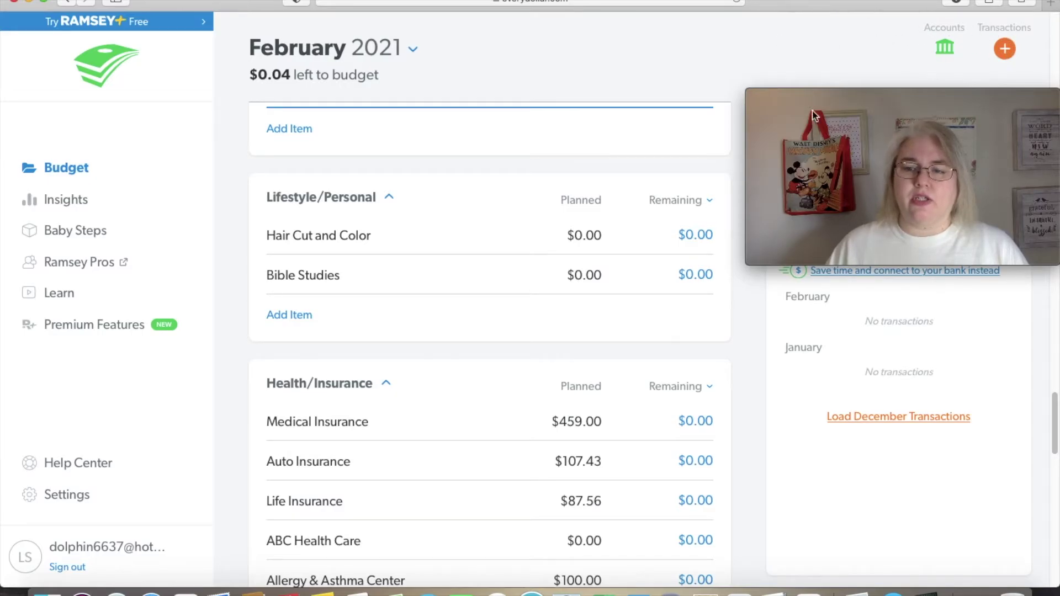
Record a new $87.21 expense dated 02/20/21 for Verizon Fios in Internet/Subscriptions
scroll(552, 395, "up", 3)
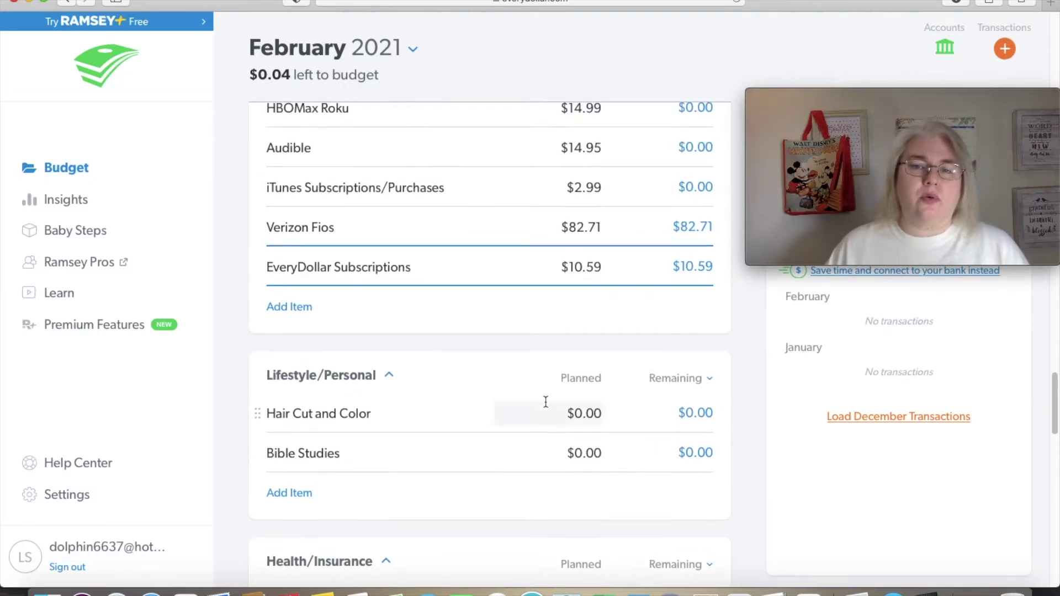
left_click(371, 230)
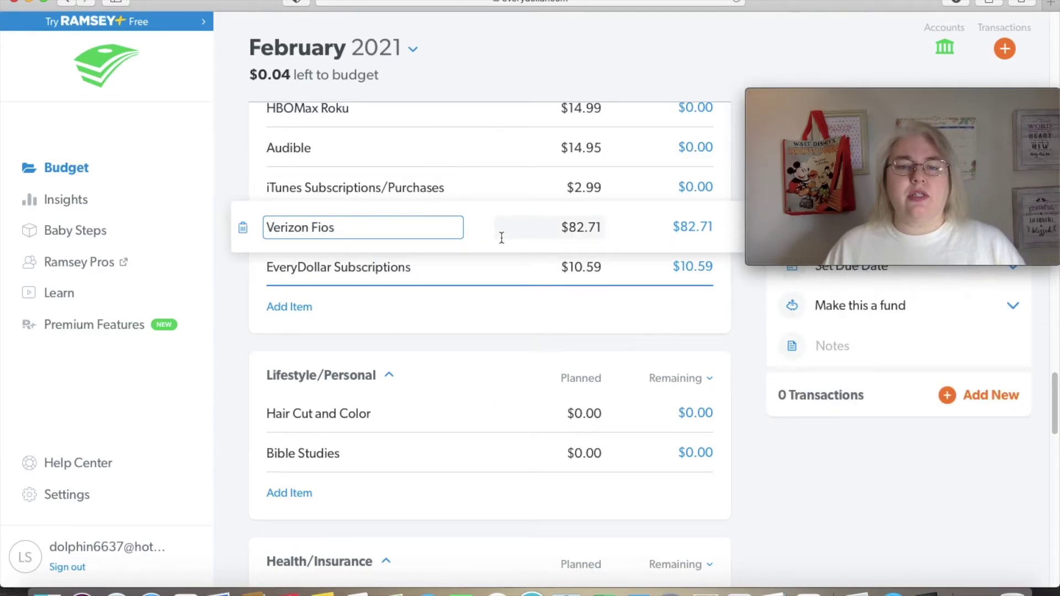
left_click(994, 404)
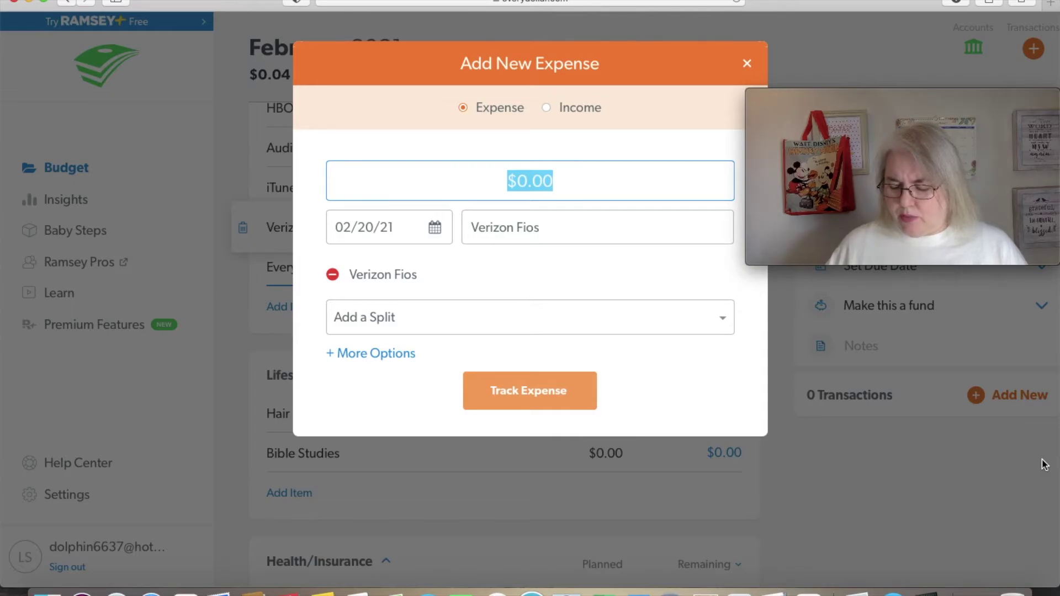
type("87.21")
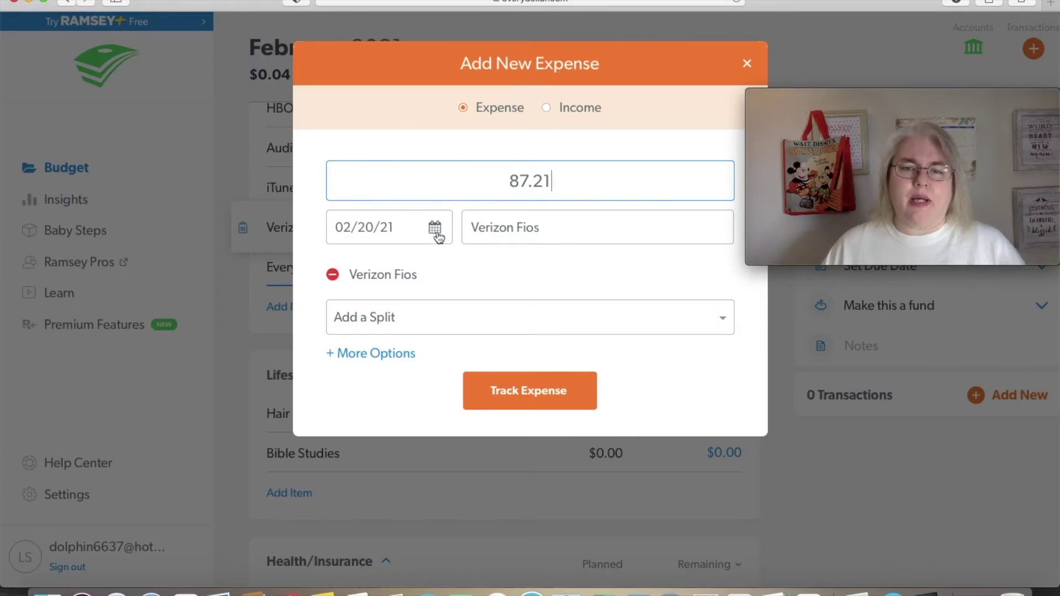
left_click(502, 397)
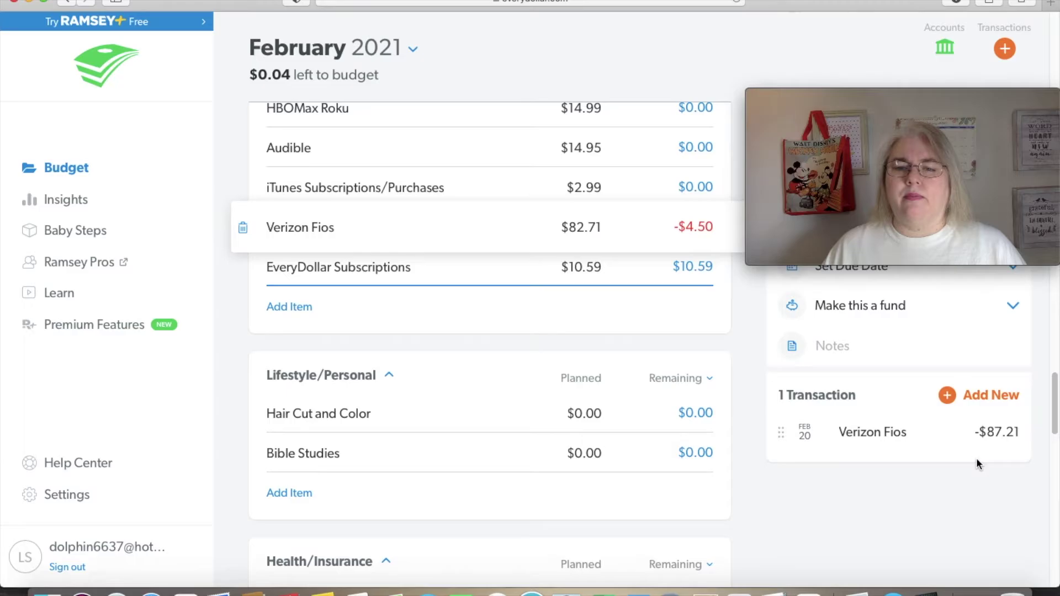
Correct the amount of the tracked Verizon Fios expense to $82.71 and close the item's details
left_click(1007, 437)
left_click(530, 188)
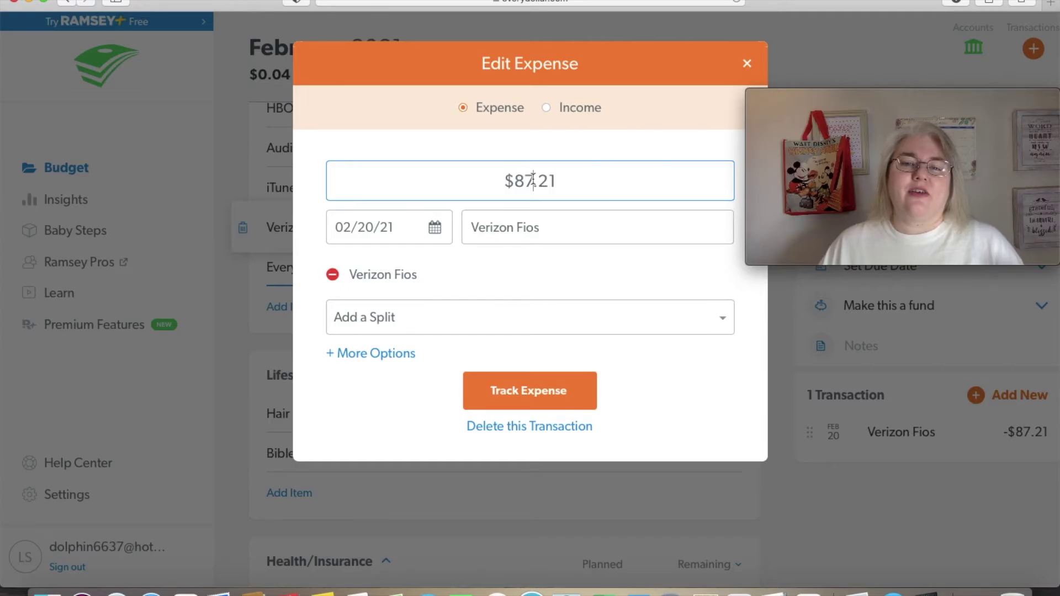
key("BackSpace")
type("2")
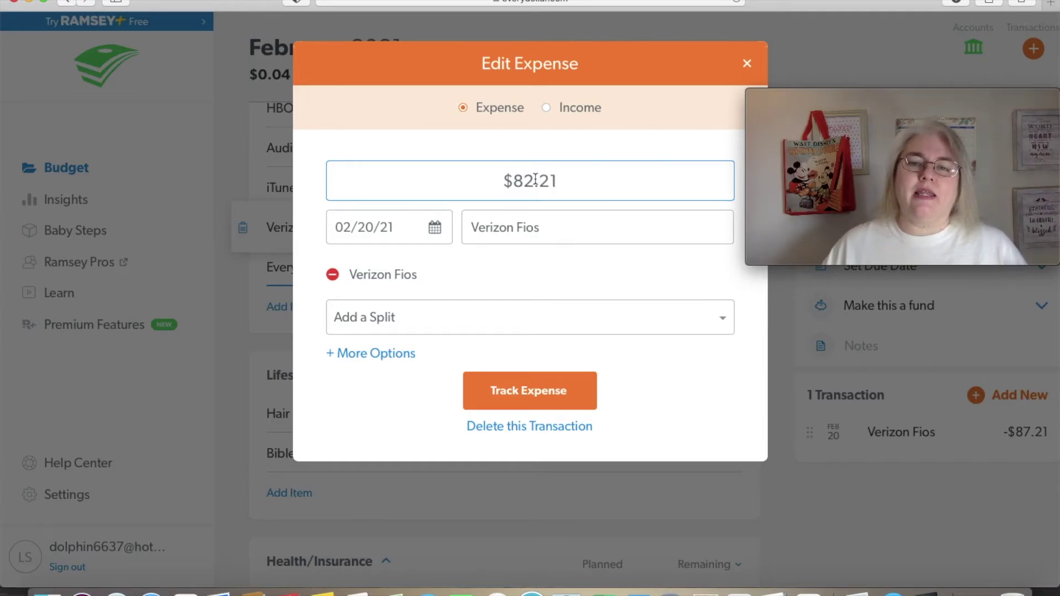
key("Right")
key("Right")
key("BackSpace")
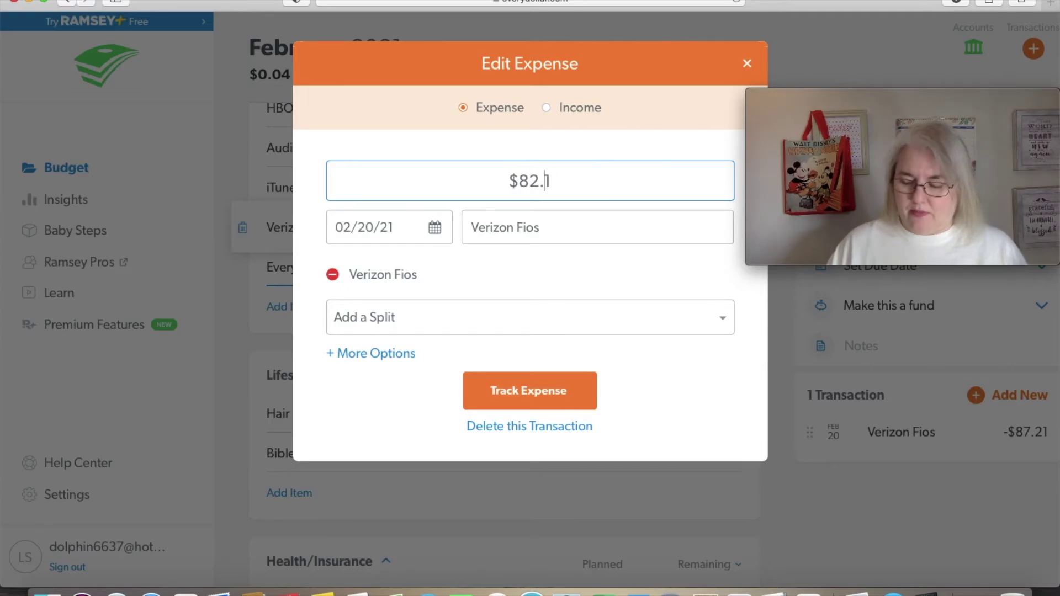
type("7")
left_click(528, 390)
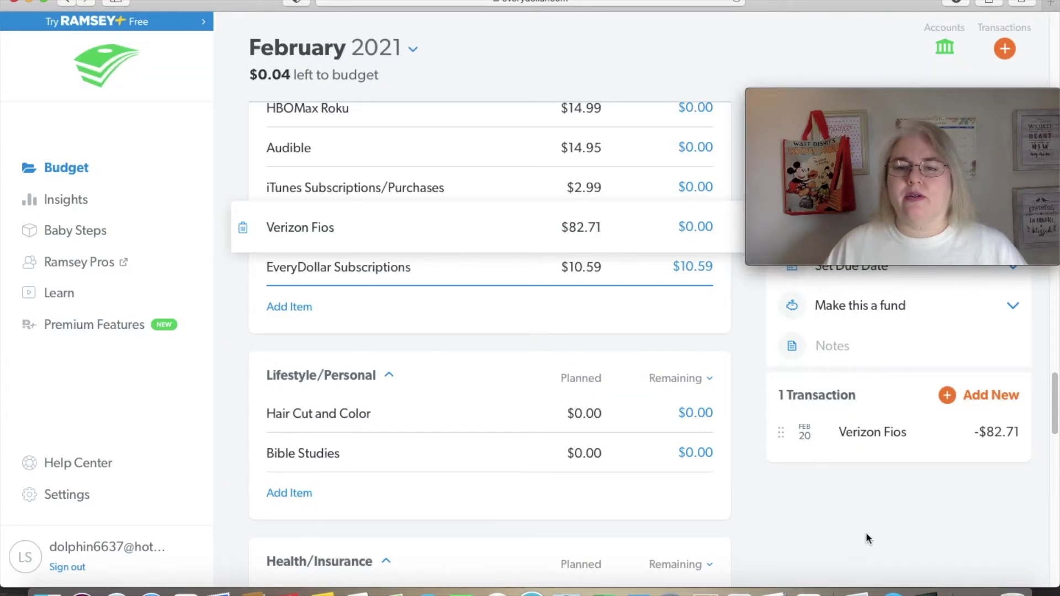
left_click(596, 307)
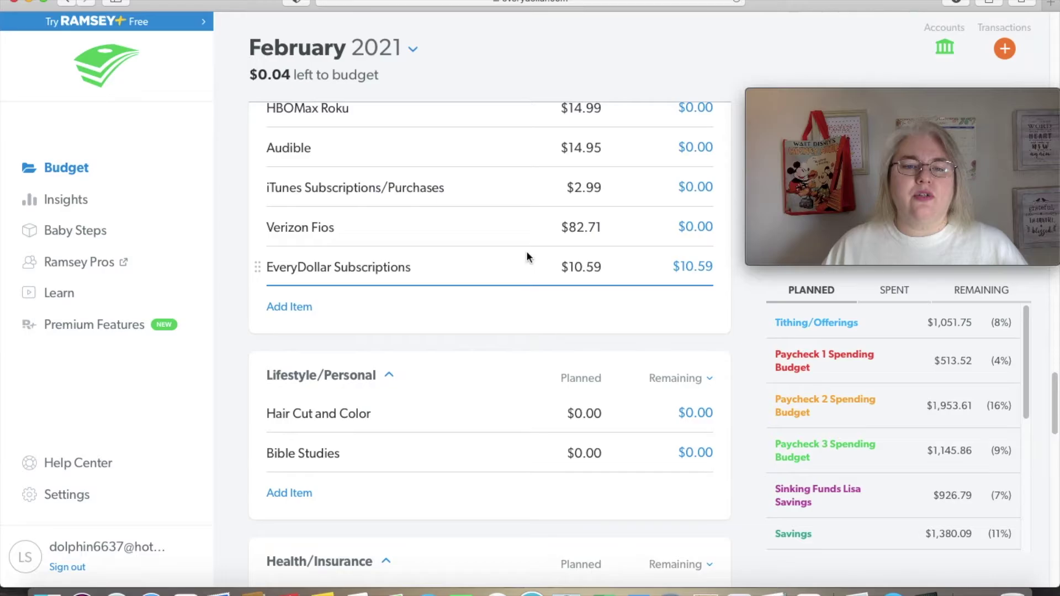
Record a new $100 expense dated 02/20/21 for City Utilities in the Housing group
scroll(526, 251, "up", 2)
scroll(525, 262, "up", 10)
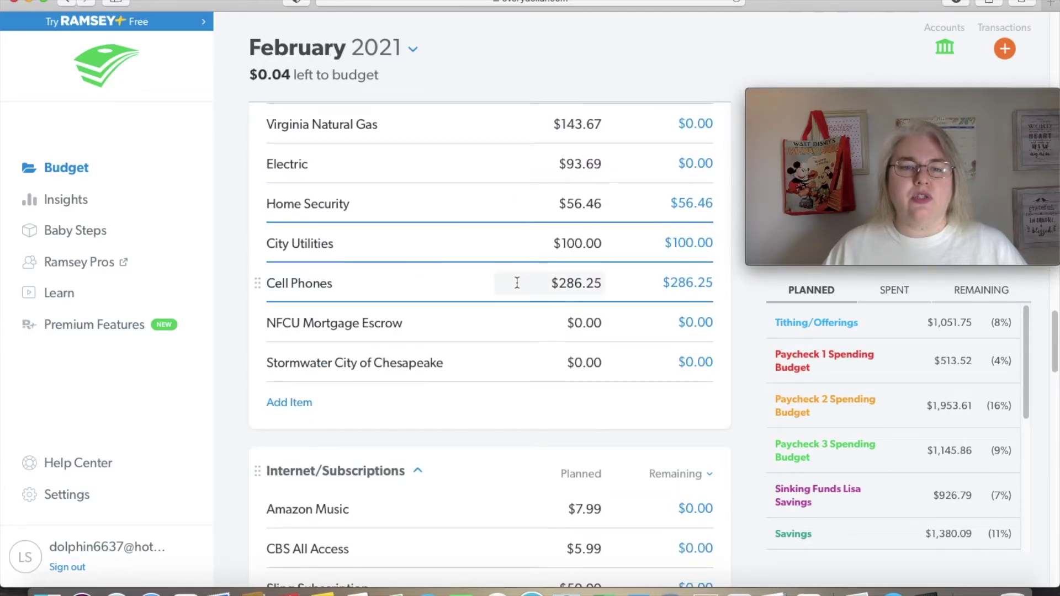
left_click(471, 249)
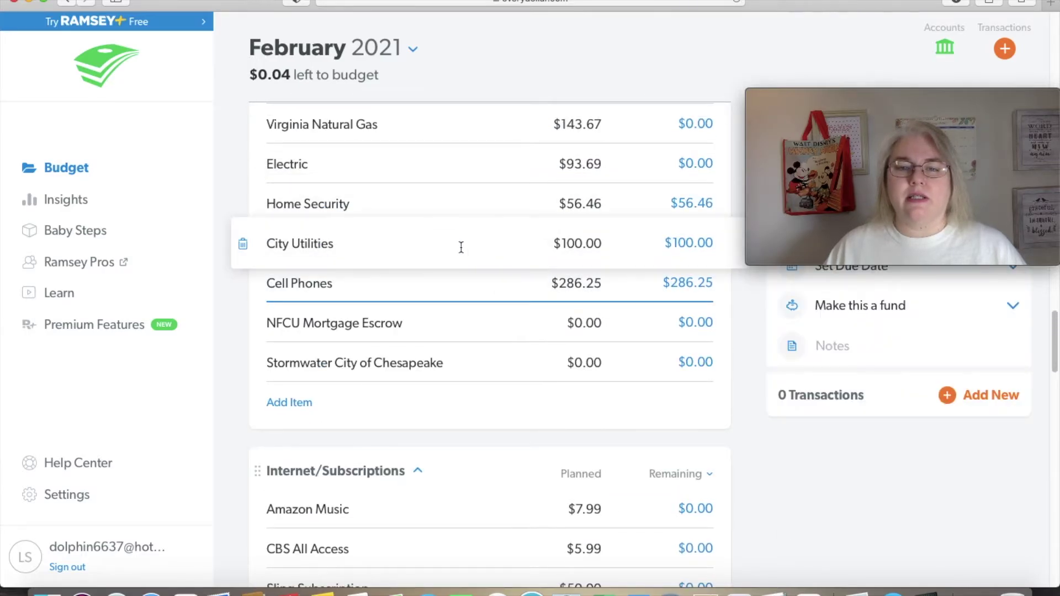
left_click(987, 406)
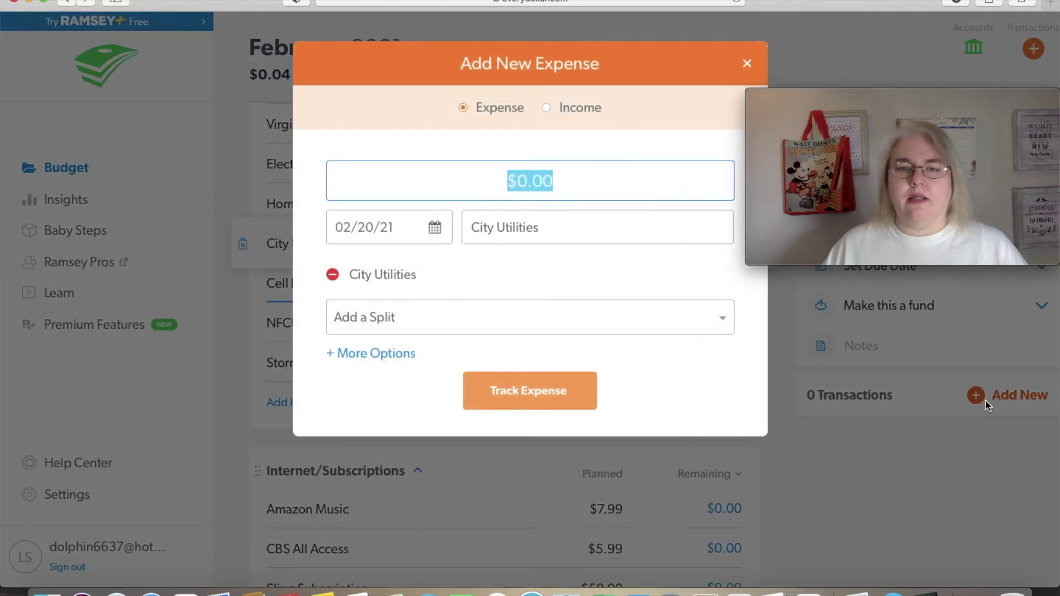
type("100")
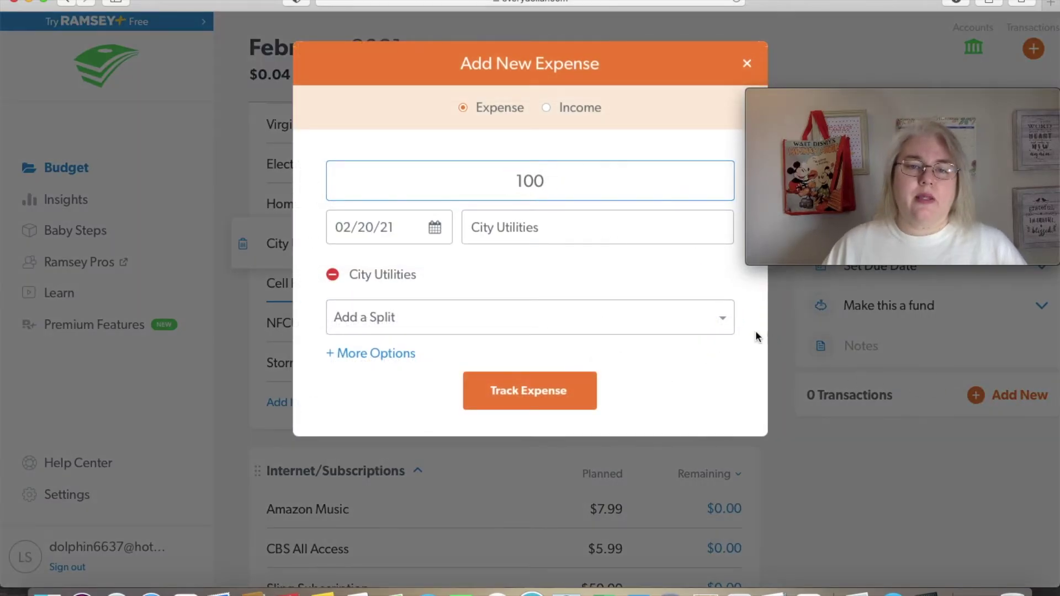
left_click(541, 395)
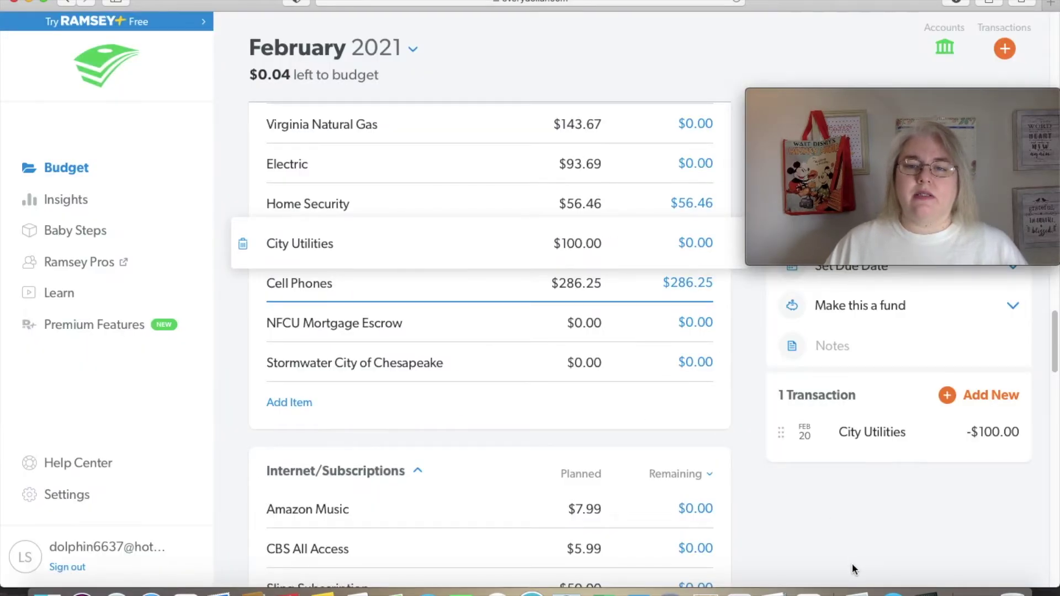
left_click(701, 409)
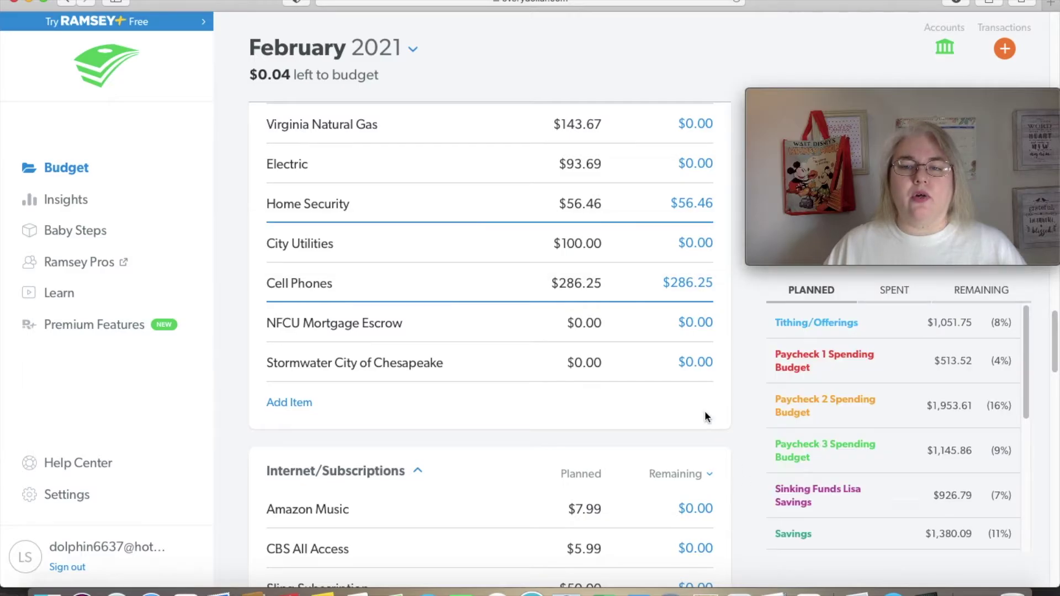
Set the planned amount of Balance Forward in the Sinking Funds savings group to $458.17
scroll(702, 433, "up", 1)
scroll(698, 433, "up", 15)
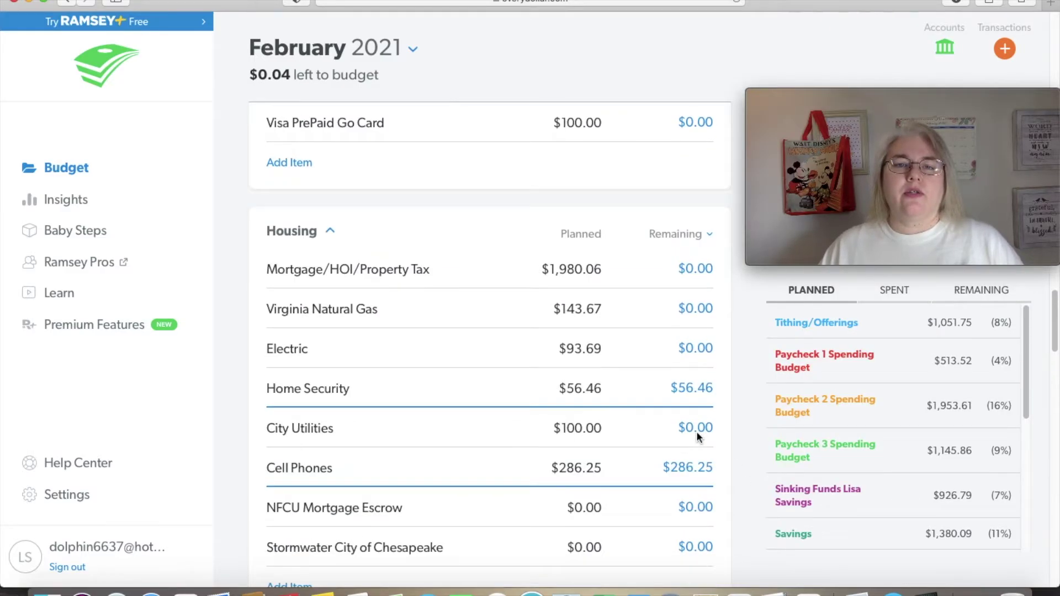
scroll(695, 432, "up", 12)
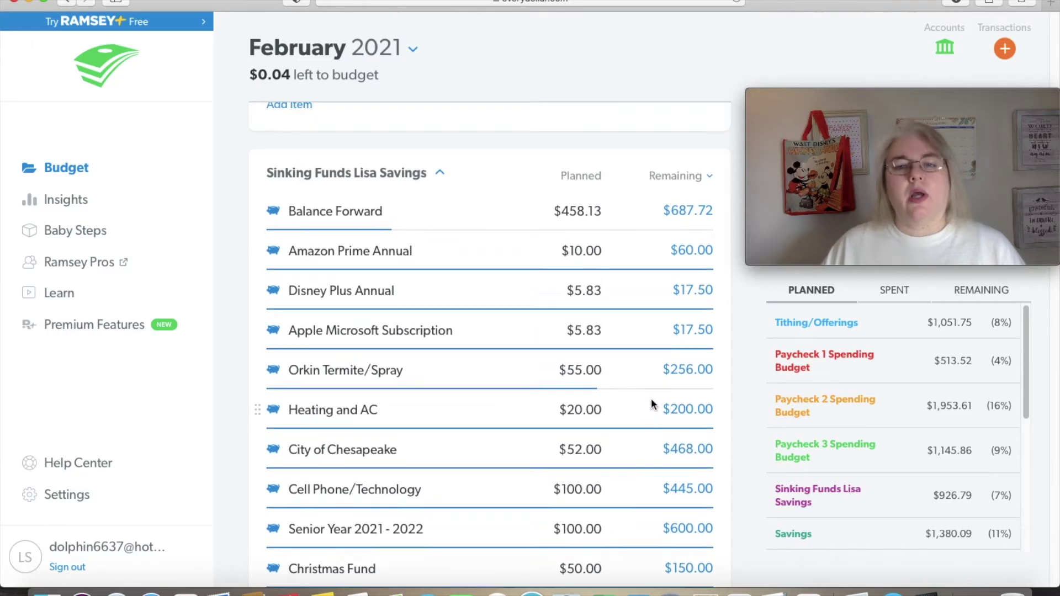
left_click(601, 210)
key("BackSpace")
type("7")
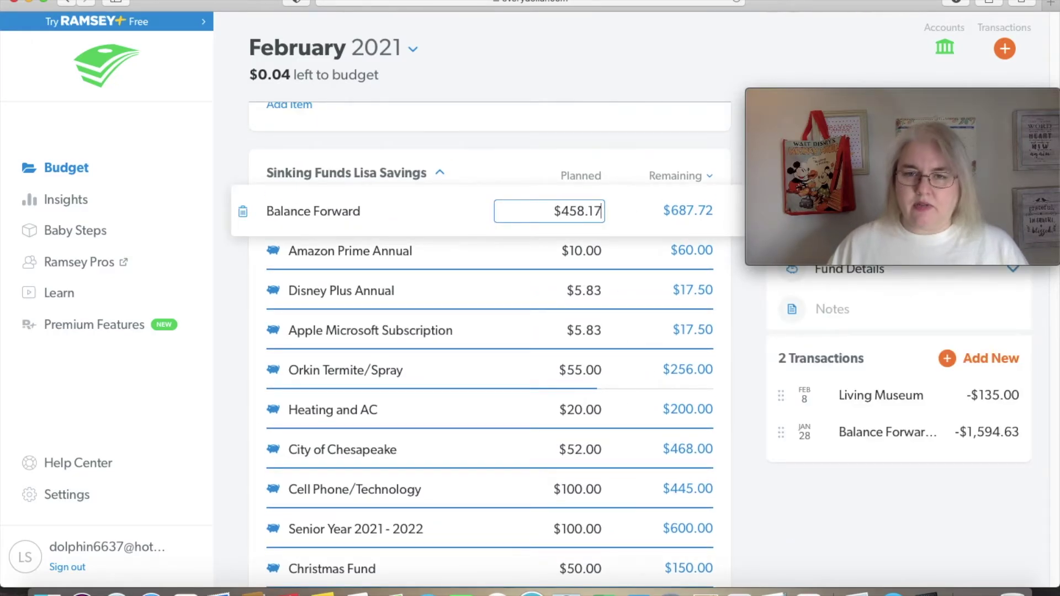
left_click(624, 146)
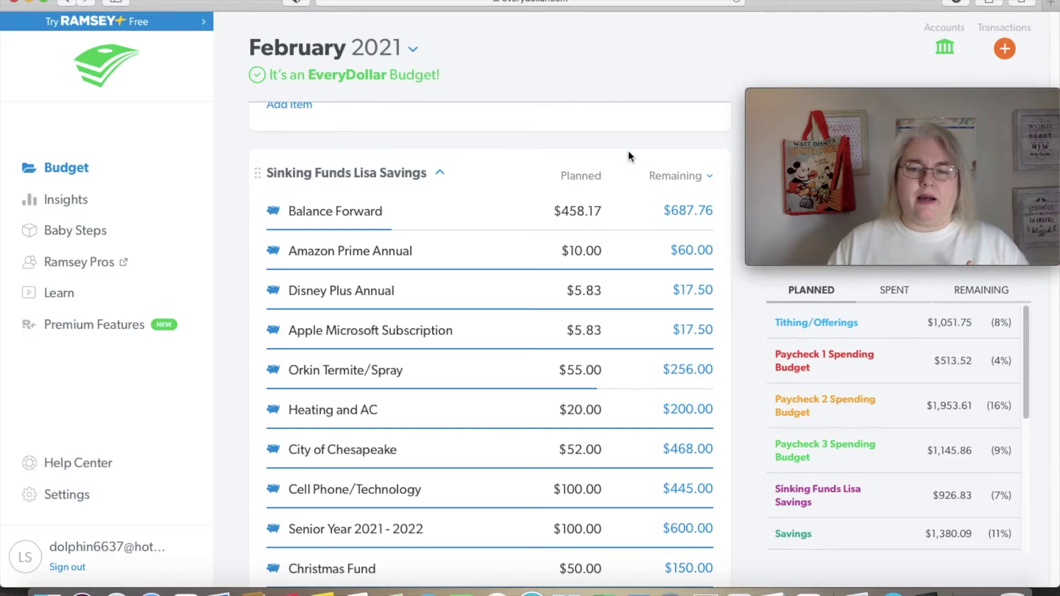
Record a $184.77 Walmart expense dated 02/20/21 under Grocery/Household in the Paycheck 3 Spending Budget
scroll(628, 150, "up", 5)
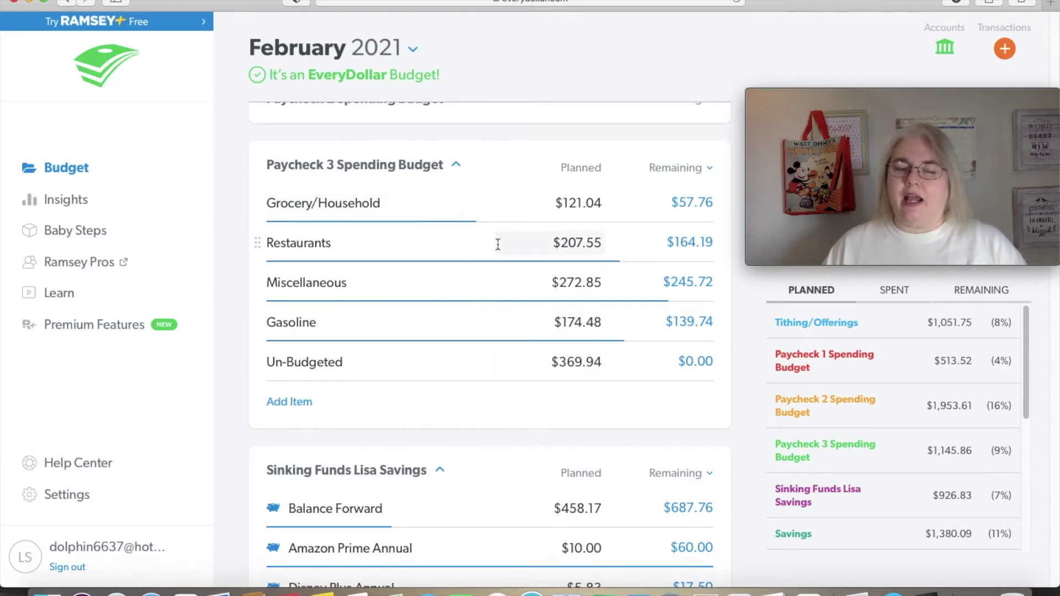
scroll(497, 244, "up", 1)
scroll(498, 244, "up", 1)
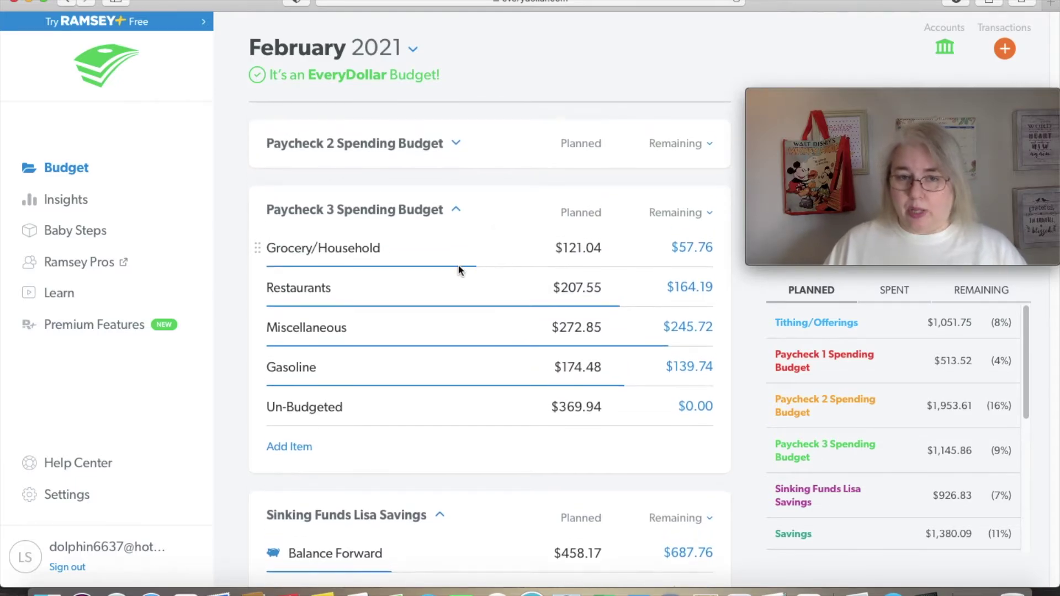
left_click(441, 254)
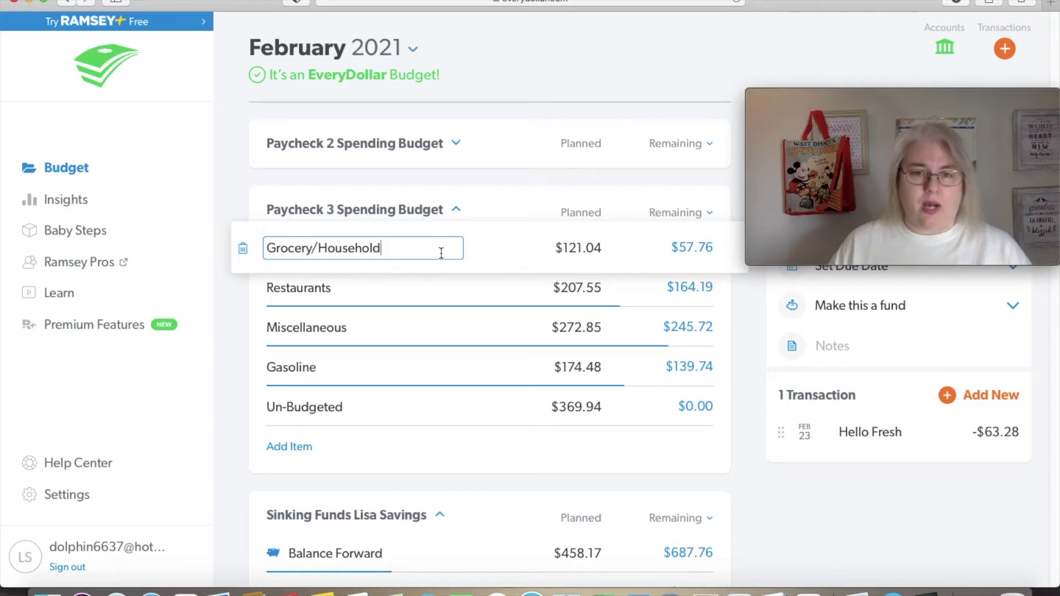
left_click(988, 396)
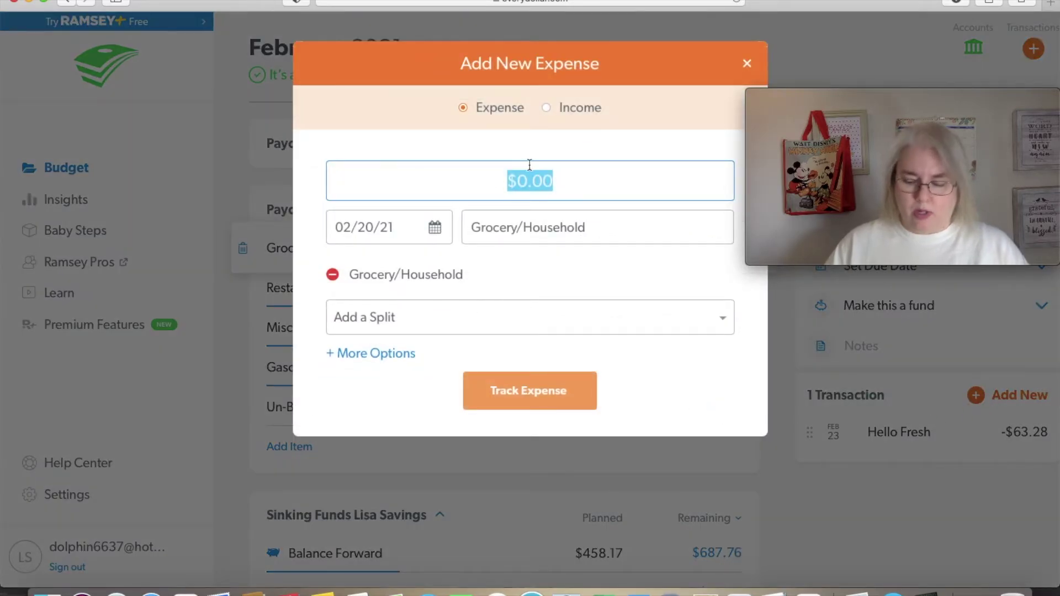
type("1")
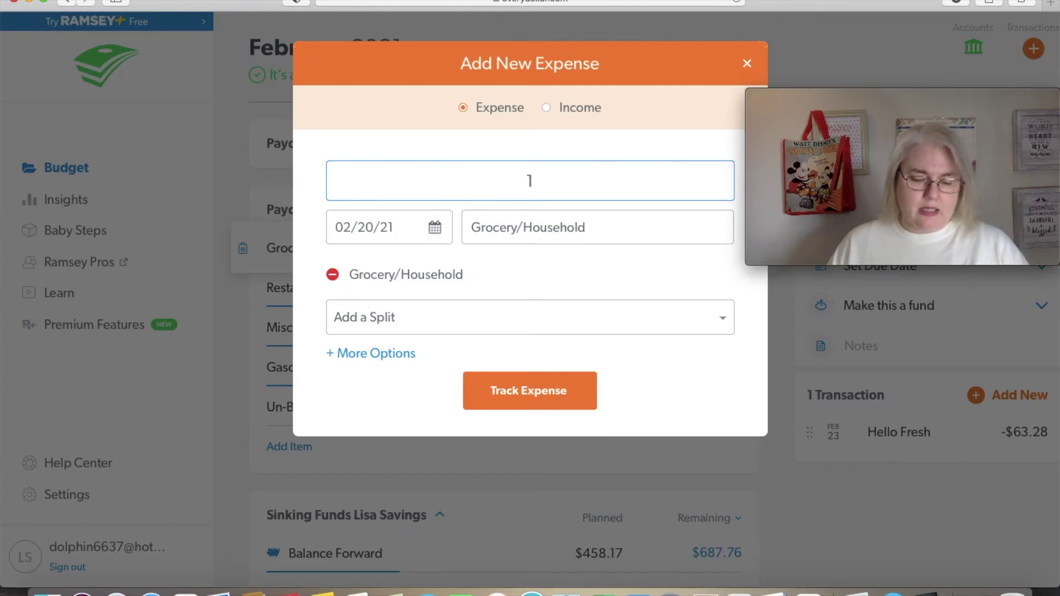
type("84.77")
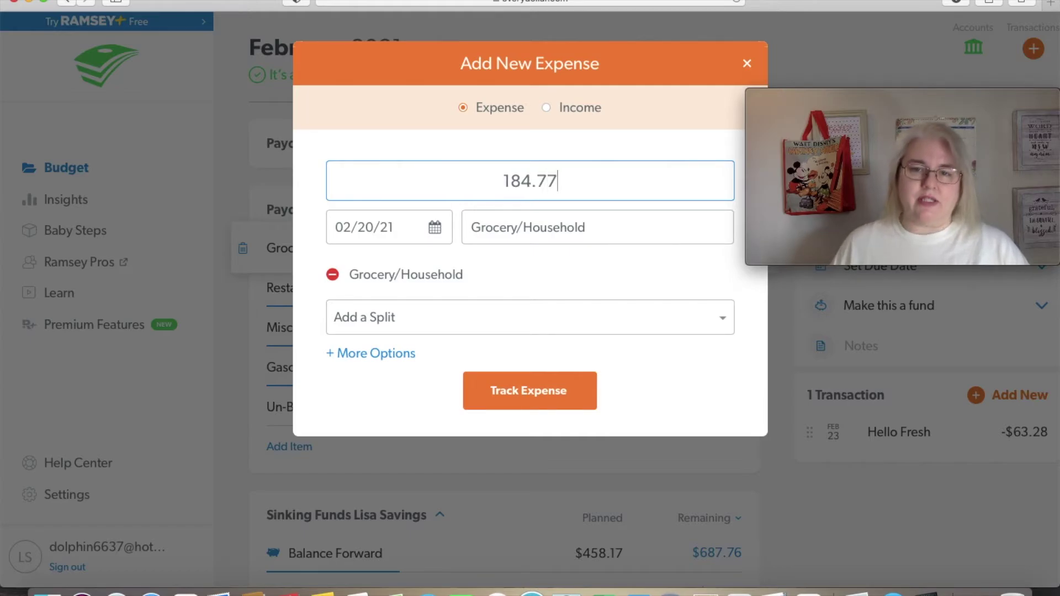
left_click(565, 232)
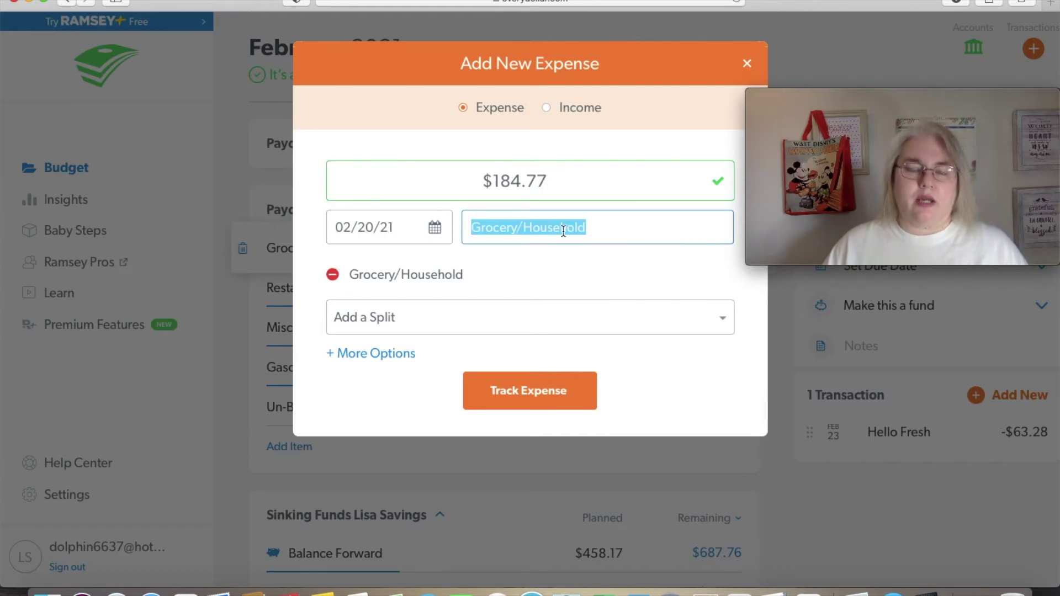
type("Wa;,")
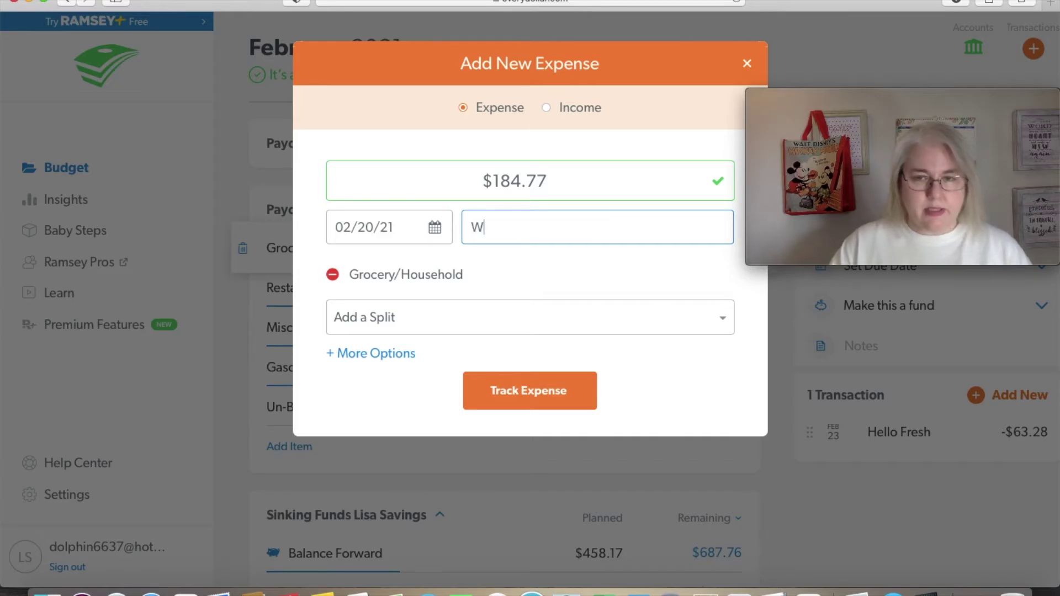
key("BackSpace")
key("BackSpace")
type("lmart")
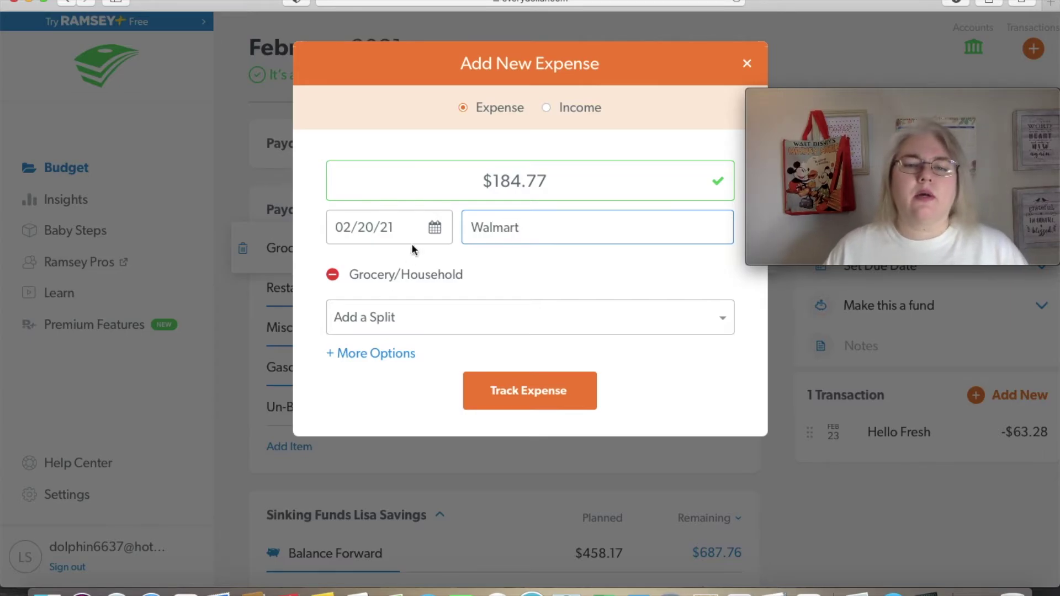
left_click(520, 413)
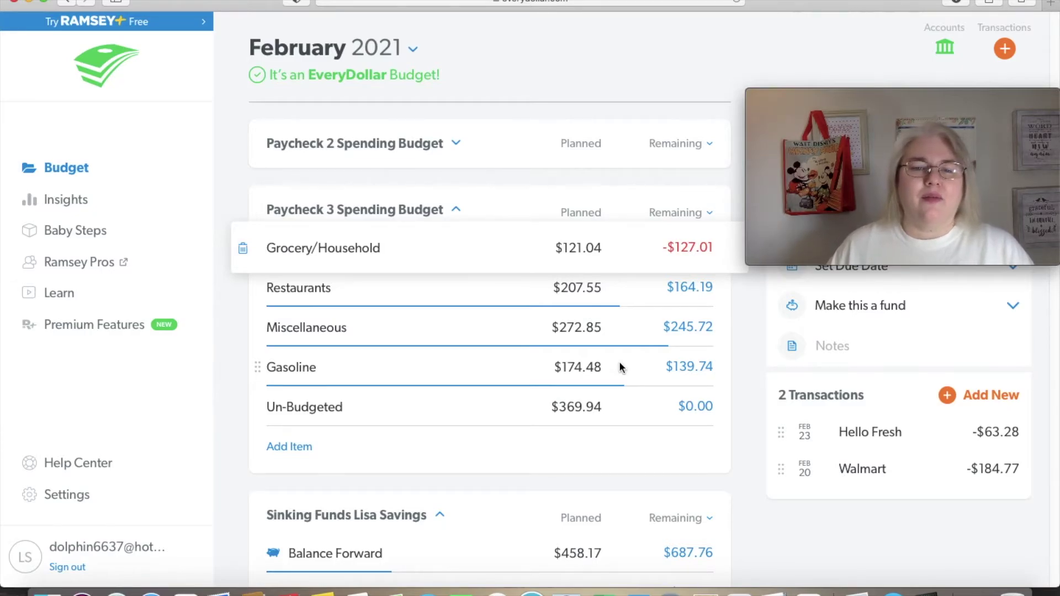
Review the tracked transactions of Restaurants, Miscellaneous and Gasoline in the Paycheck 3 Spending Budget
left_click(473, 292)
left_click(466, 338)
left_click(451, 374)
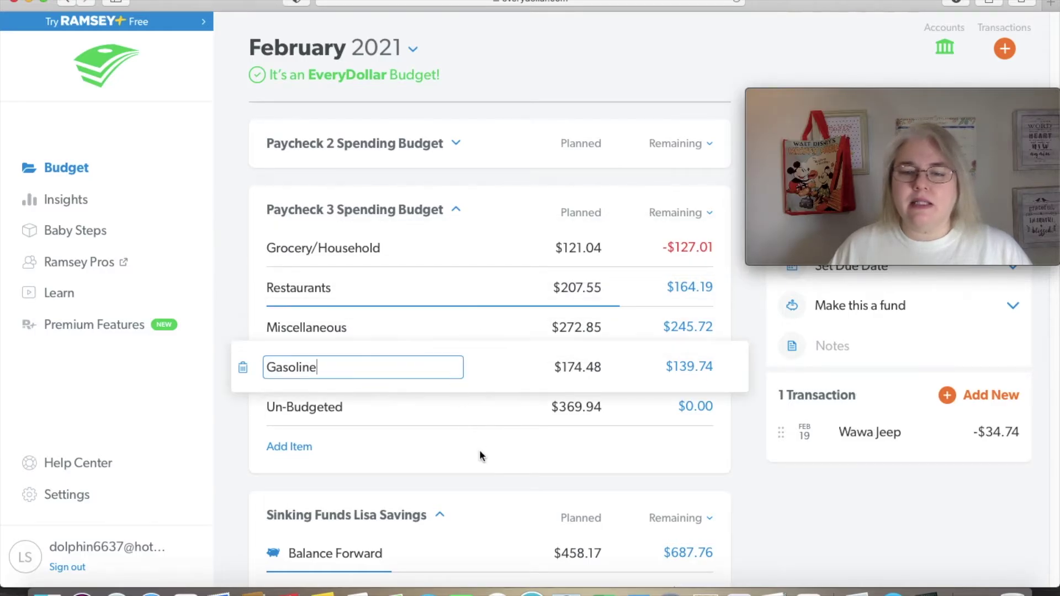
left_click(489, 468)
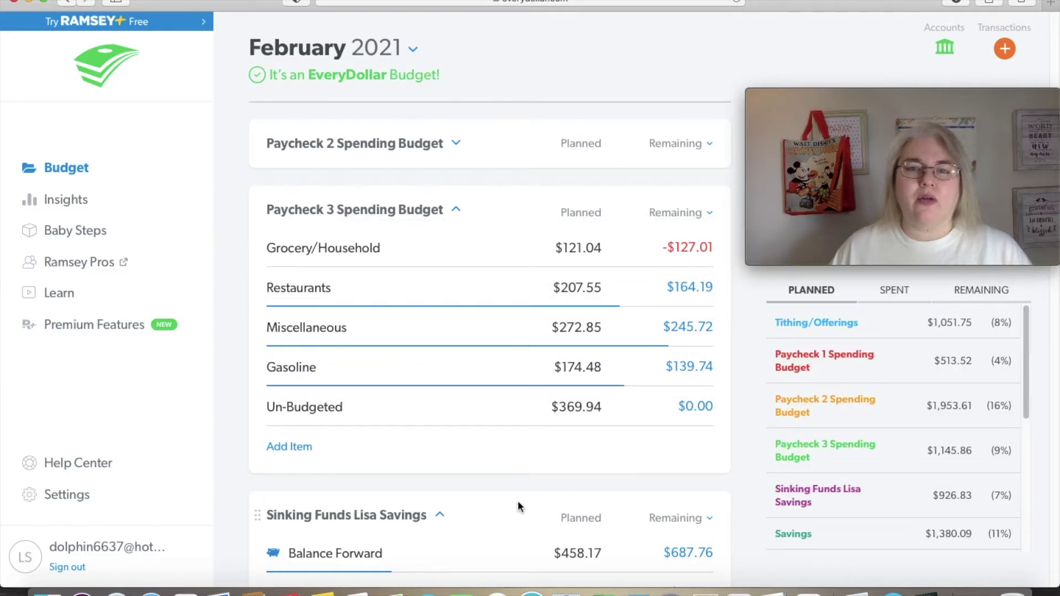
Look over the budget from Income to the Savings group and inspect its Emergency Fund and 3-6 Months of Expenses items
scroll(518, 501, "up", 15)
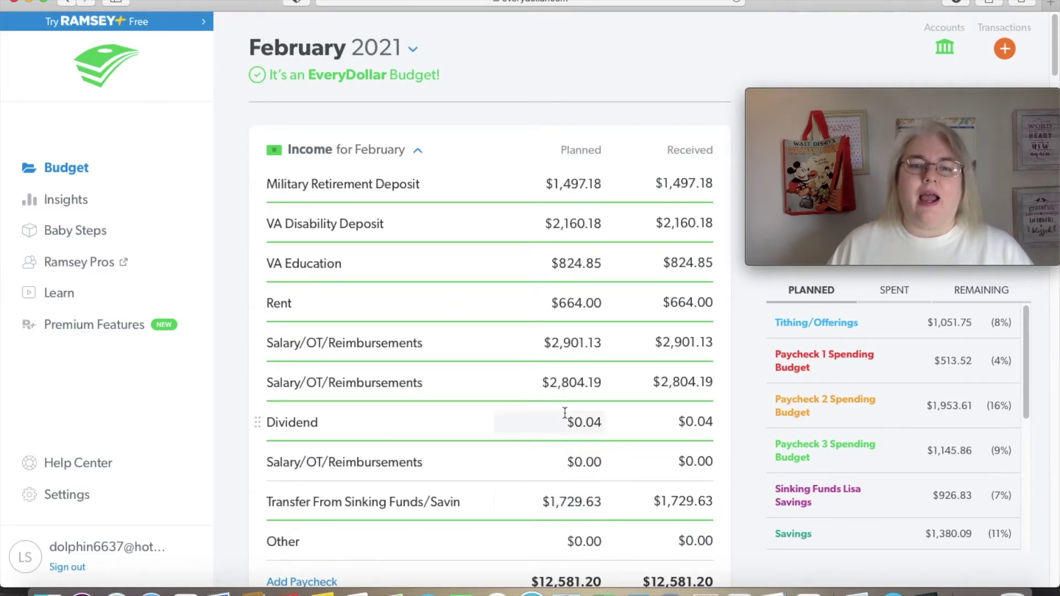
scroll(565, 472, "down", 15)
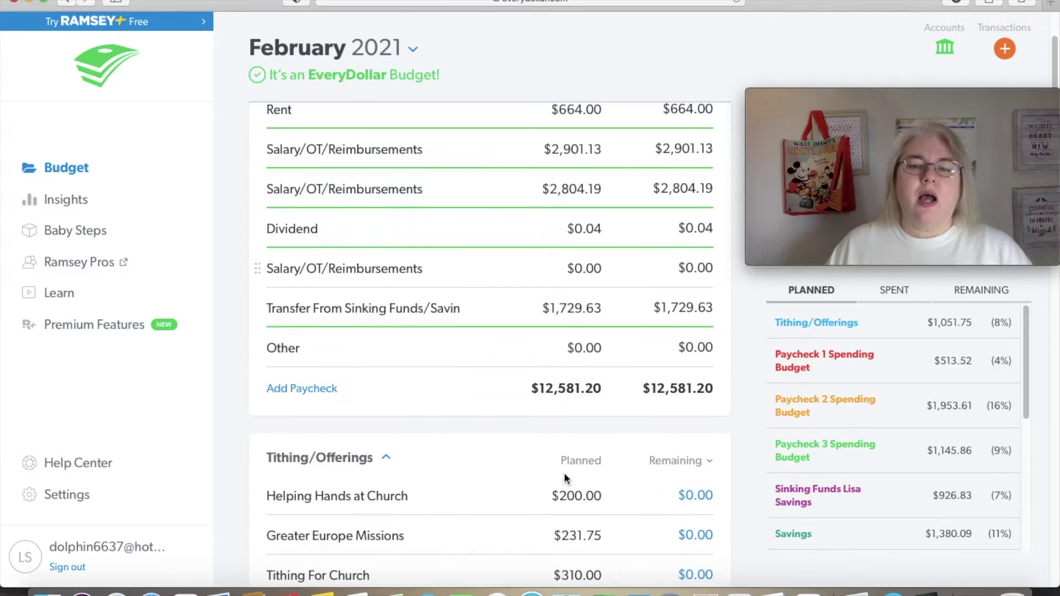
scroll(561, 473, "down", 10)
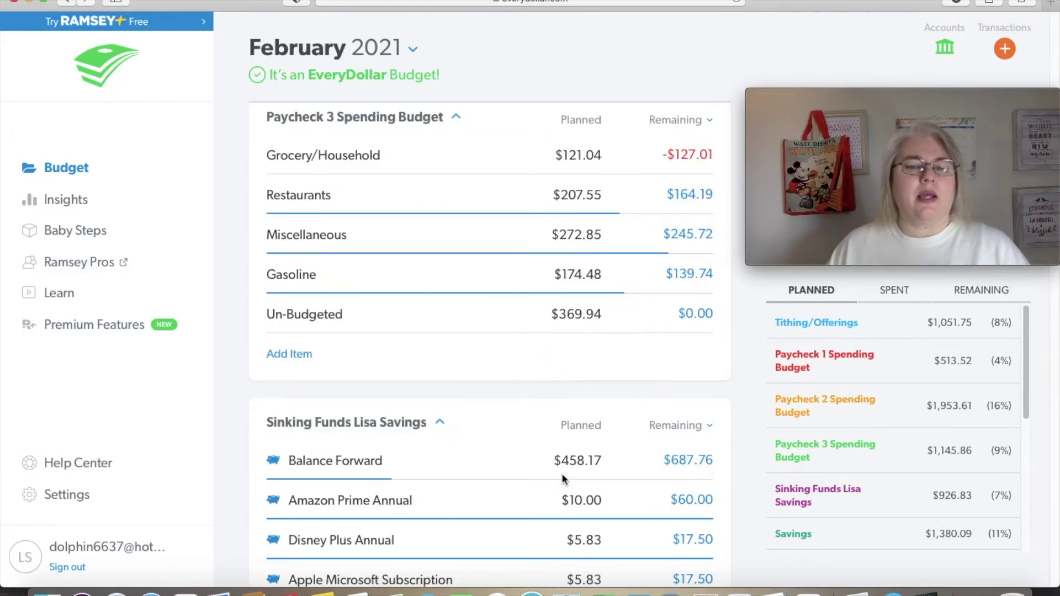
scroll(559, 477, "down", 15)
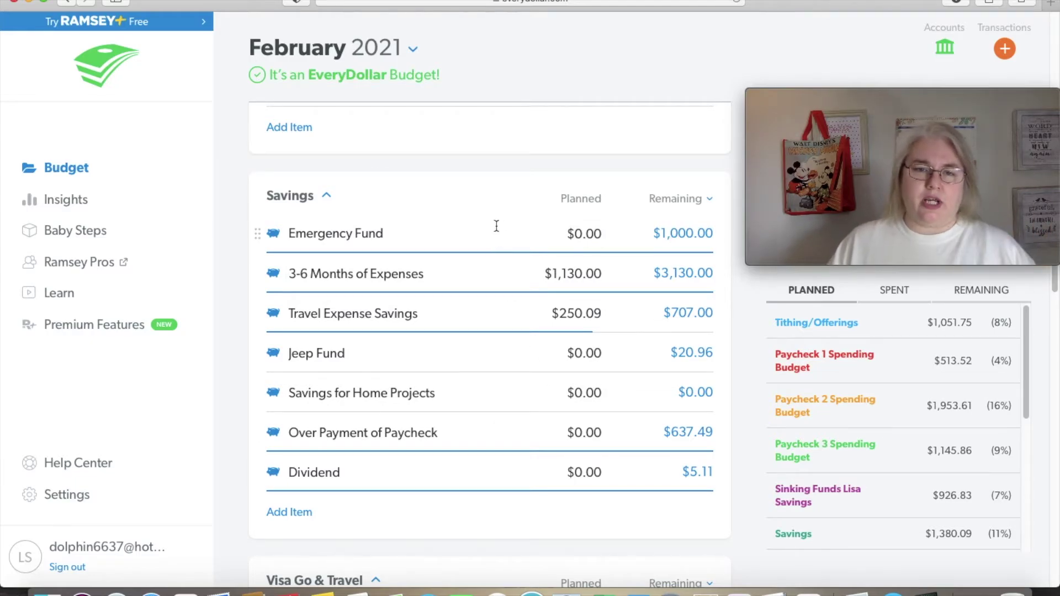
scroll(499, 217, "down", 1)
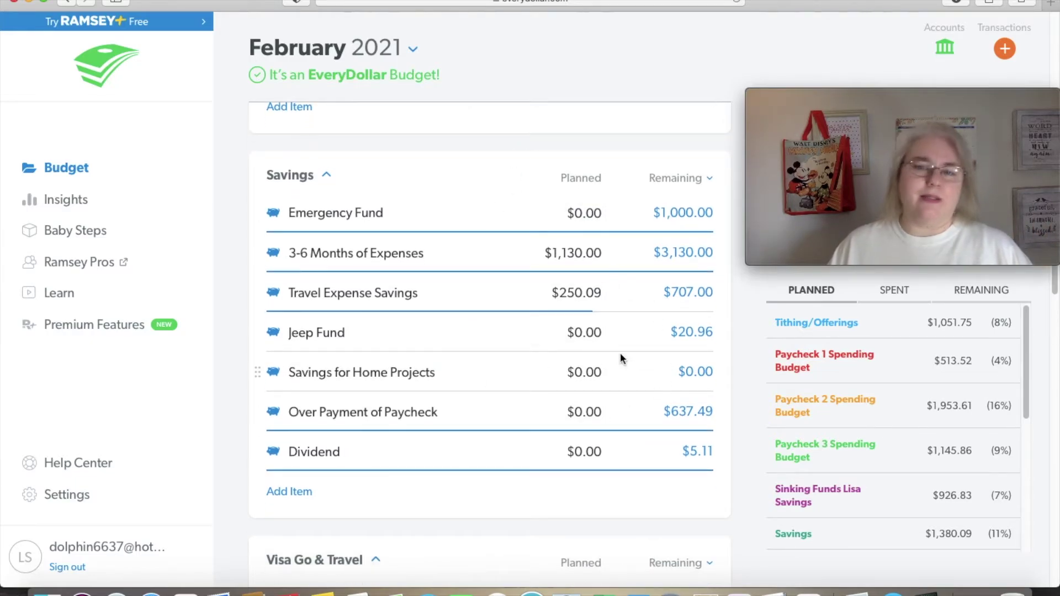
scroll(543, 221, "down", 1)
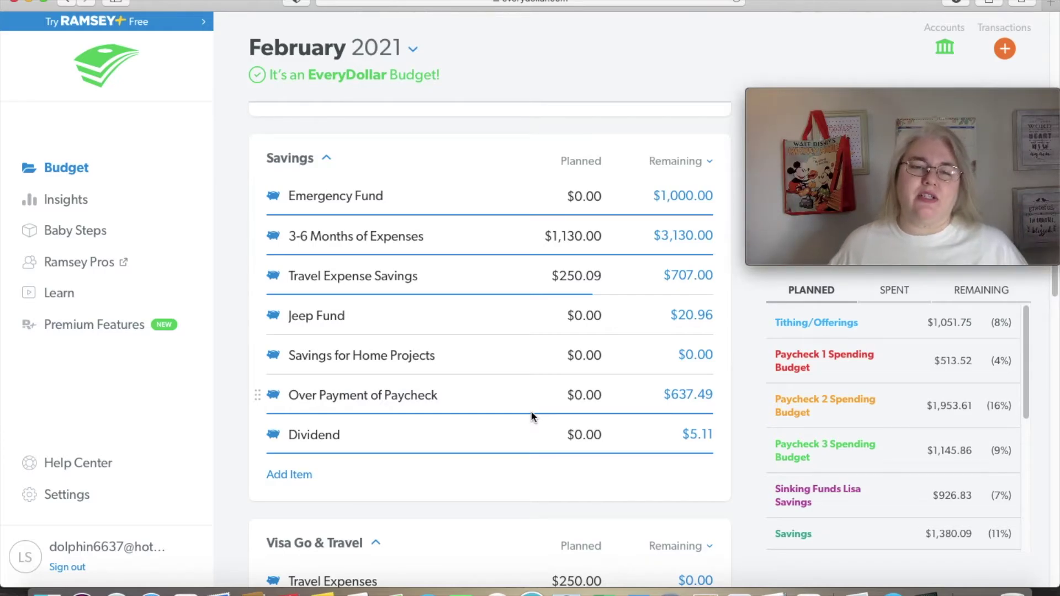
left_click(353, 197)
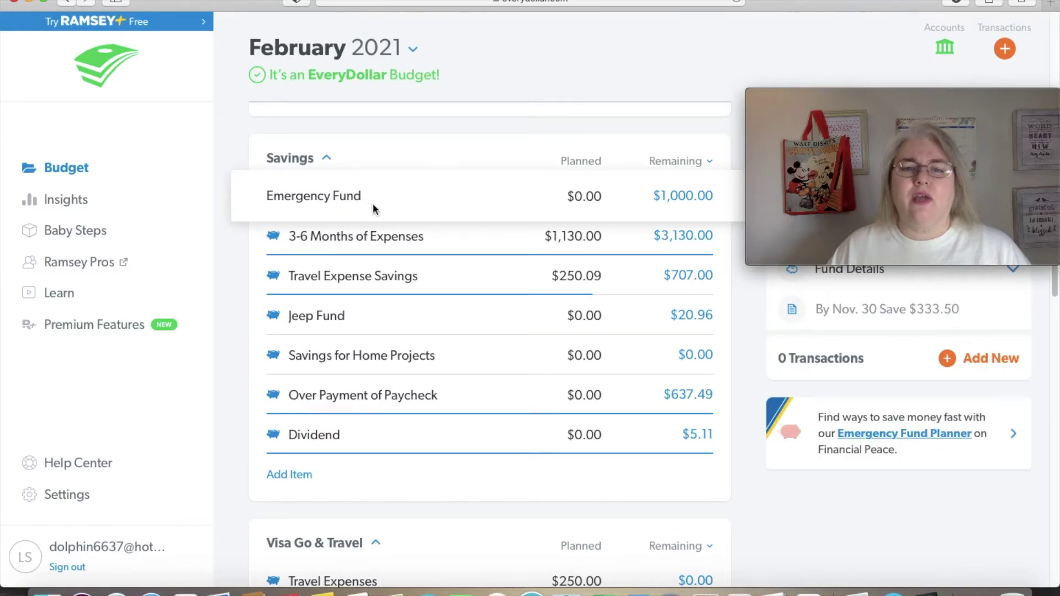
left_click(388, 152)
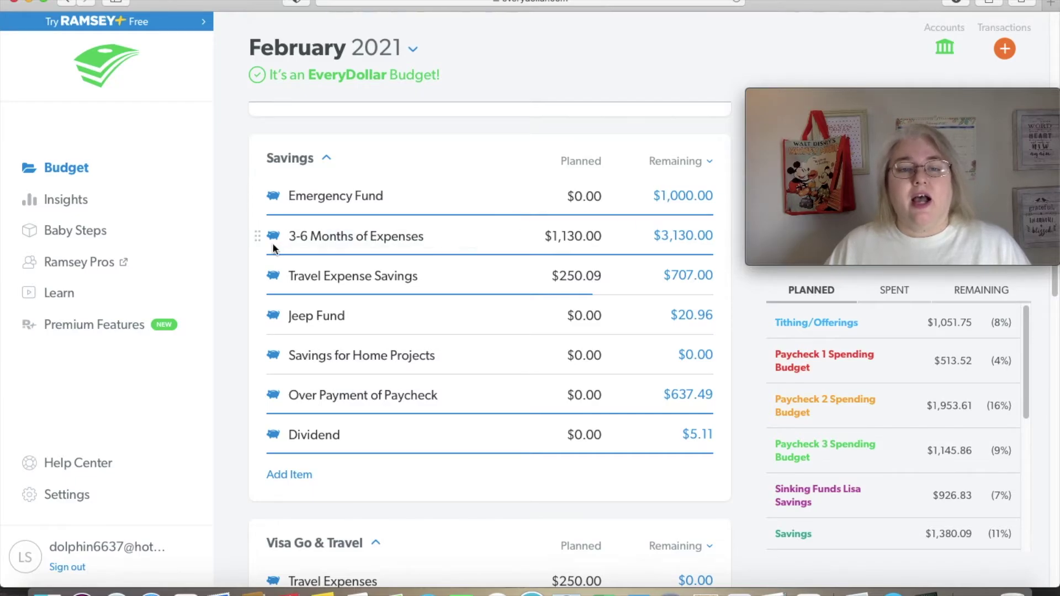
left_click(421, 241)
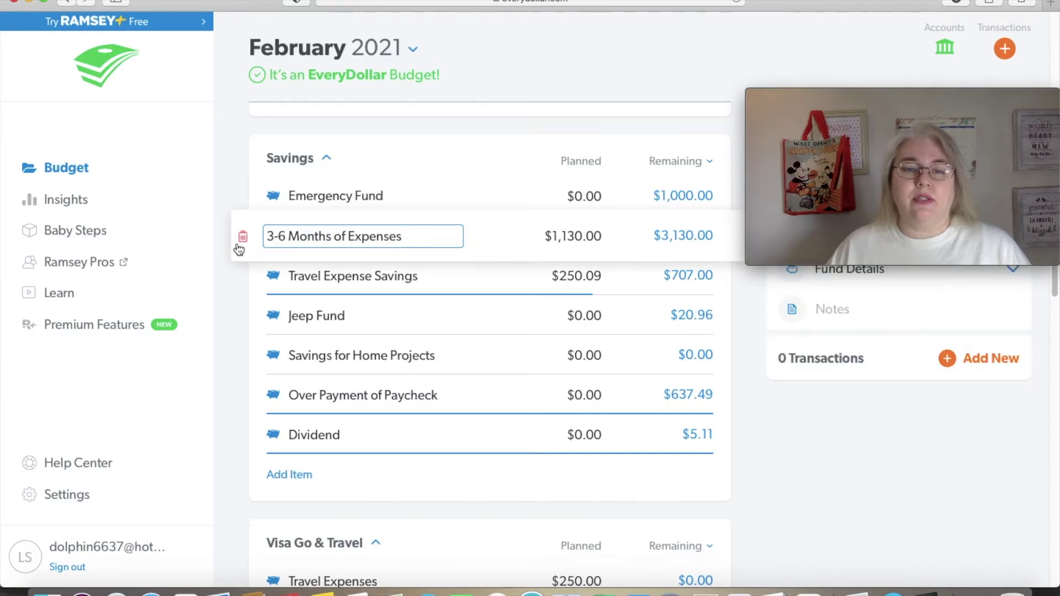
left_click(451, 140)
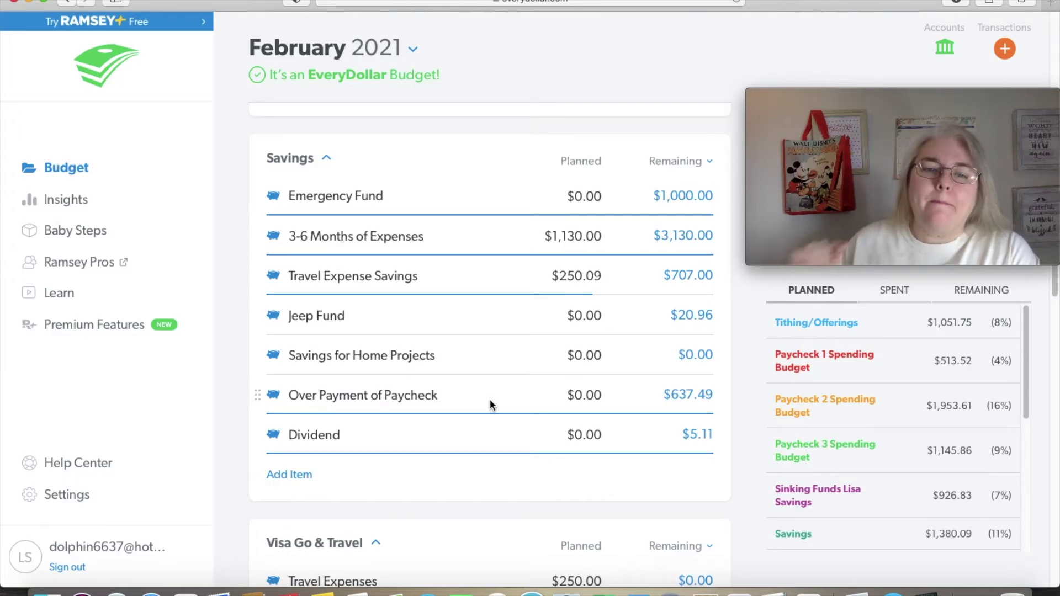
Record a $20.96 expense dated 02/20/21 in the Jeep Fund, described as "Jeep Fund Transfer to Emergency Fund"
left_click(468, 317)
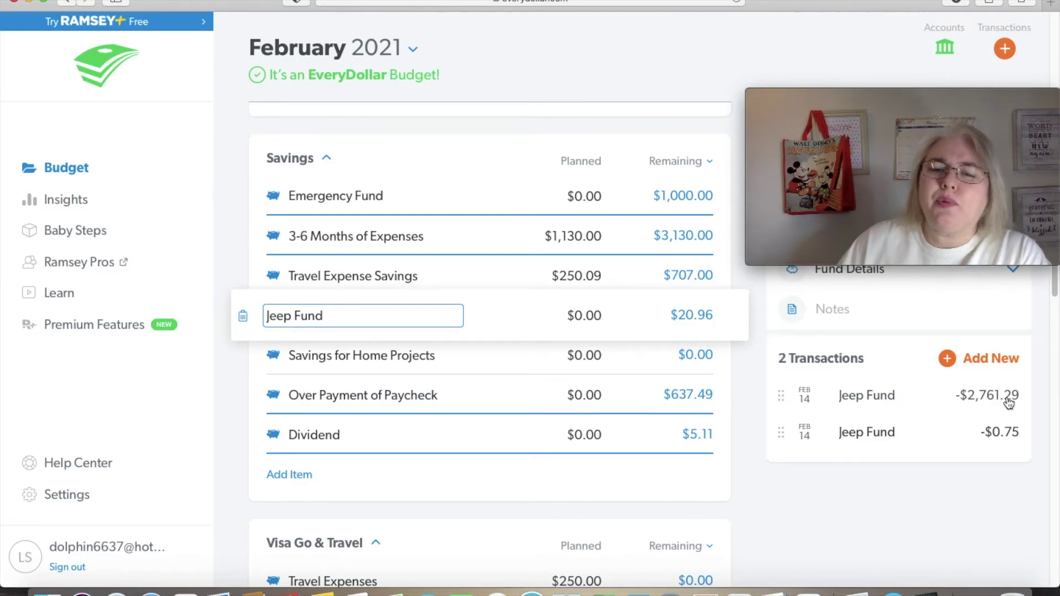
left_click(985, 360)
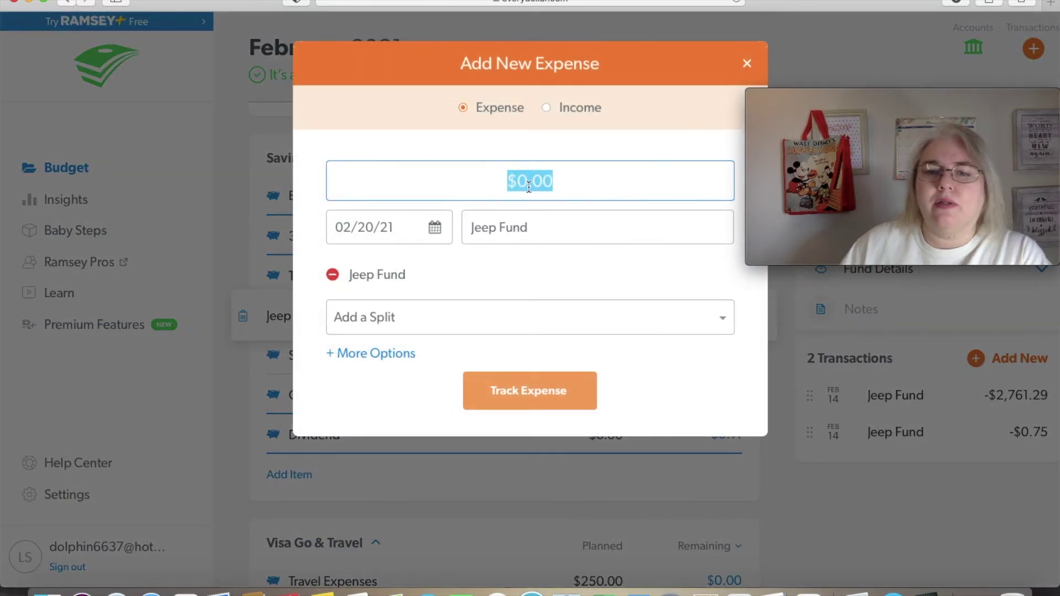
type("20.96")
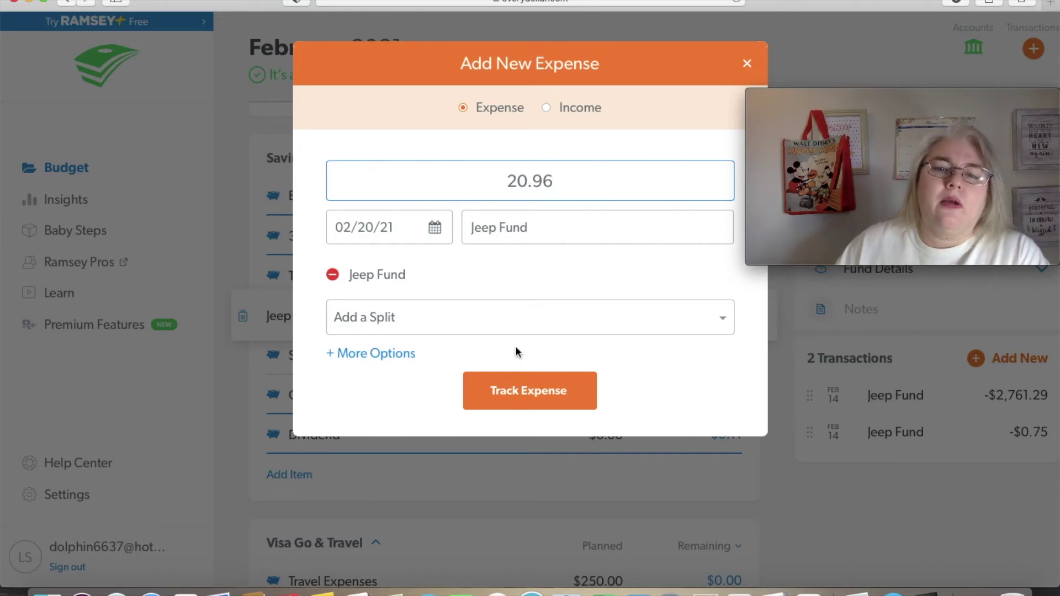
left_click(575, 230)
left_click(576, 230)
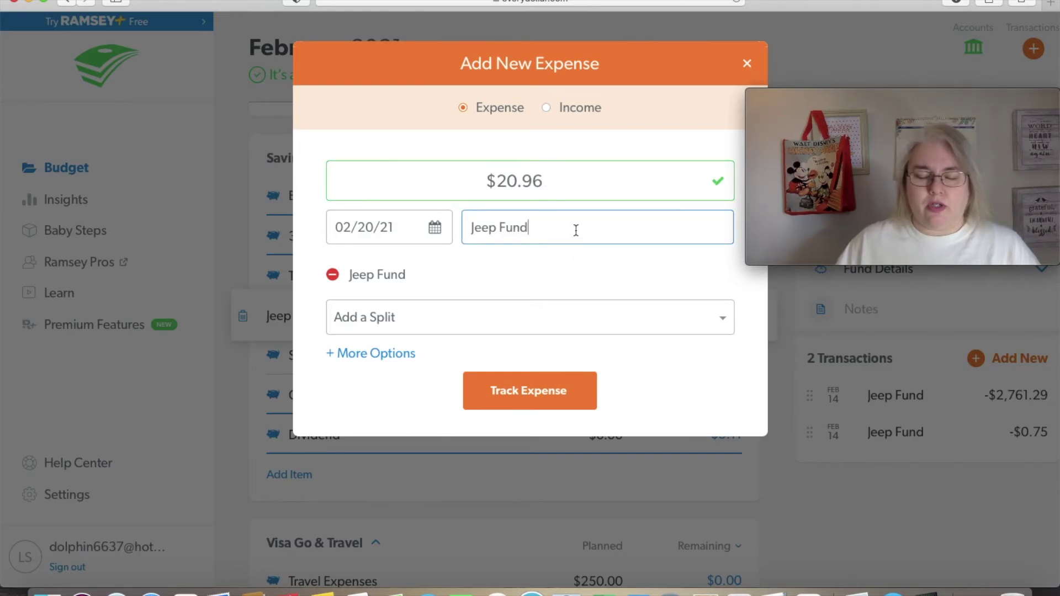
type("Tra")
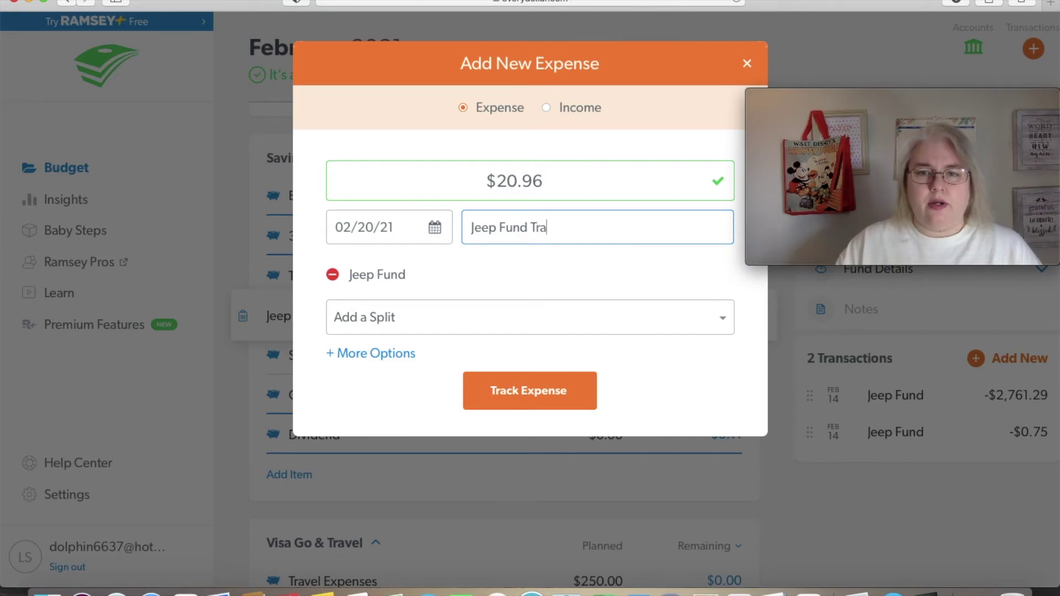
type("nsfer to ")
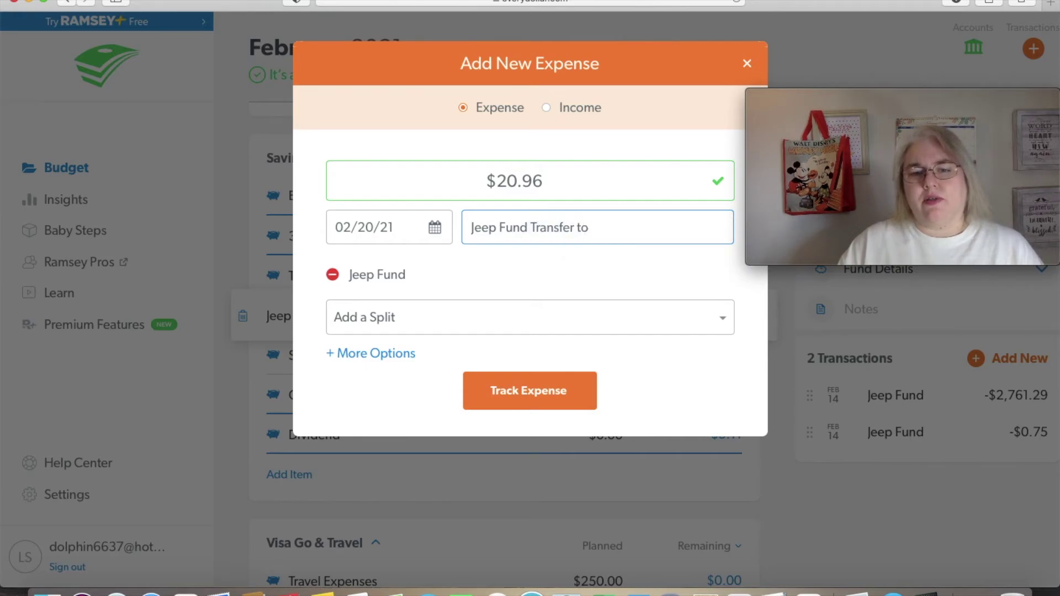
type("E")
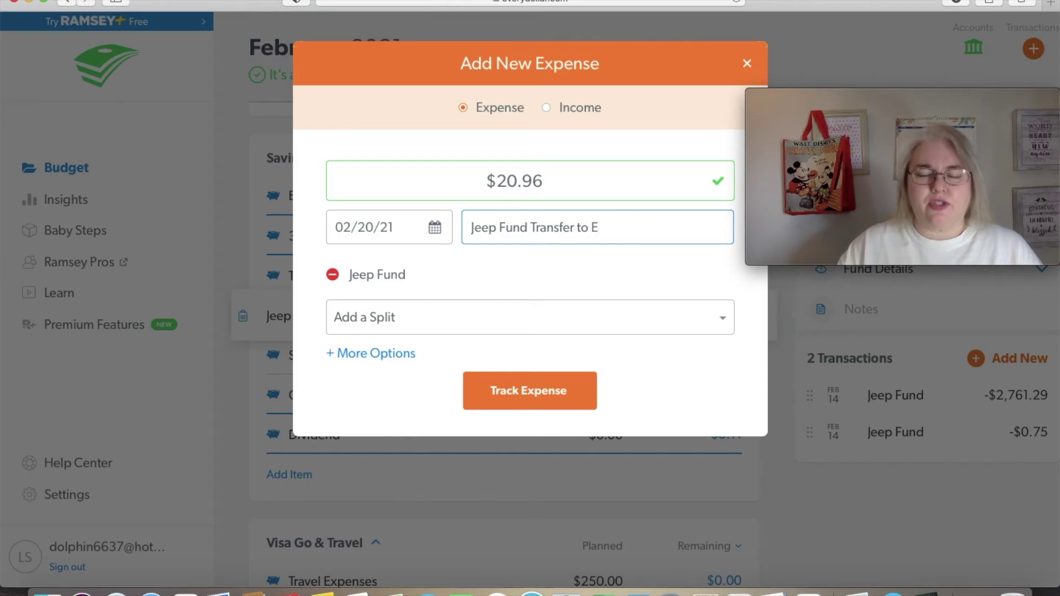
type("mergency Fu")
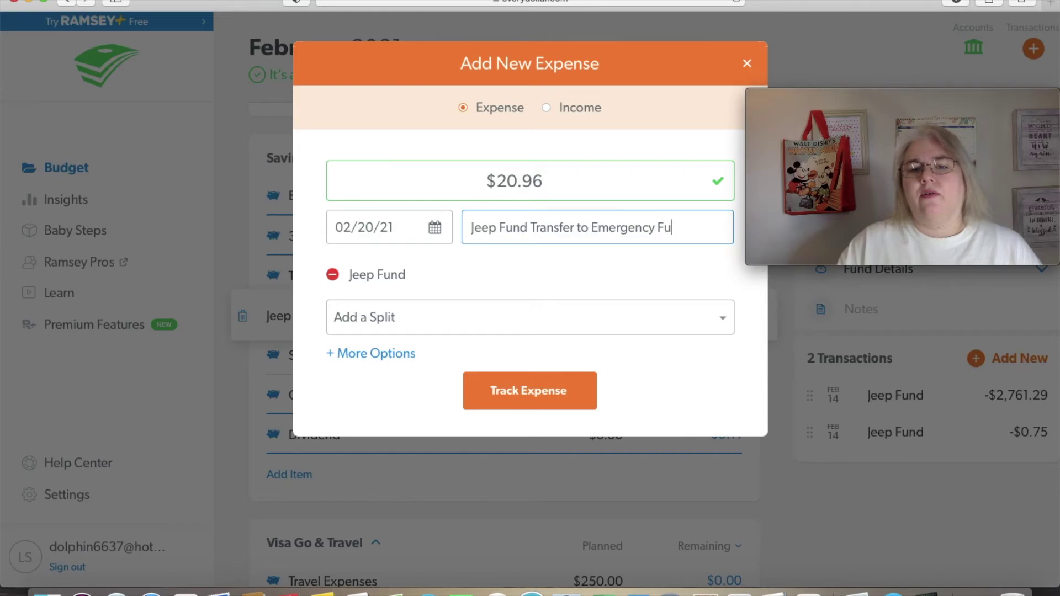
type("nd")
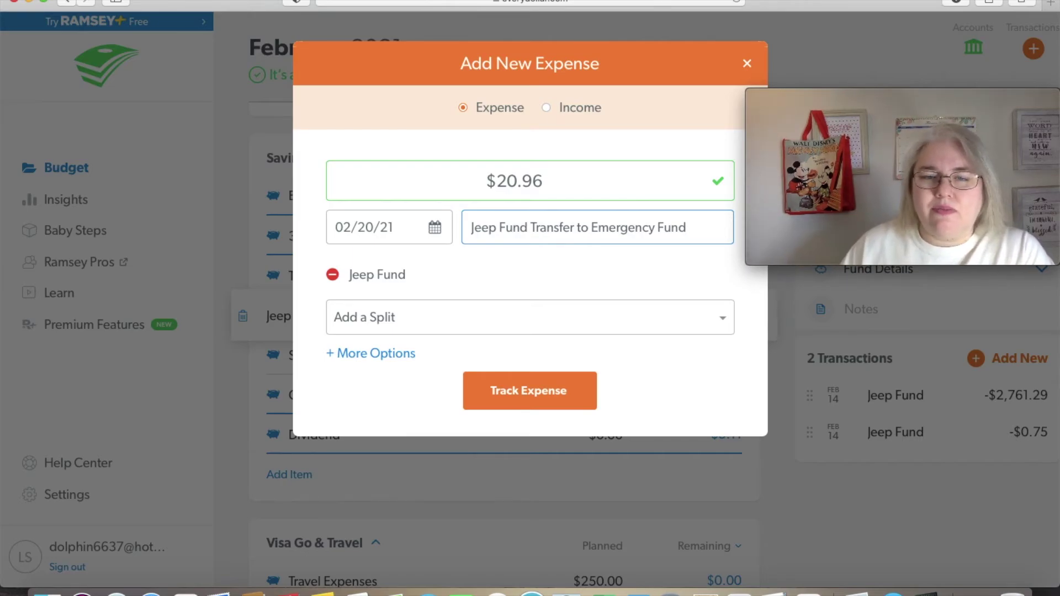
left_click(561, 397)
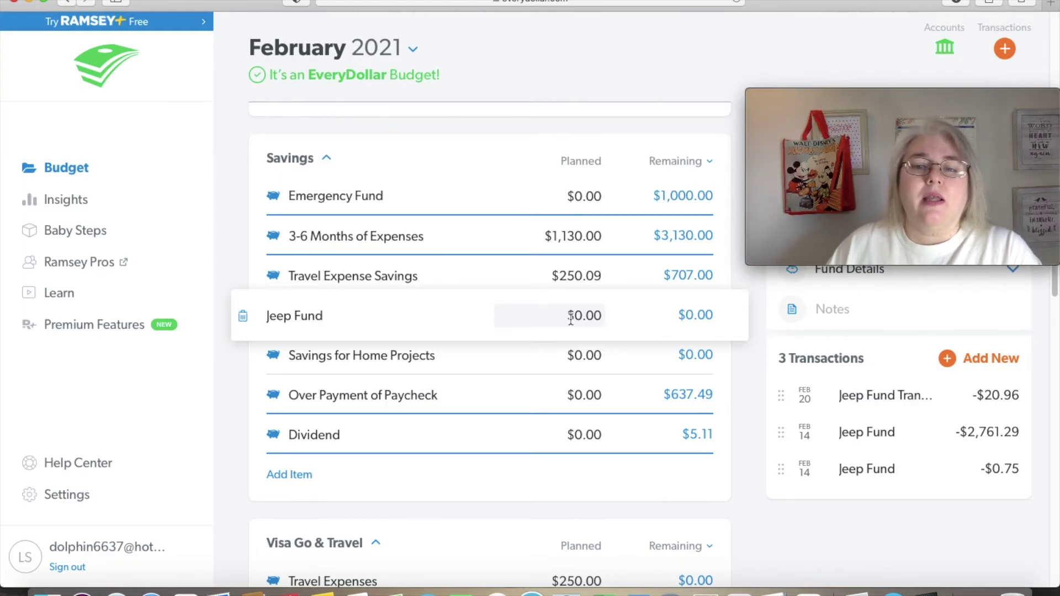
Record $20.96 as income dated 02/20/21 in 3-6 Months of Expenses, described as "Transferred from Jeep Fund", and close the item's details
left_click(494, 238)
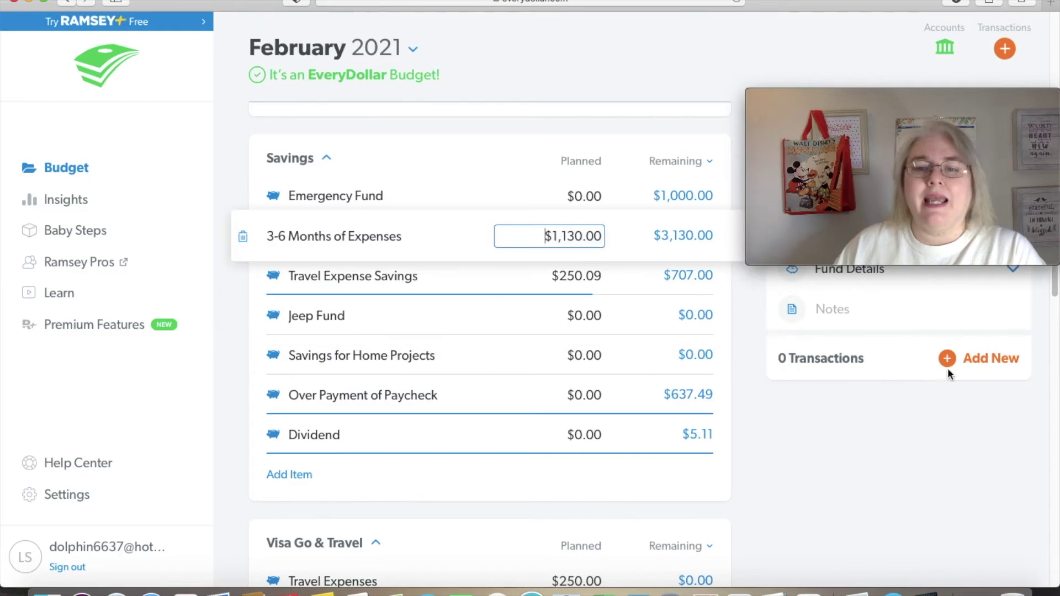
left_click(987, 358)
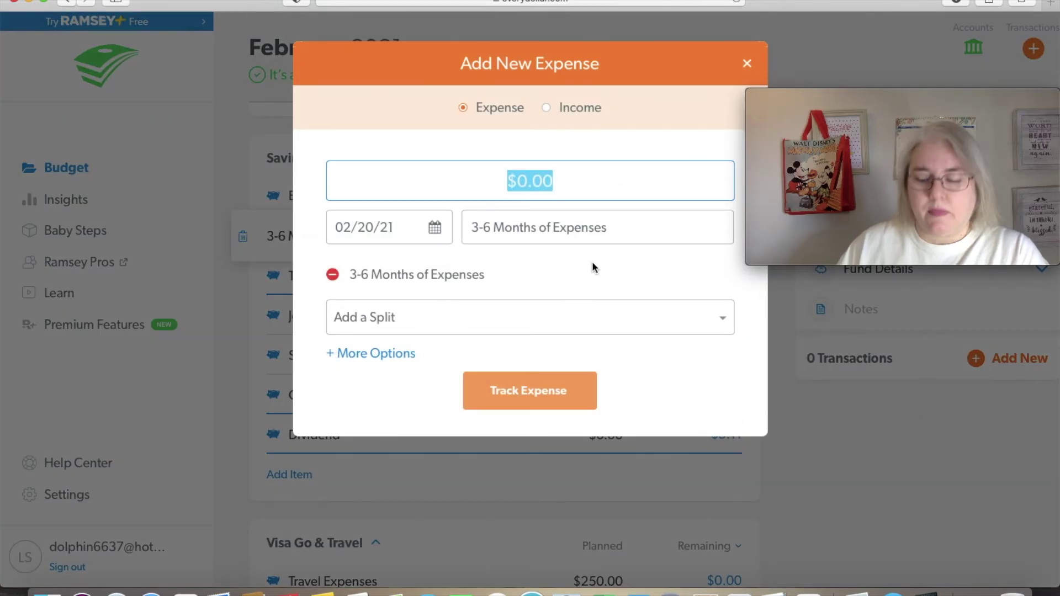
type("20.96")
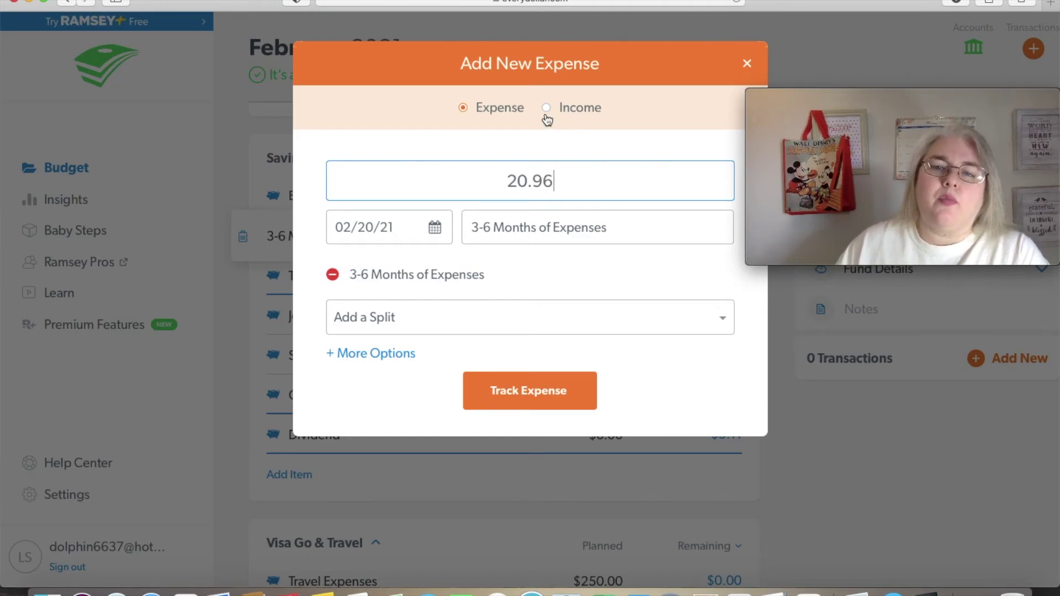
left_click(547, 111)
left_click(635, 226)
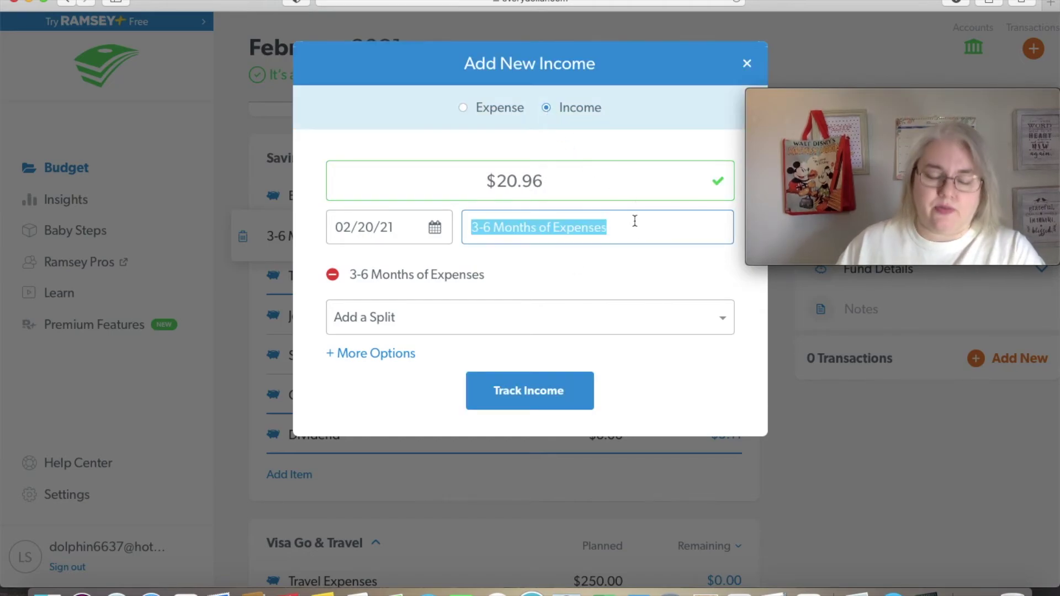
type("Tran")
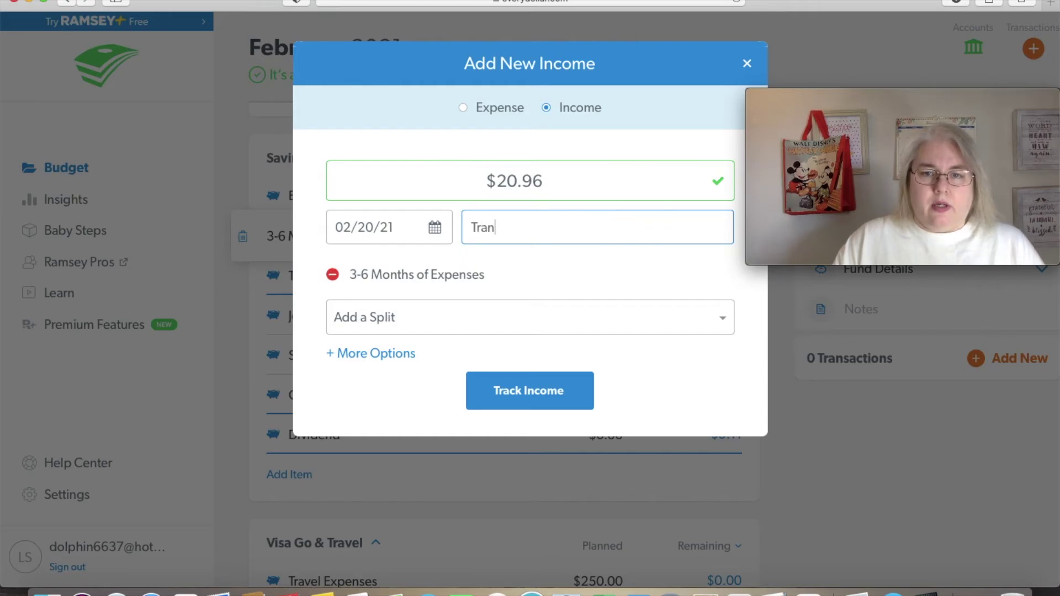
type("sferred fr")
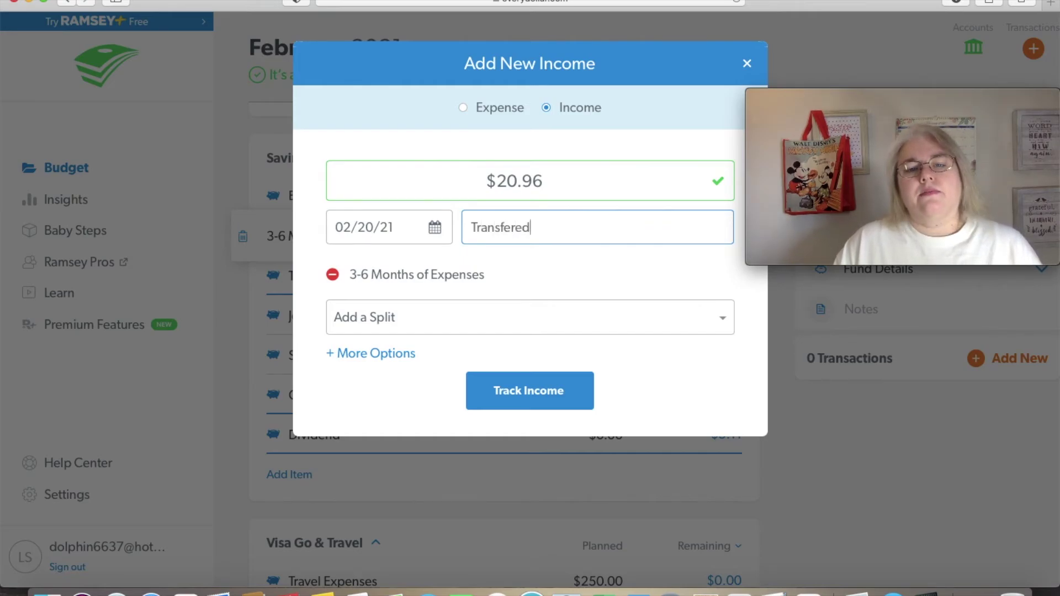
type("om Fe")
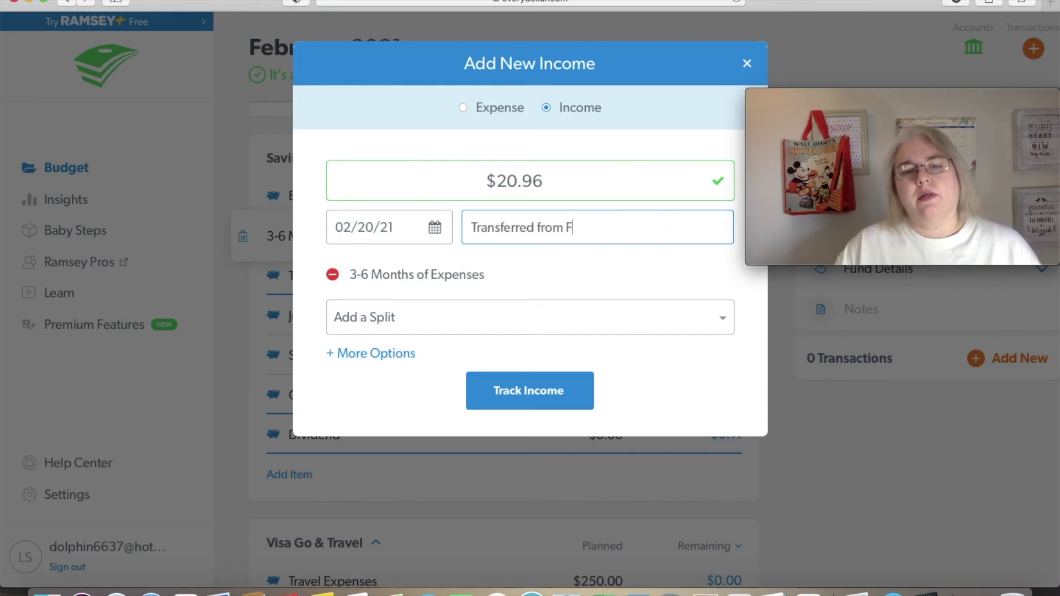
key("BackSpace")
key("BackSpace")
type("Jeep Fund")
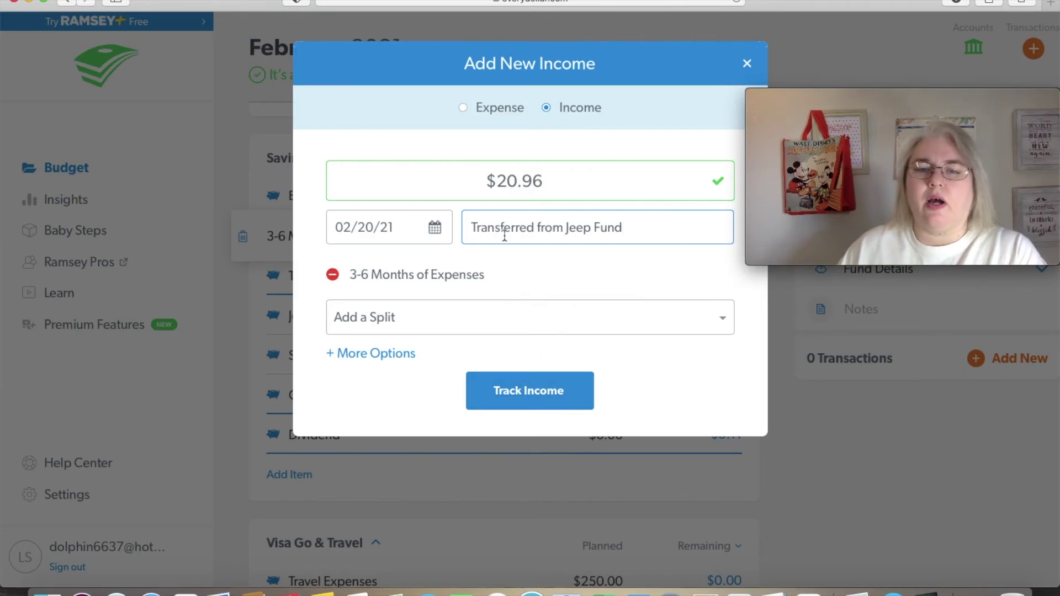
left_click(529, 387)
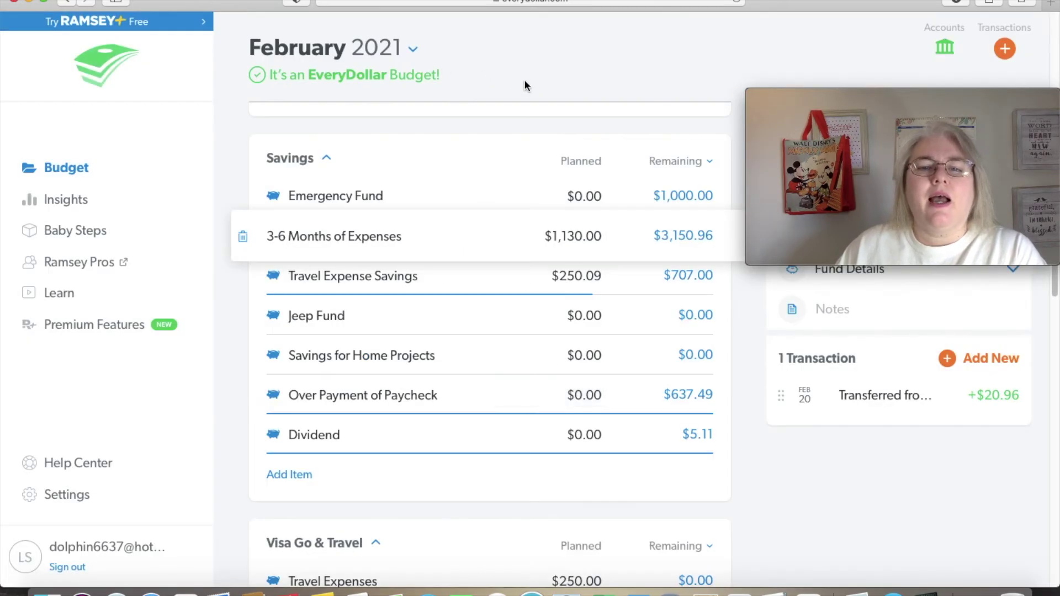
left_click(664, 480)
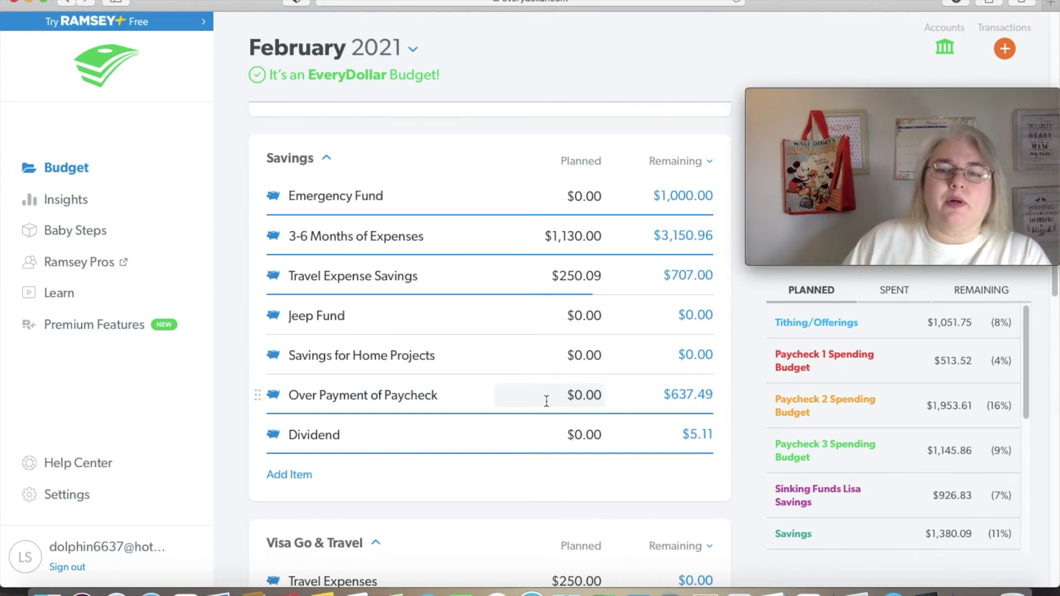
left_click(515, 397)
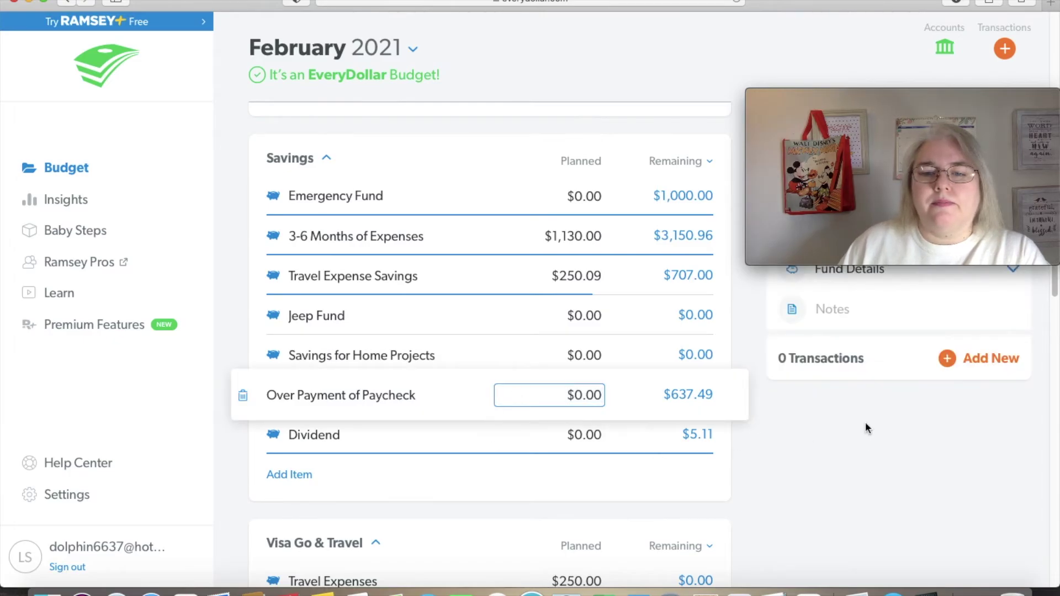
left_click(971, 365)
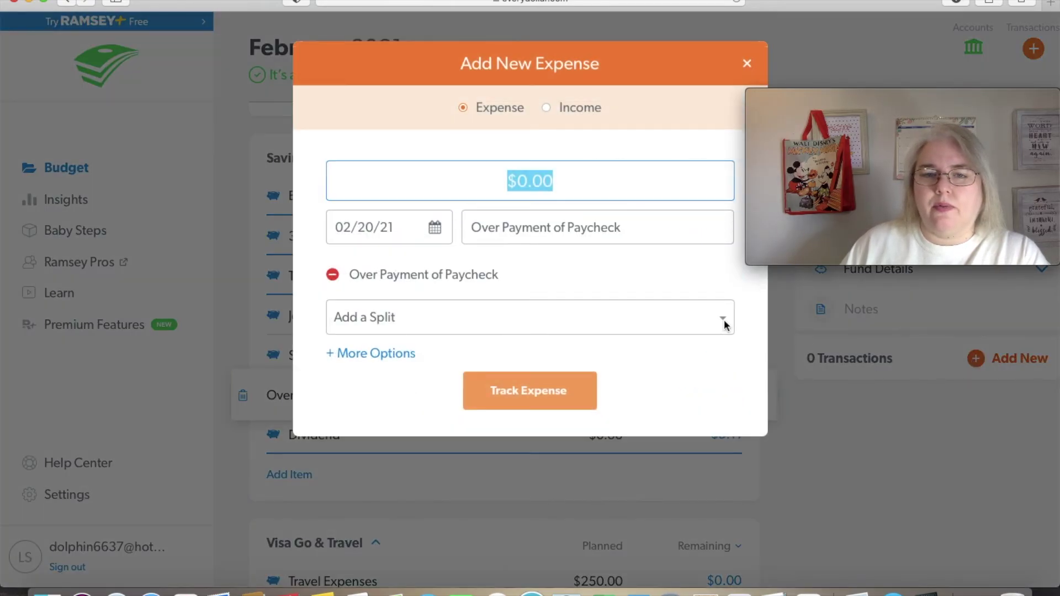
left_click(748, 63)
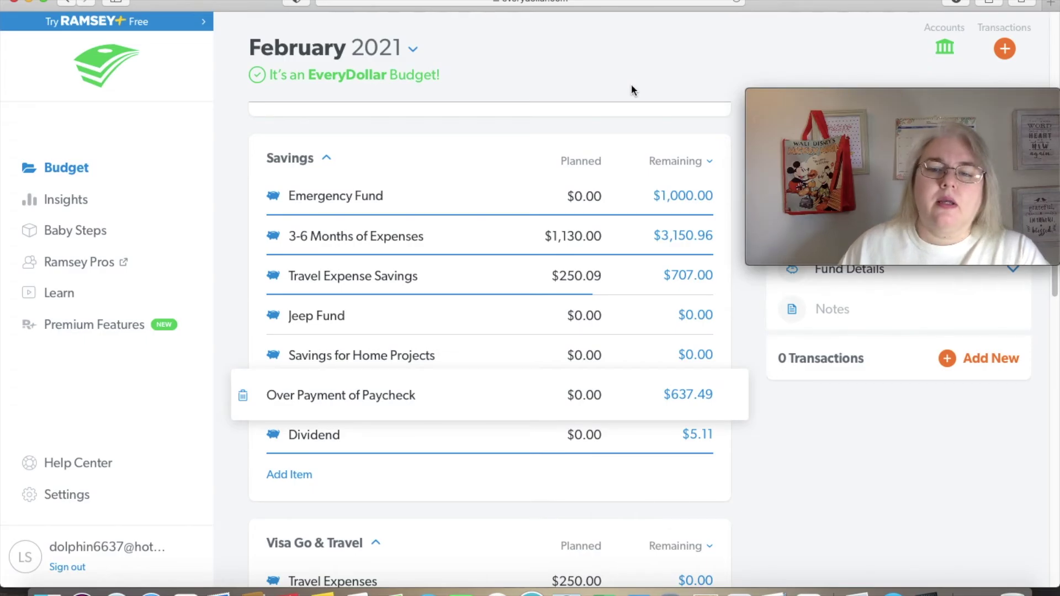
Record a $637.49 expense dated 02/20/21 in Over Payment of Paycheck, described as "Transferred to Emergency Fund"
left_click(981, 358)
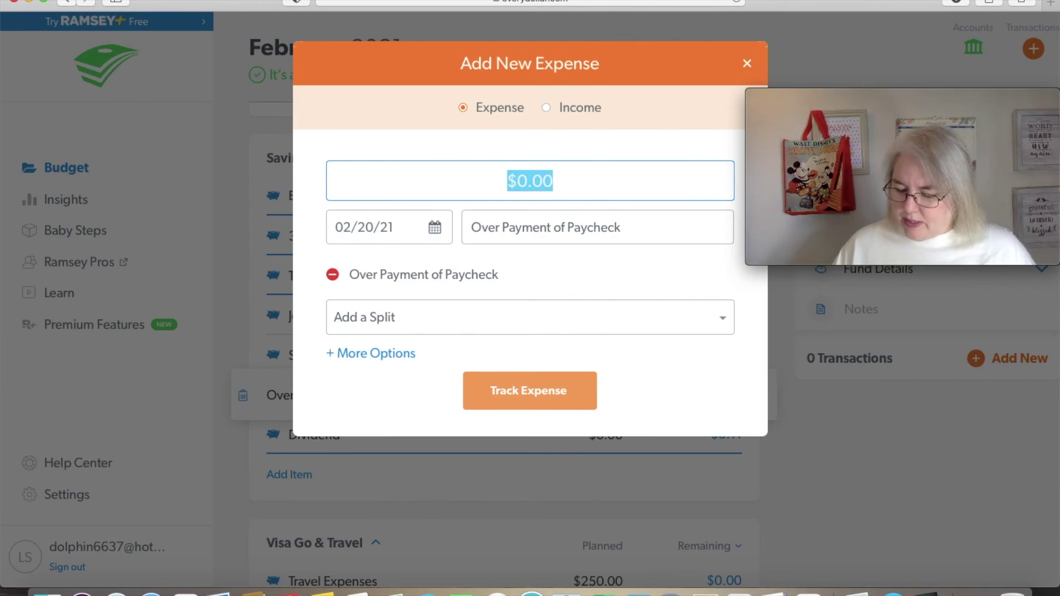
type("637.49")
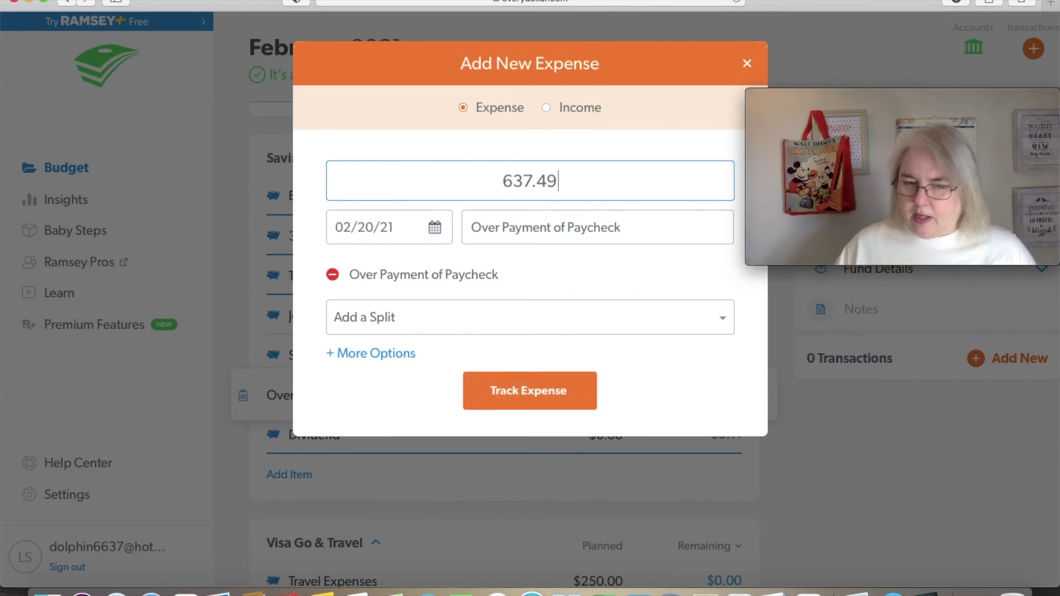
left_click(599, 234)
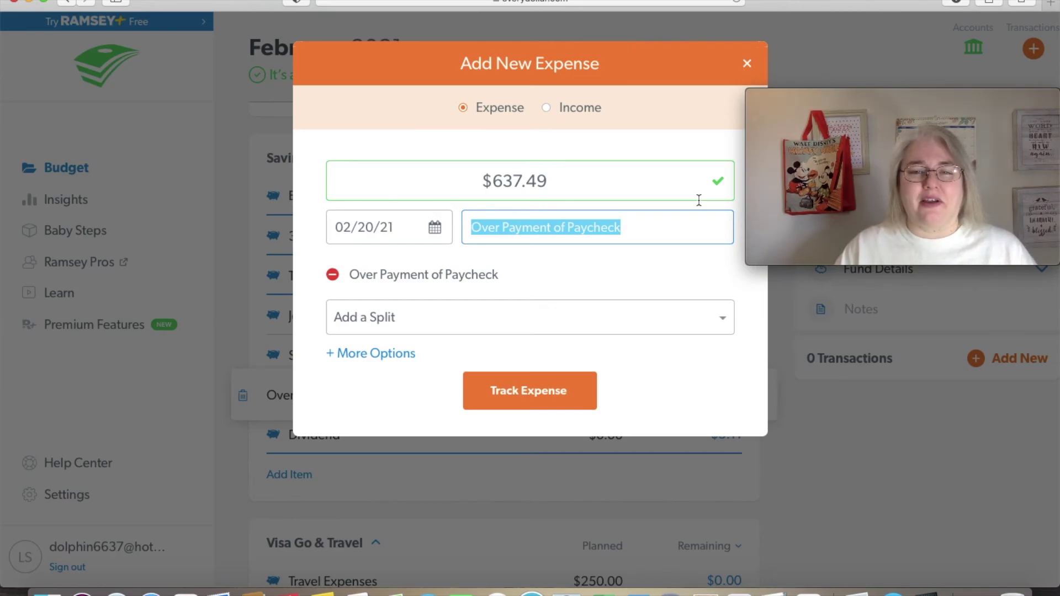
type("T")
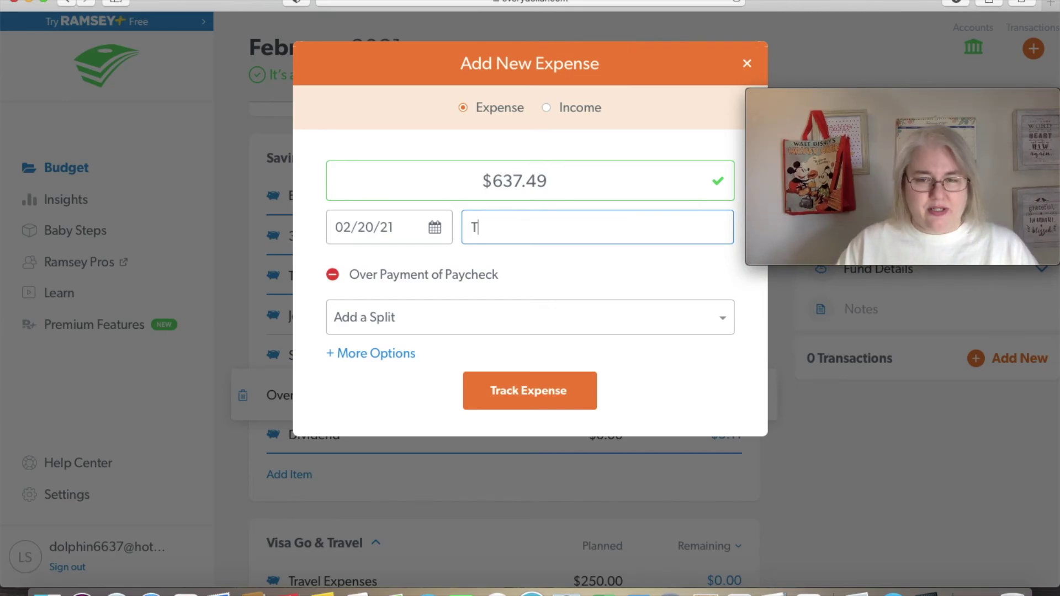
type("ranfered")
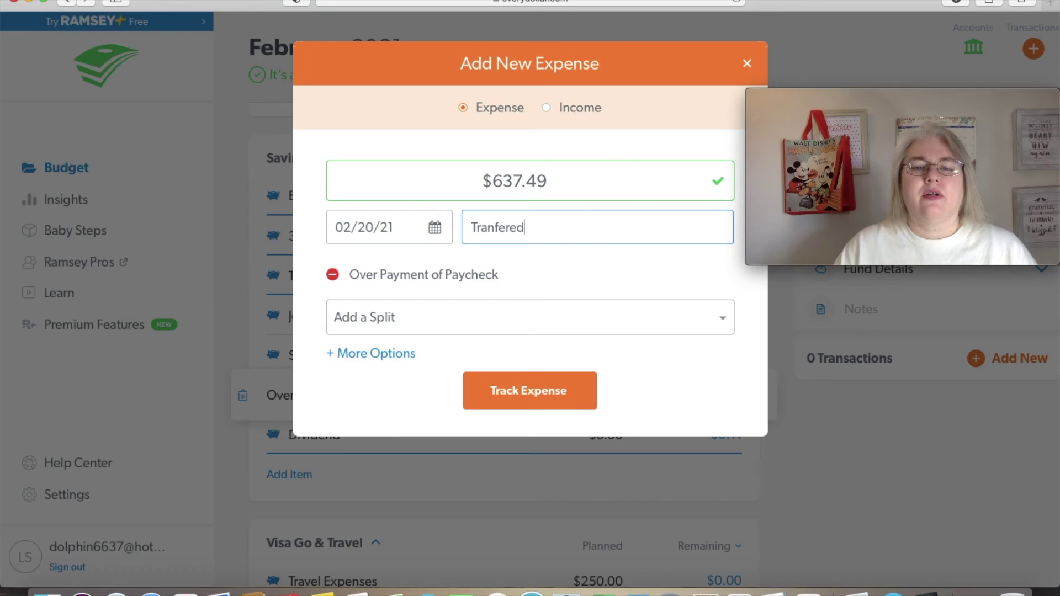
key("BackSpace")
key("BackSpace")
key("BackSpace")
key("BackSpace")
key("BackSpace")
type("sferred to ")
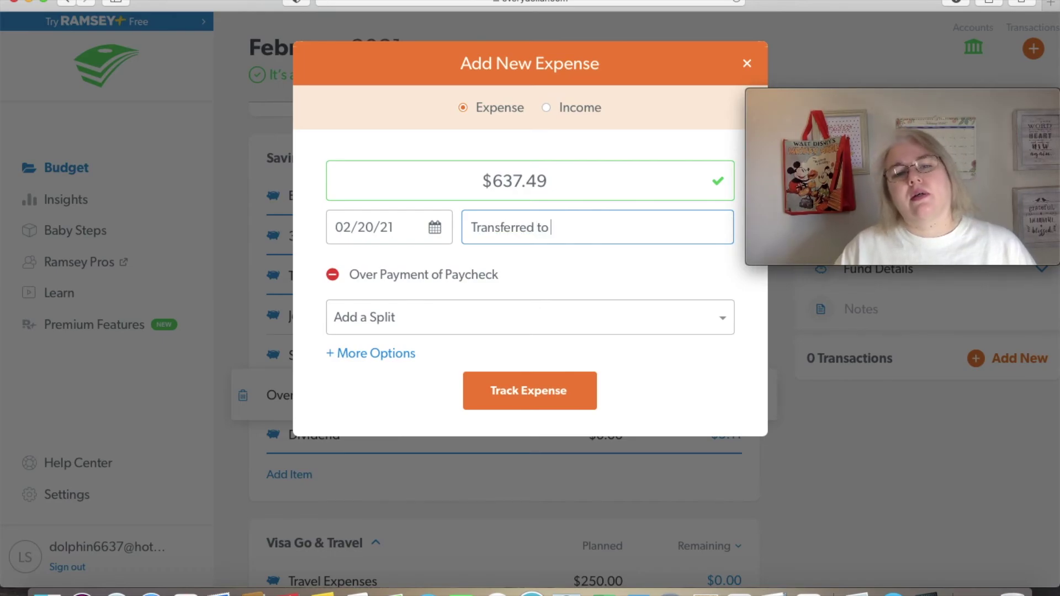
type("Emerg")
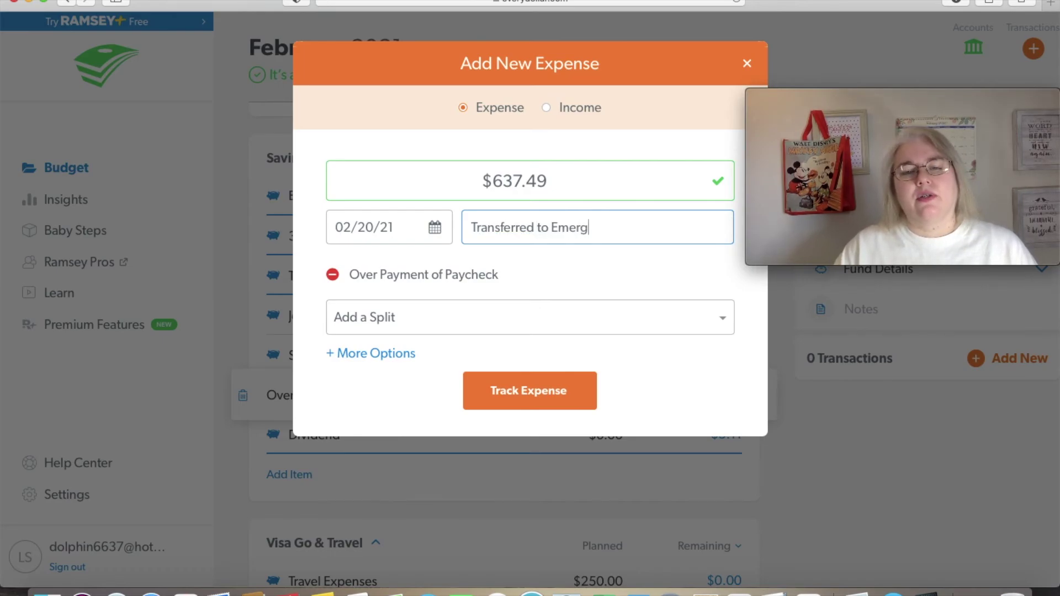
type("ancy Fund")
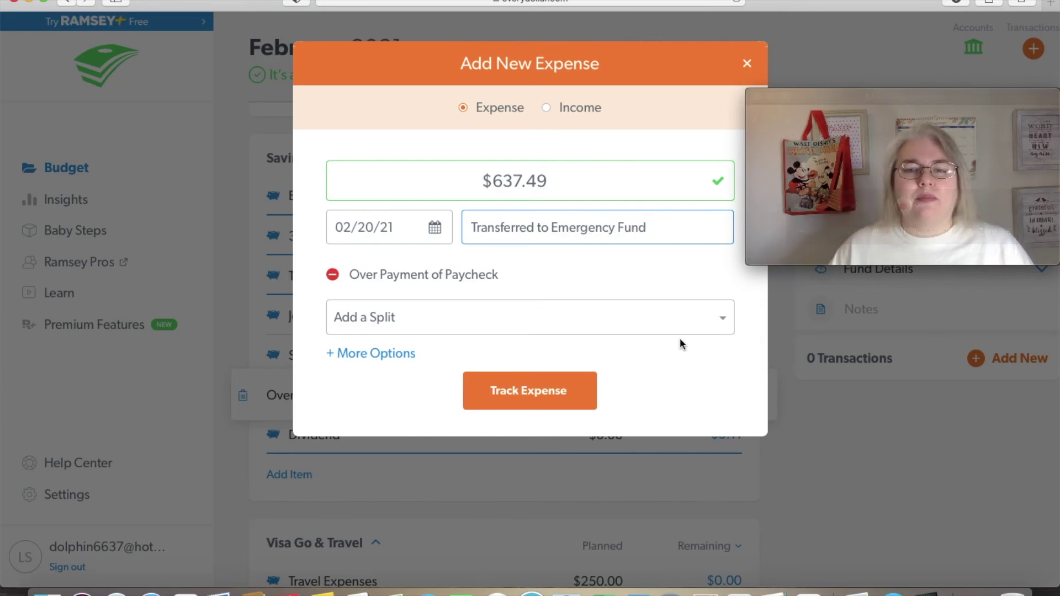
left_click(546, 394)
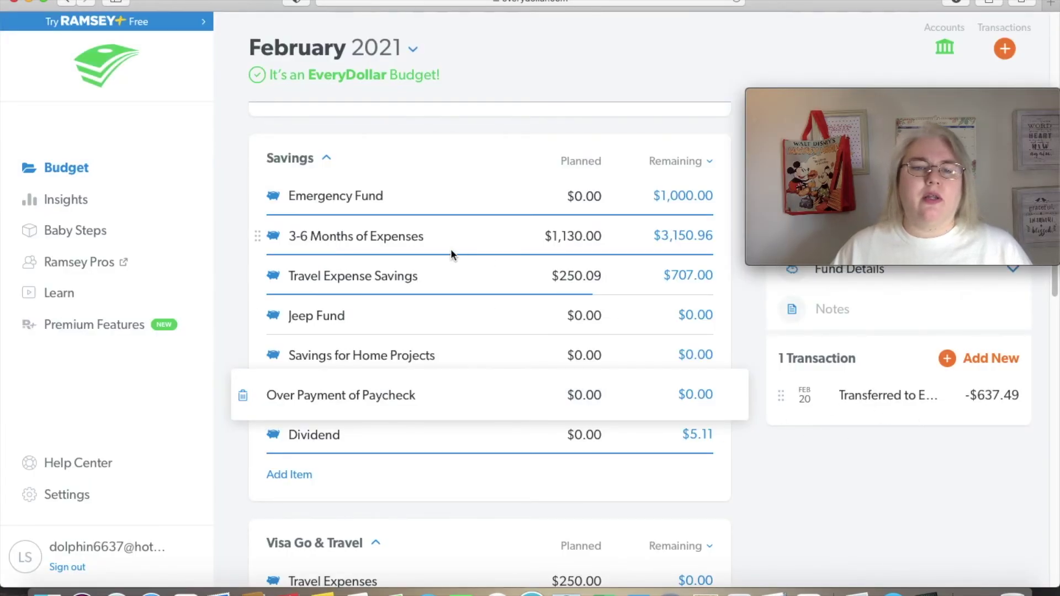
Record $637.49 as income dated 02/20/21 in 3-6 Months of Expenses, described as "Transferred From Overpayment Paycheck", and close the item's details
left_click(463, 236)
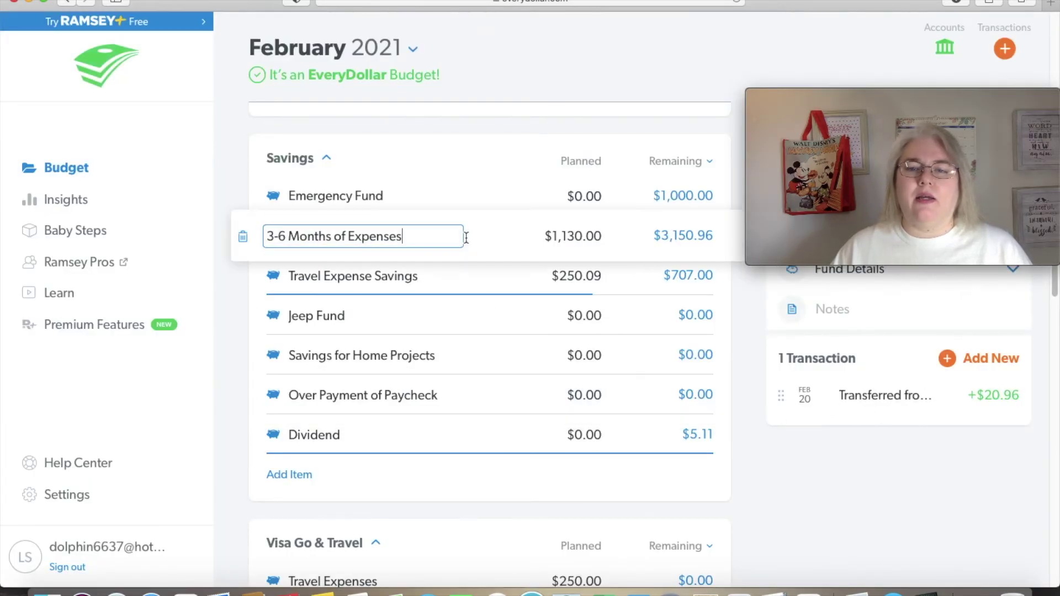
left_click(975, 364)
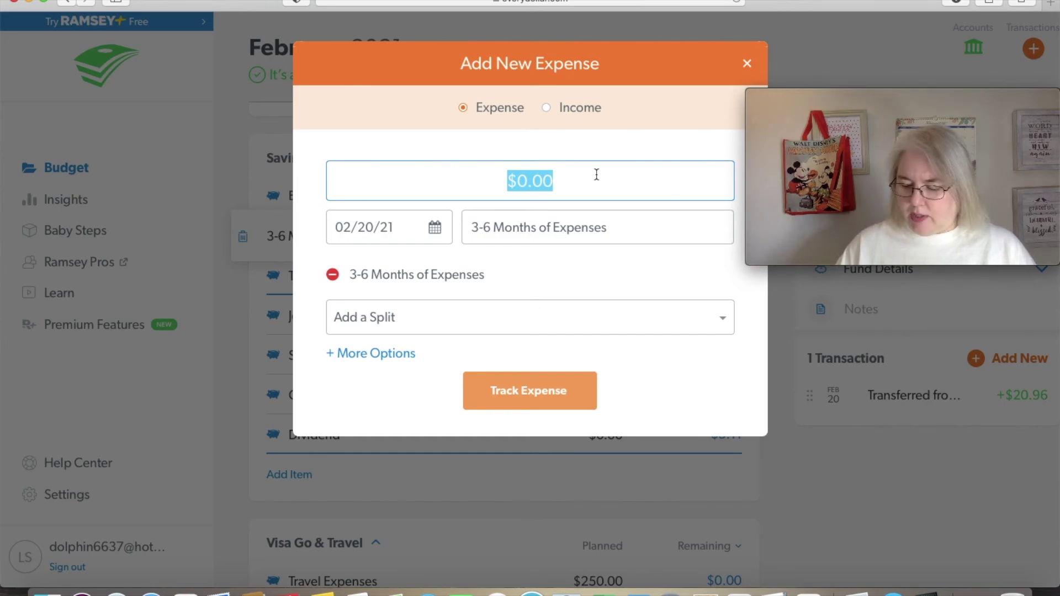
type("637")
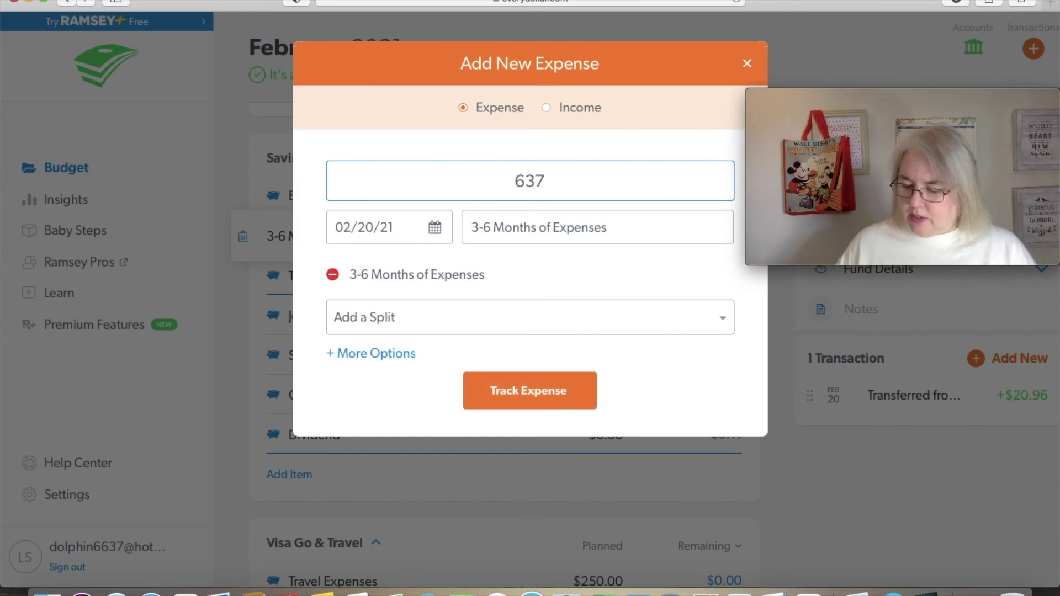
type(".49")
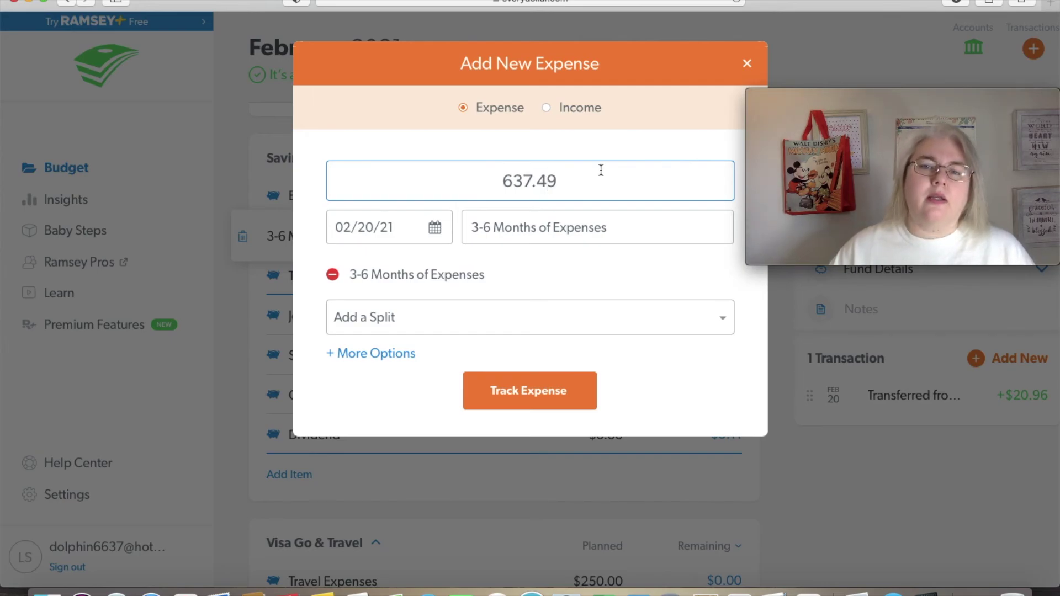
left_click(543, 108)
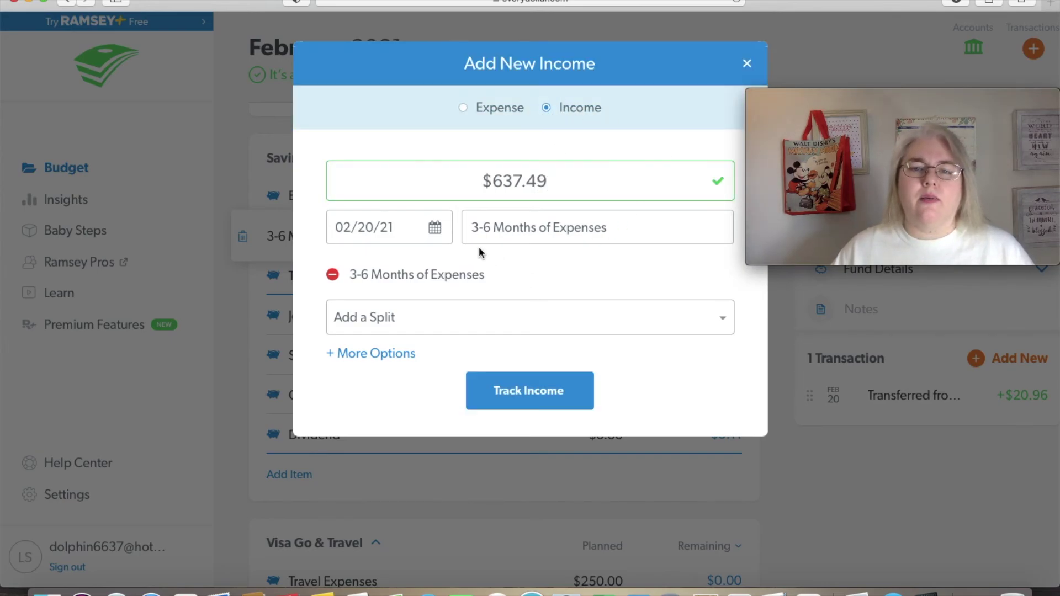
triple_click(604, 229)
type("T")
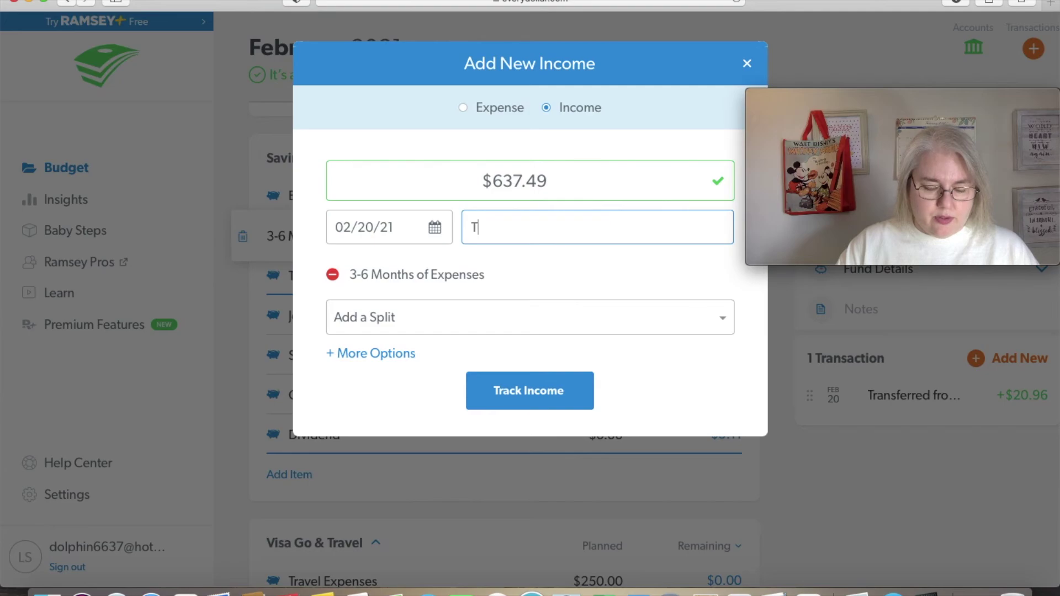
type("ransf")
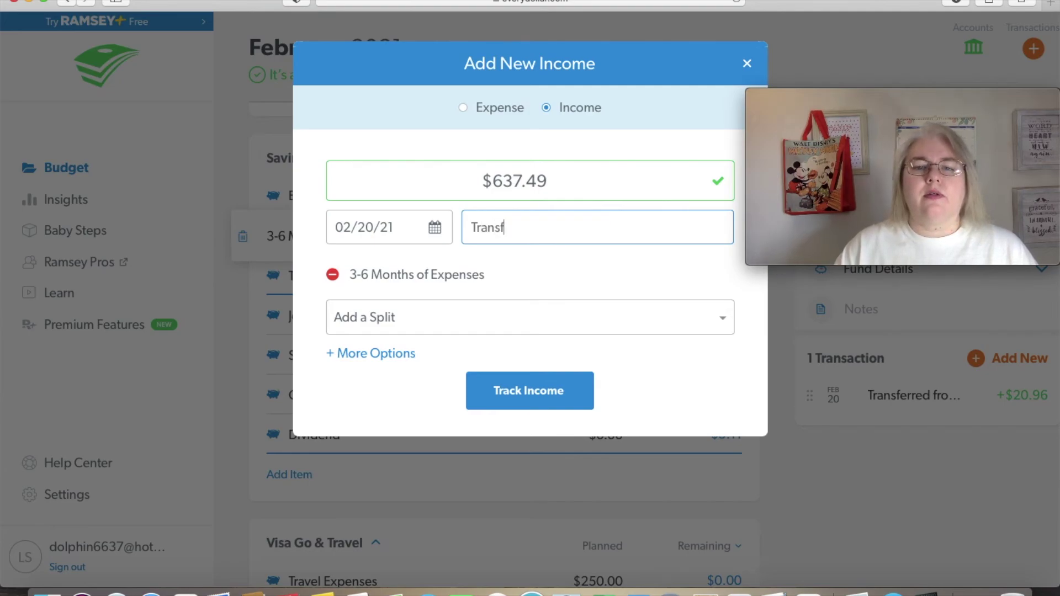
type("ered From")
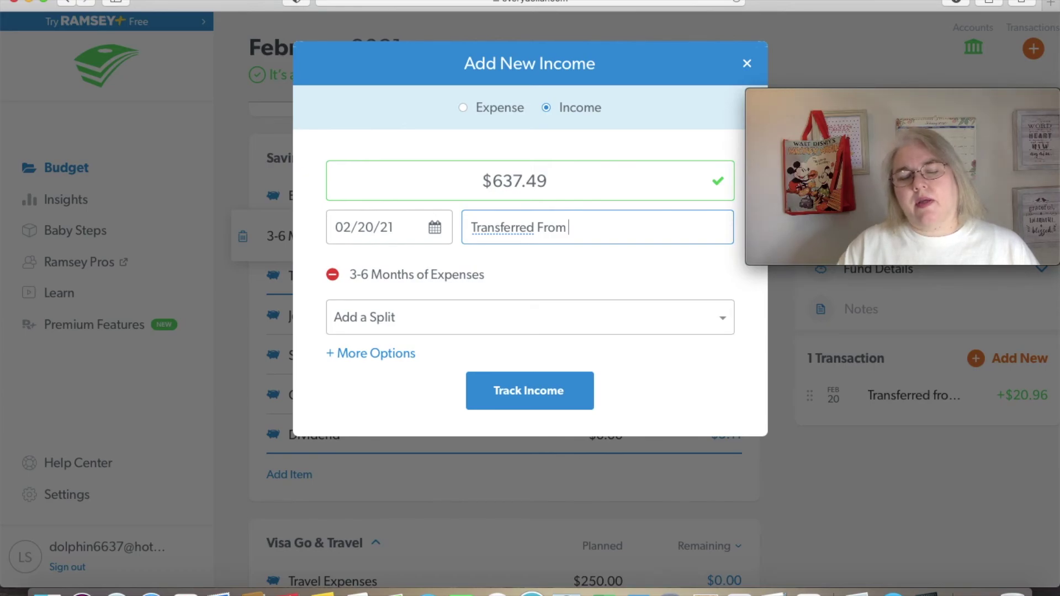
type("O")
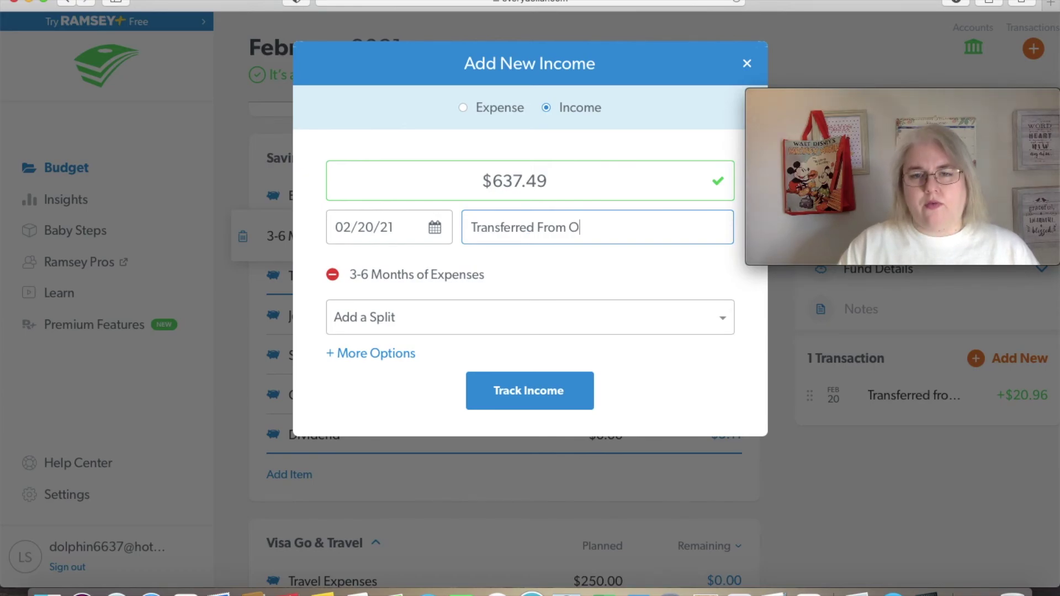
type("verPay")
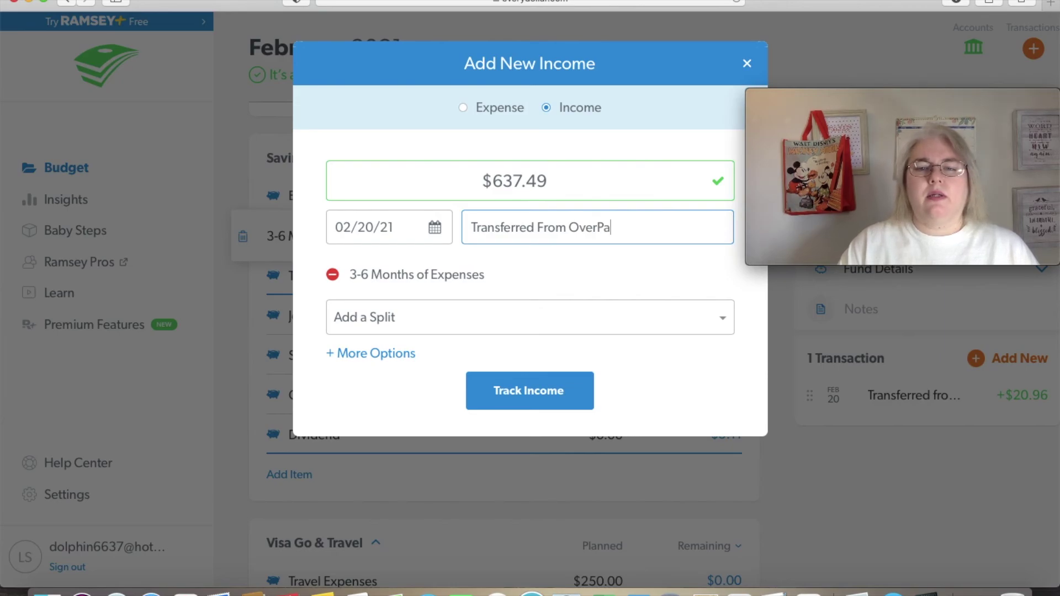
key("BackSpace")
key("BackSpace")
key("BackSpace")
type("pay")
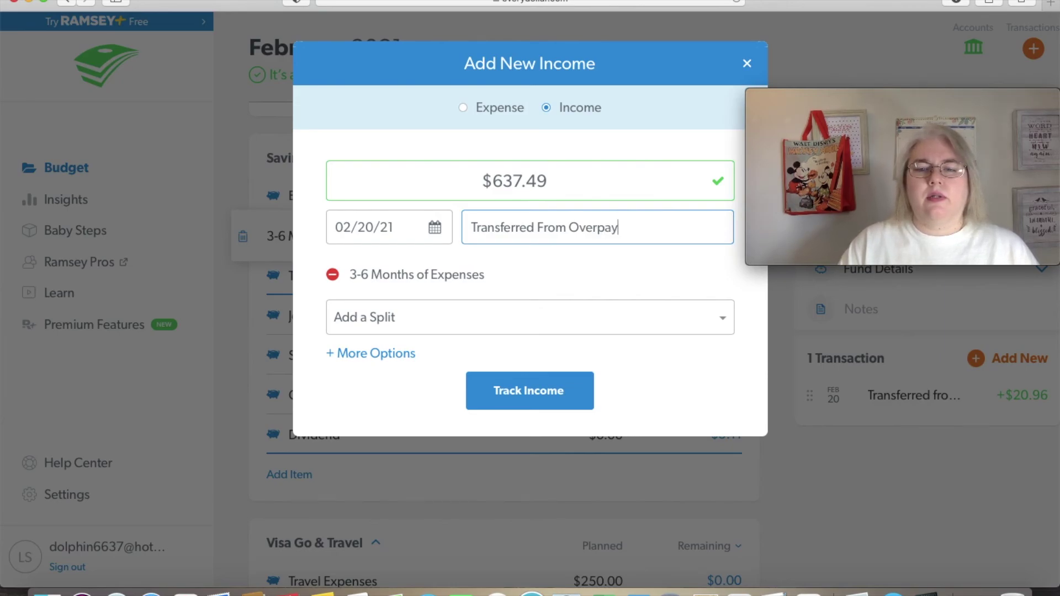
type("ment Pacy")
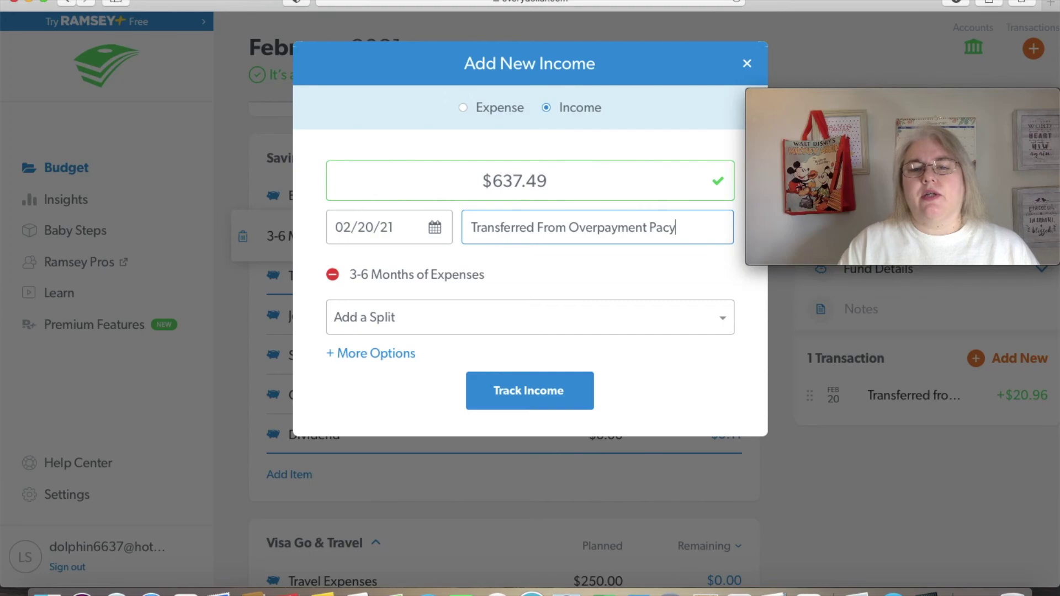
key("BackSpace")
key("BackSpace")
type("yc")
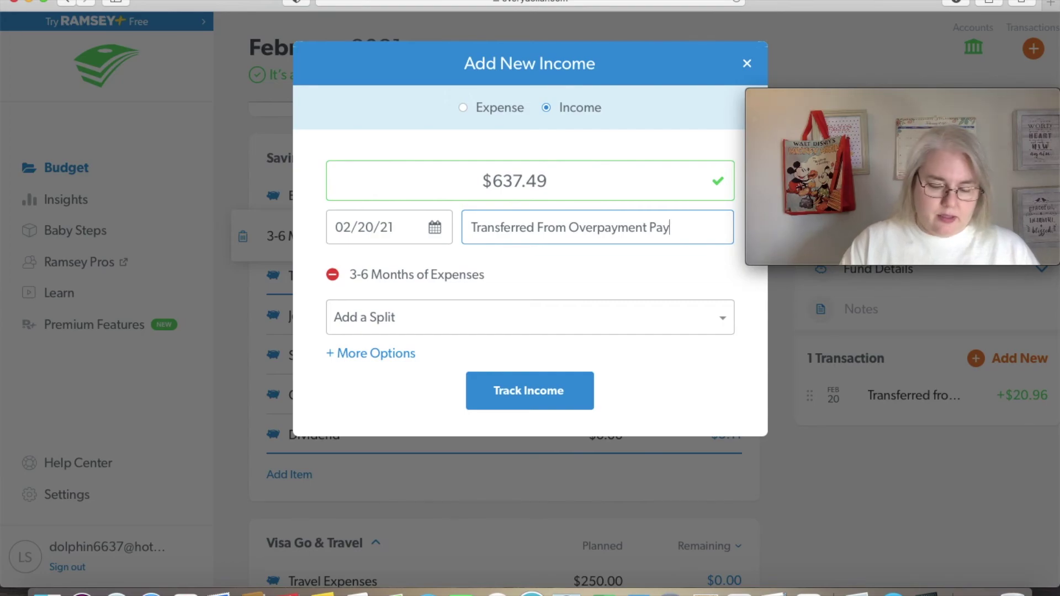
type("heck")
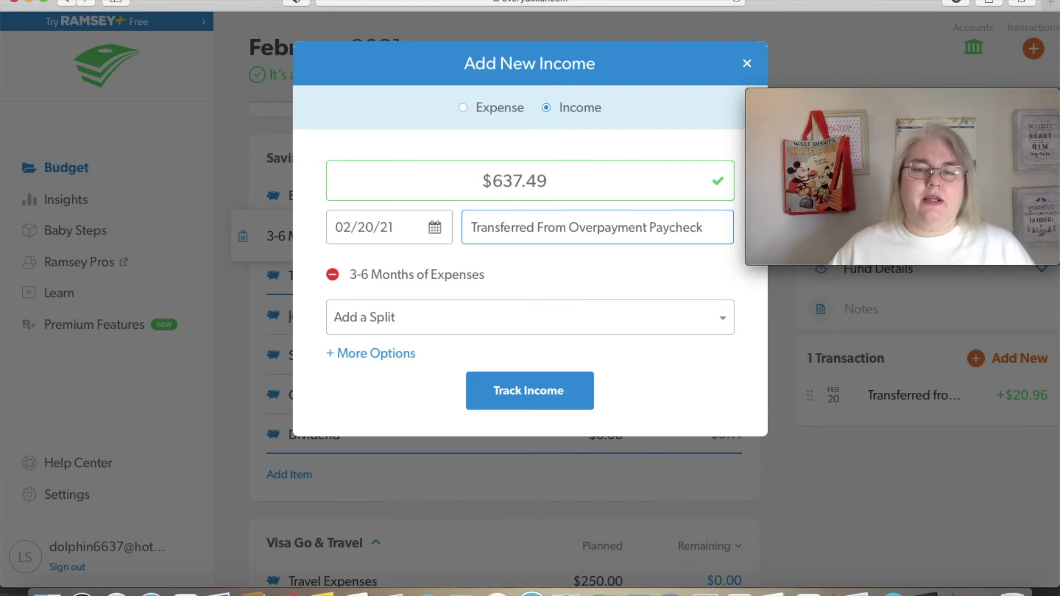
left_click(560, 391)
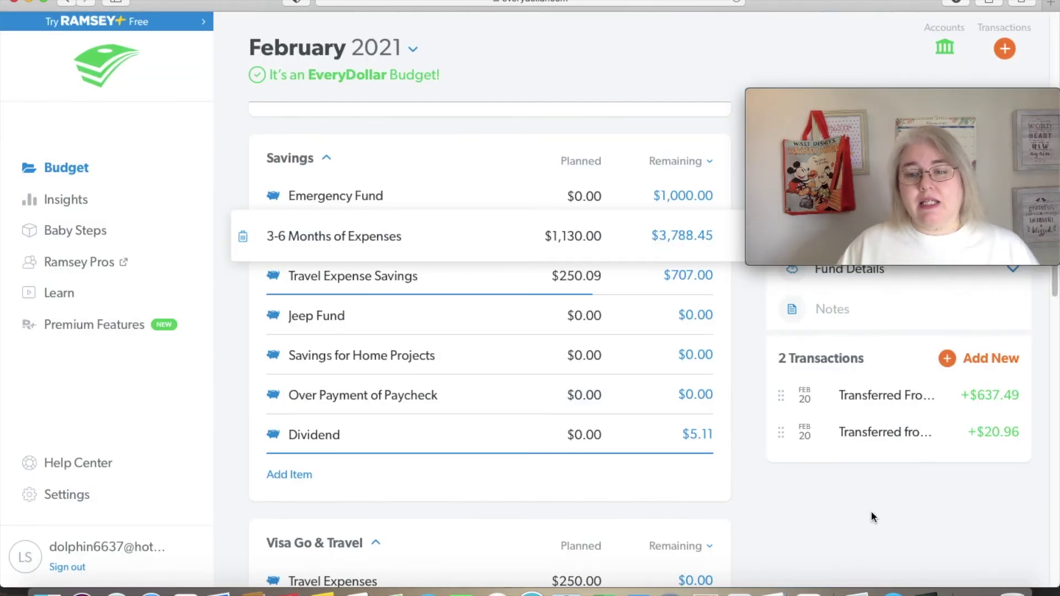
left_click(659, 499)
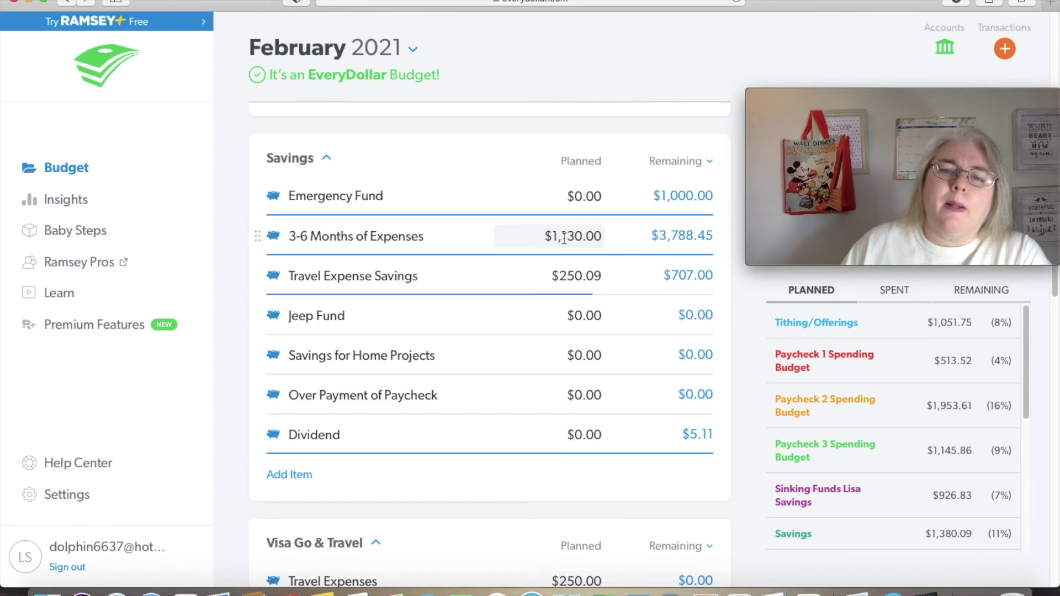
Review the planned and remaining amounts of the Sinking Funds, Savings and household bill groups
scroll(563, 237, "up", 10)
scroll(562, 237, "up", 3)
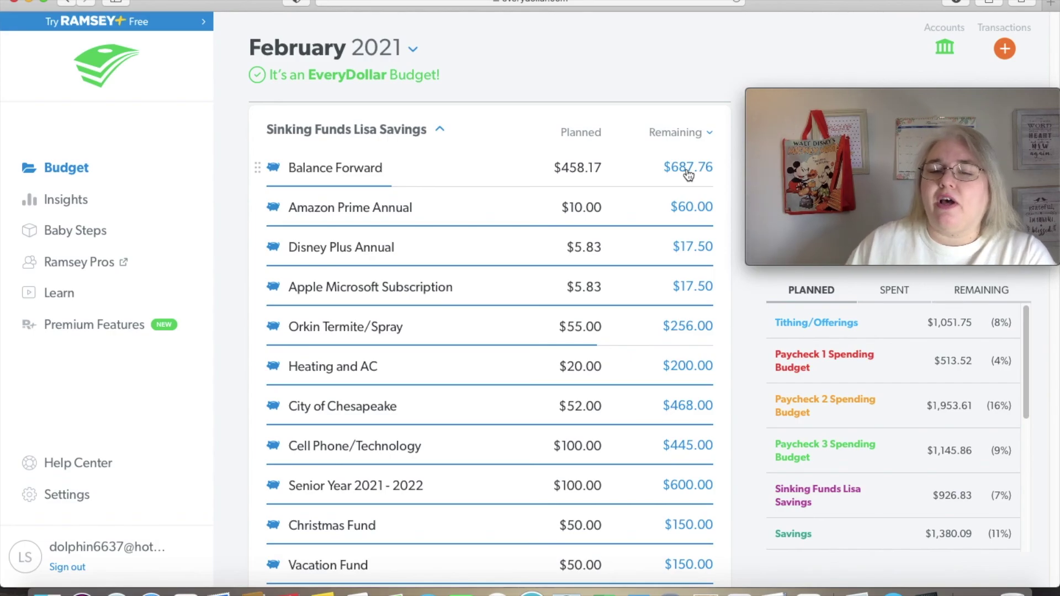
scroll(688, 174, "down", 10)
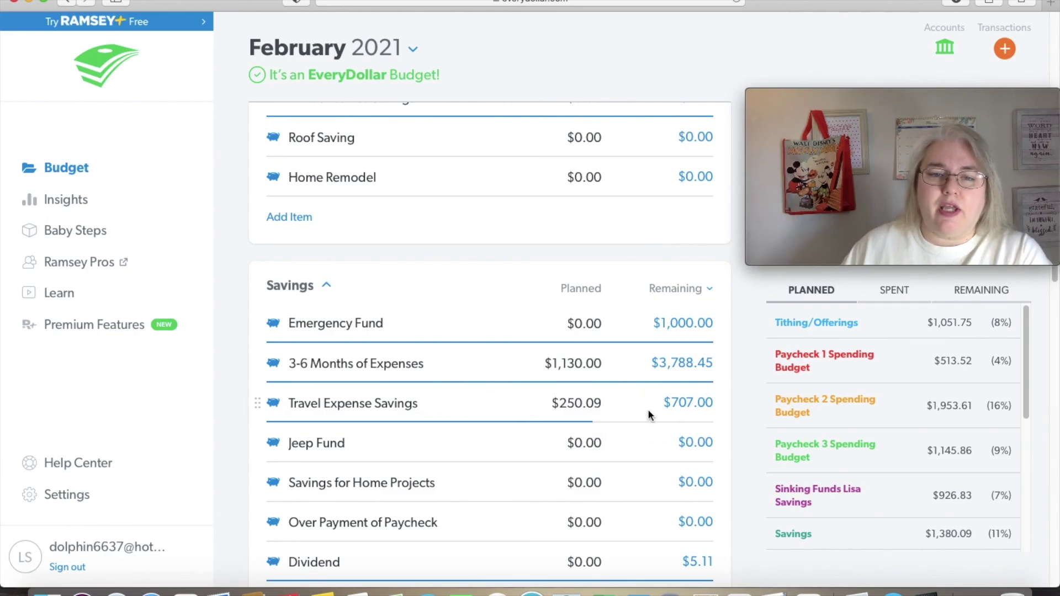
scroll(650, 414, "down", 1)
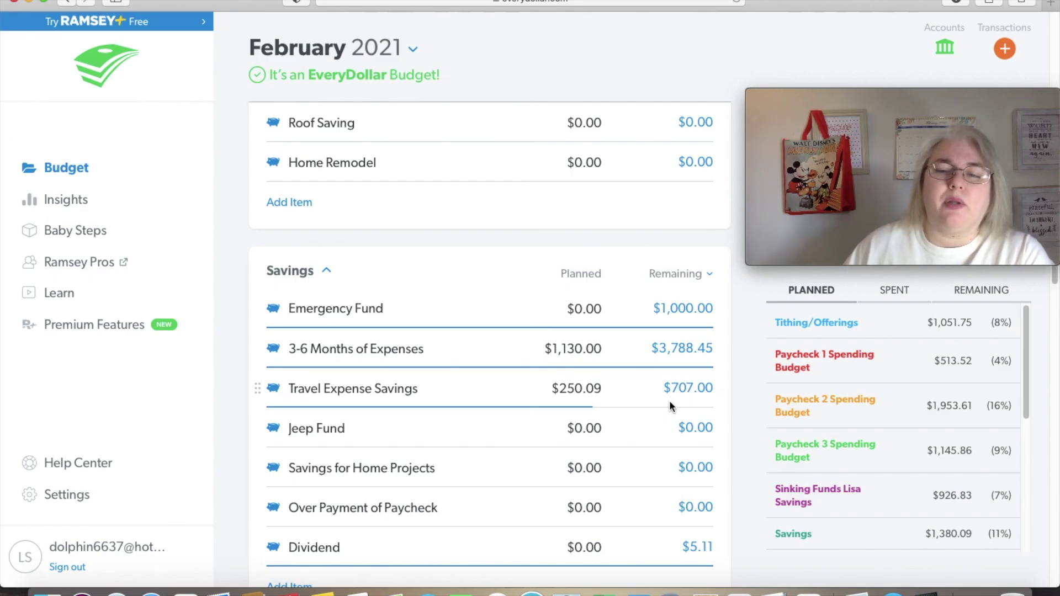
scroll(669, 402, "down", 6)
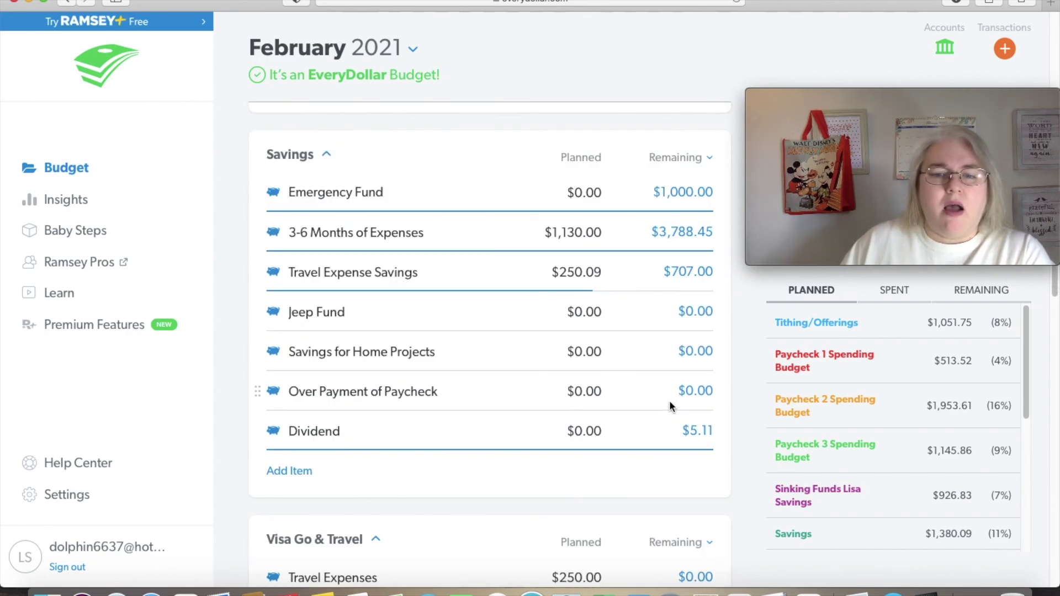
scroll(669, 401, "down", 10)
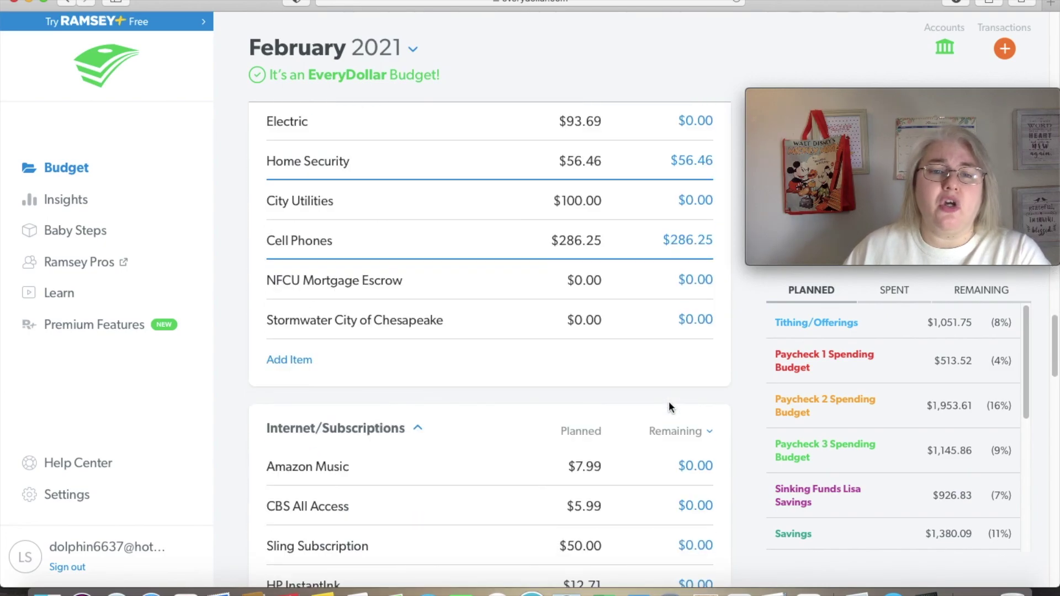
scroll(669, 407, "up", 20)
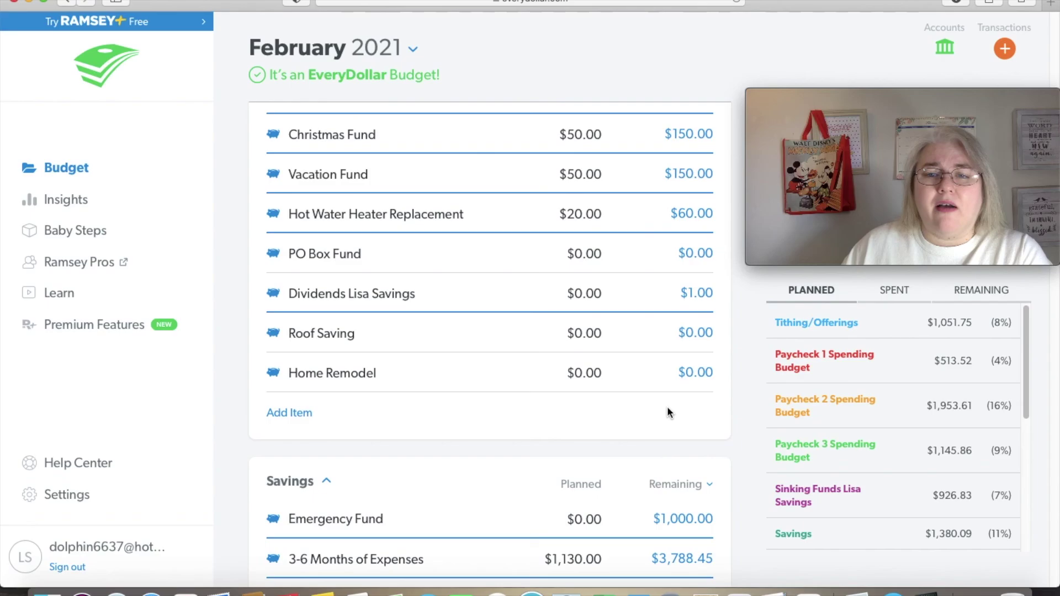